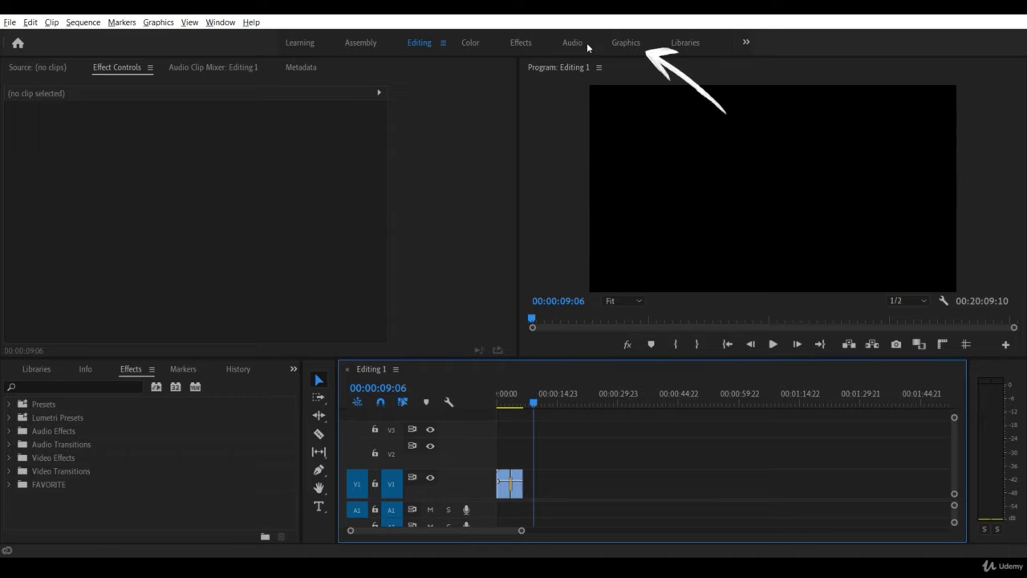
- Switch to the Graphics workspace and bring Essential Graphics into focus
left_click(630, 45)
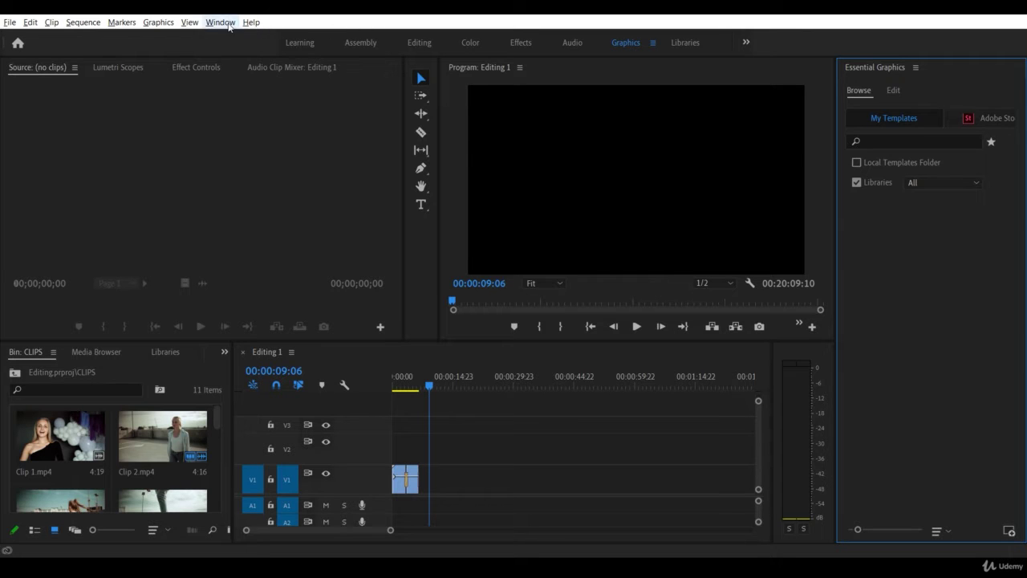
left_click(229, 24)
mouse_move(231, 37)
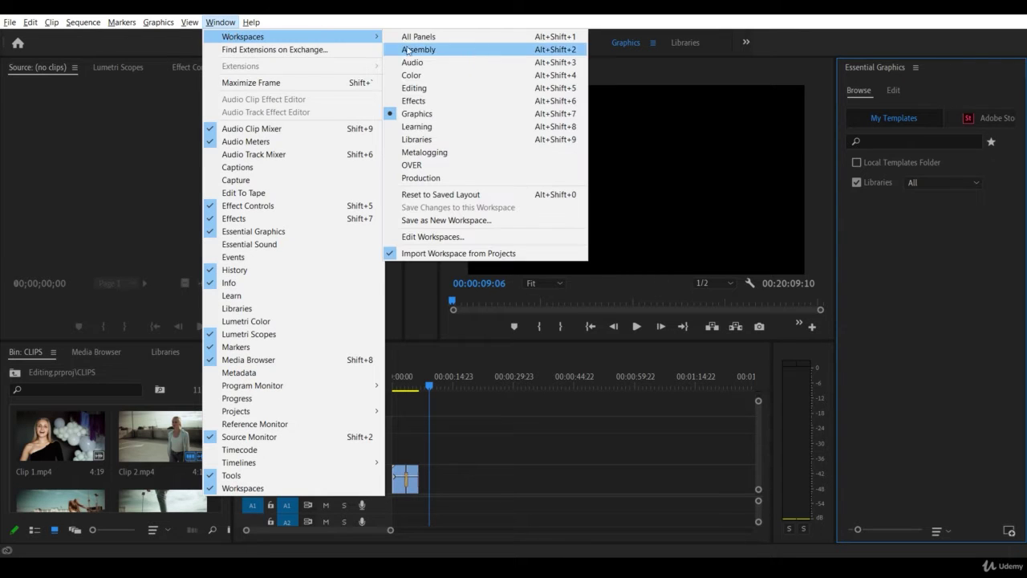
left_click(459, 115)
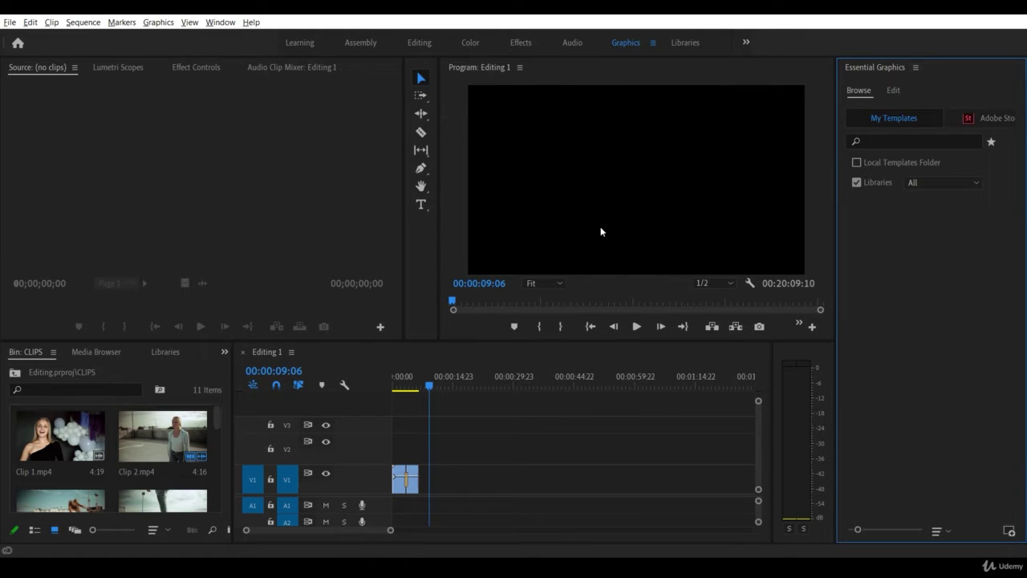
left_click(421, 242)
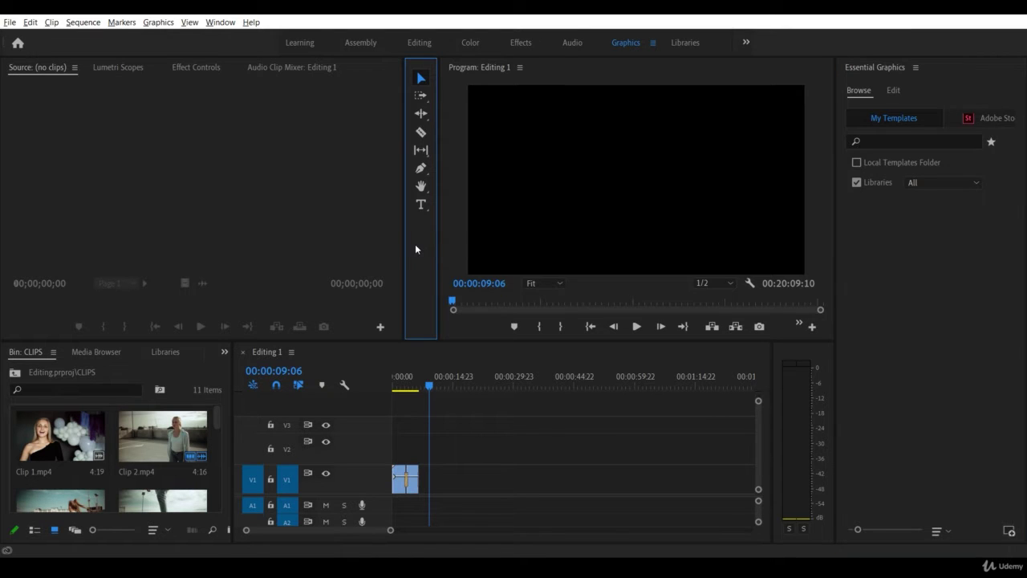
left_click(923, 254)
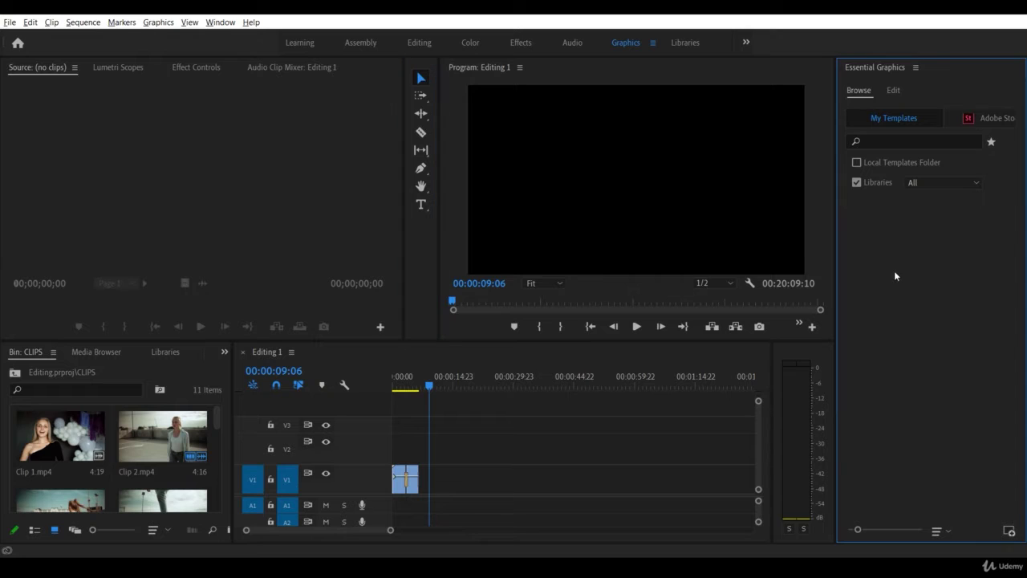
- Show the editing view of Essential Graphics and check which new layer types it offers
left_click(896, 92)
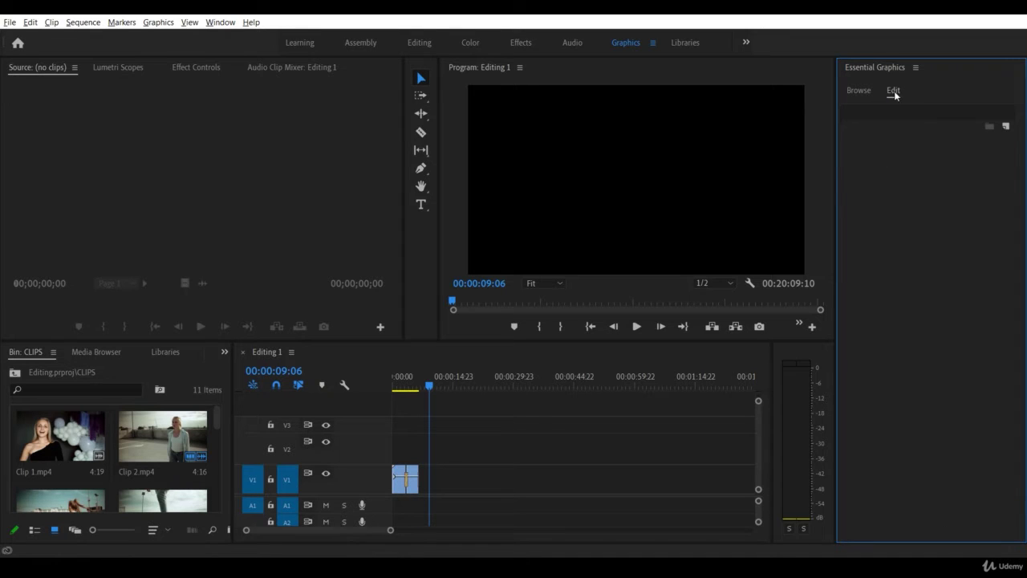
left_click(1006, 127)
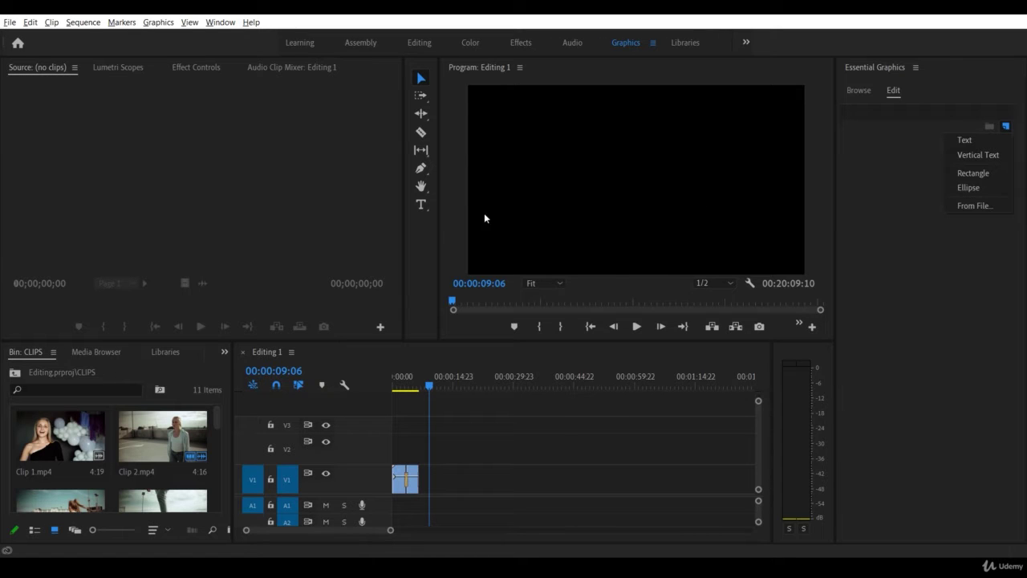
left_click(422, 234)
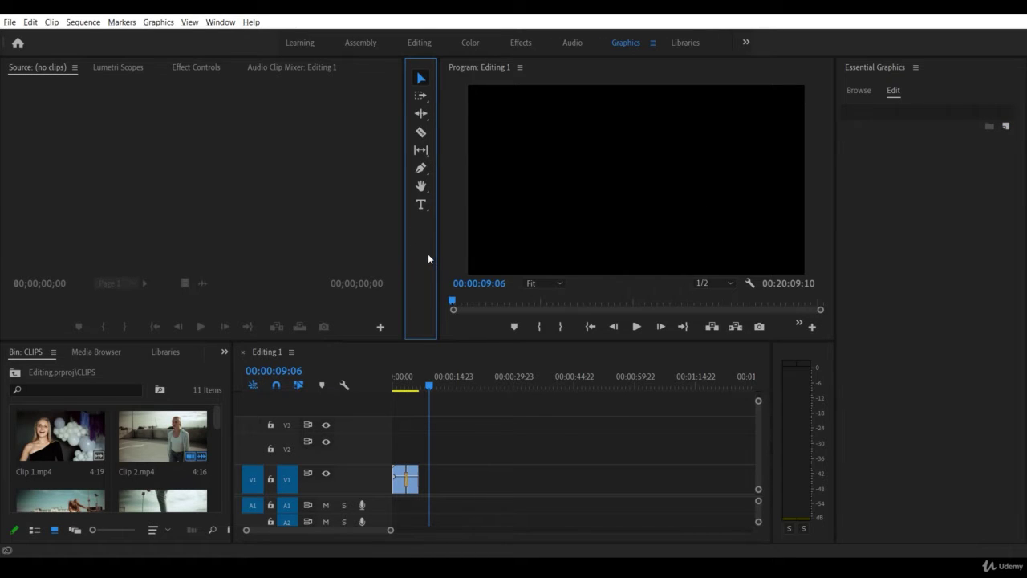
- Look through the variants of the Type and Pen tools, picking the Vertical Type tool and the Ellipse tool
left_click(423, 209)
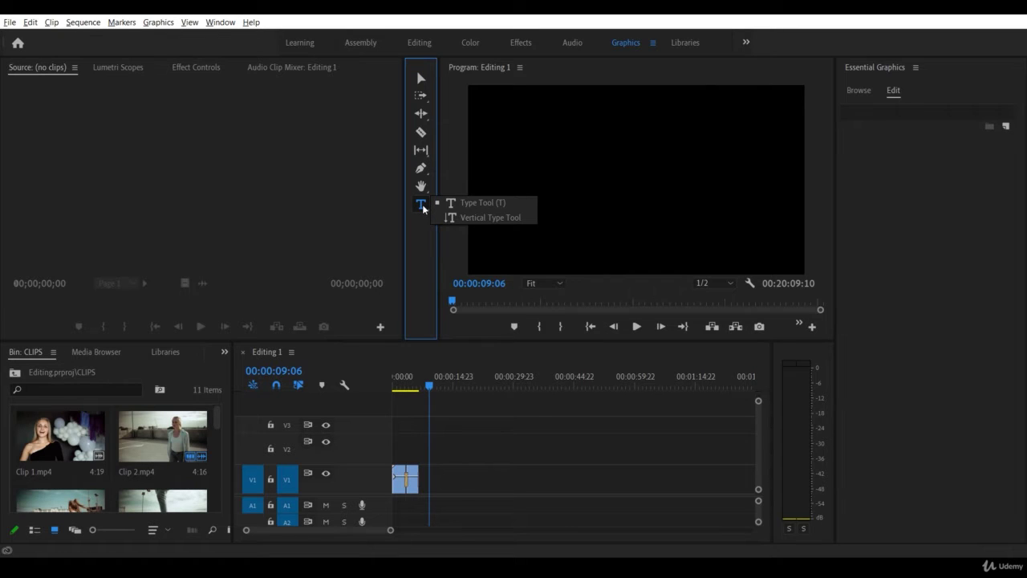
left_click(499, 218)
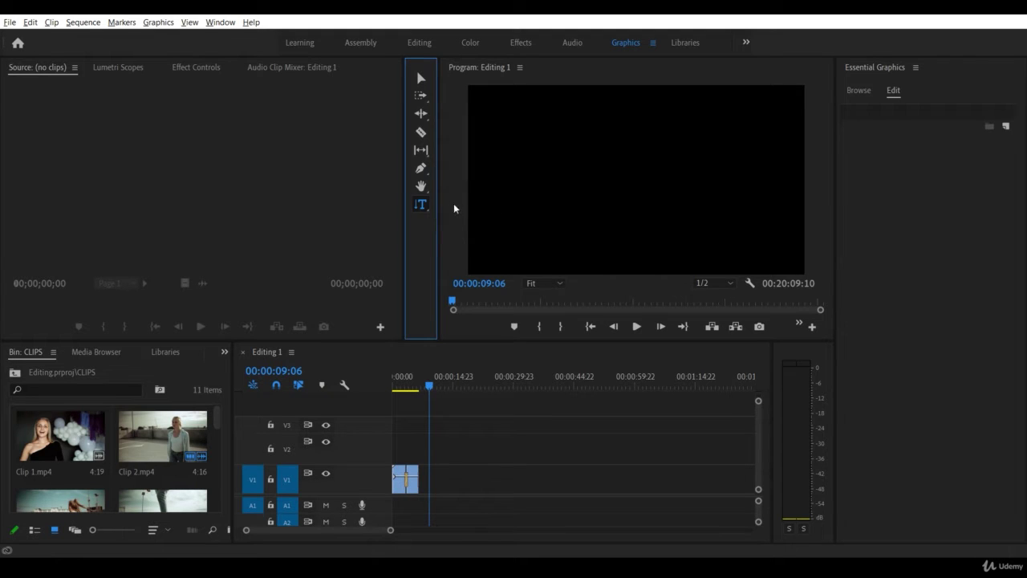
left_click(421, 169)
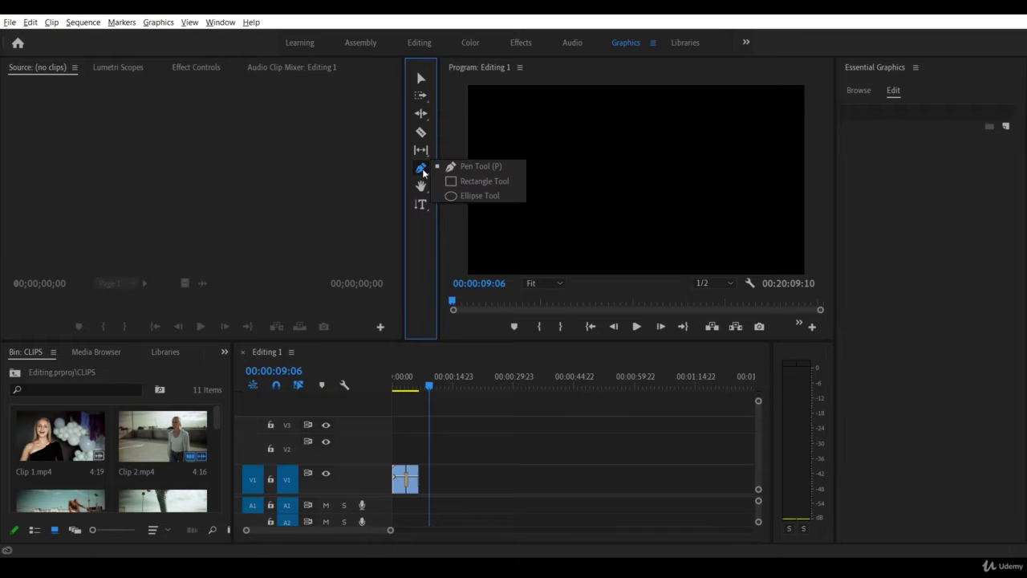
left_click(490, 197)
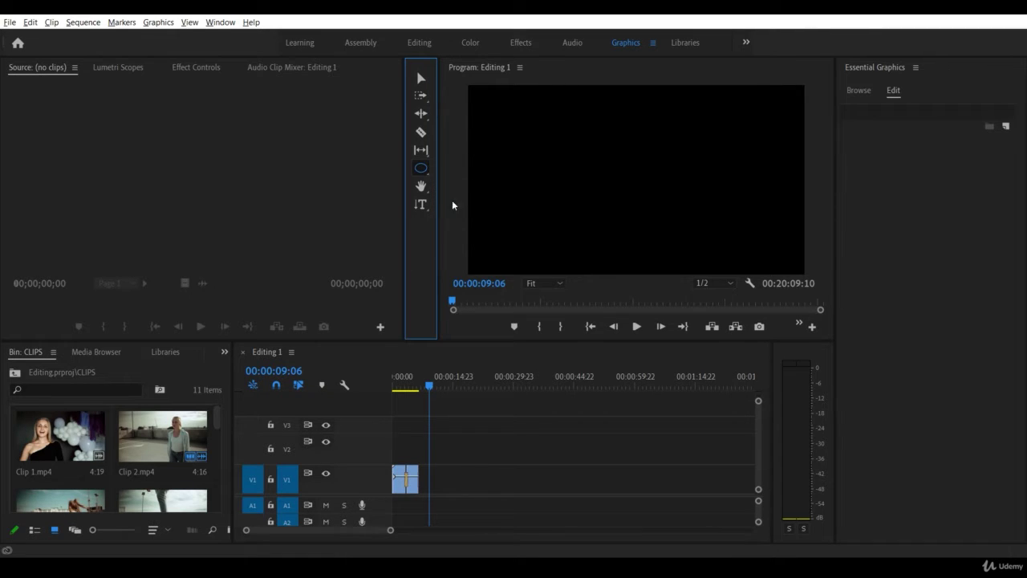
- Add the text "THIS IS TEXT" with the horizontal Type tool at about 248, 561 in the frame, then return to the Selection tool
left_click(423, 206)
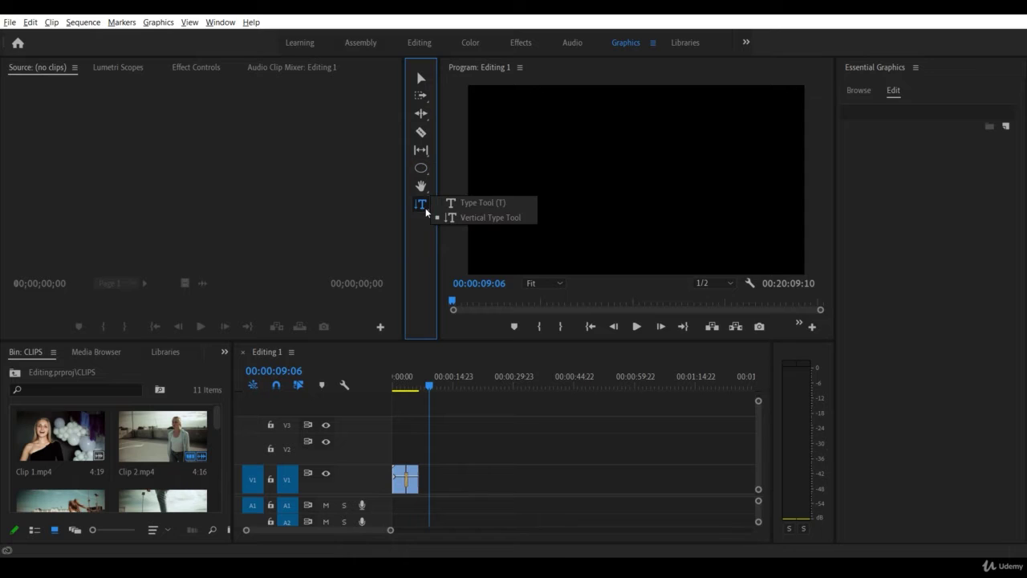
left_click(478, 204)
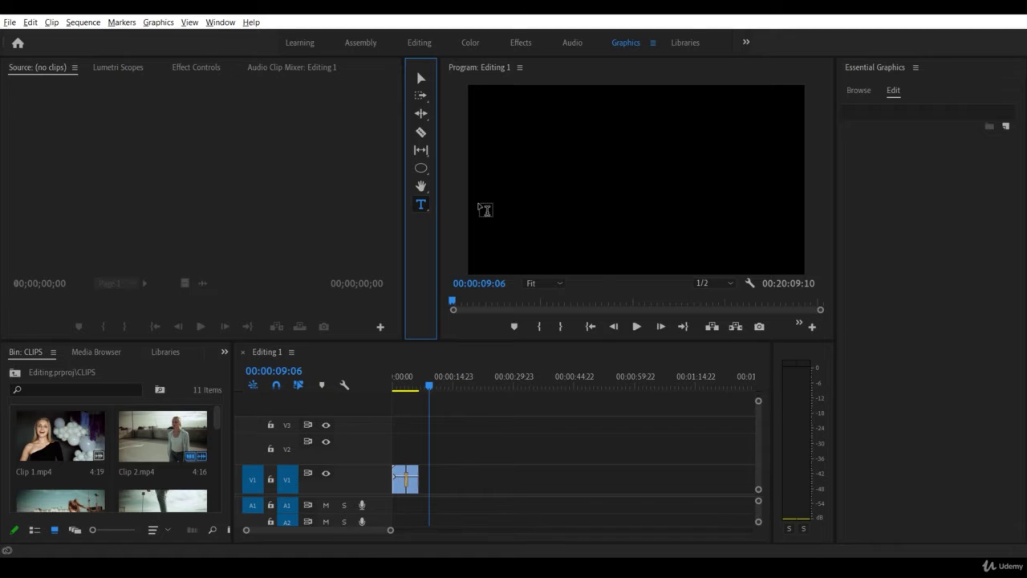
key("t")
left_click(514, 187)
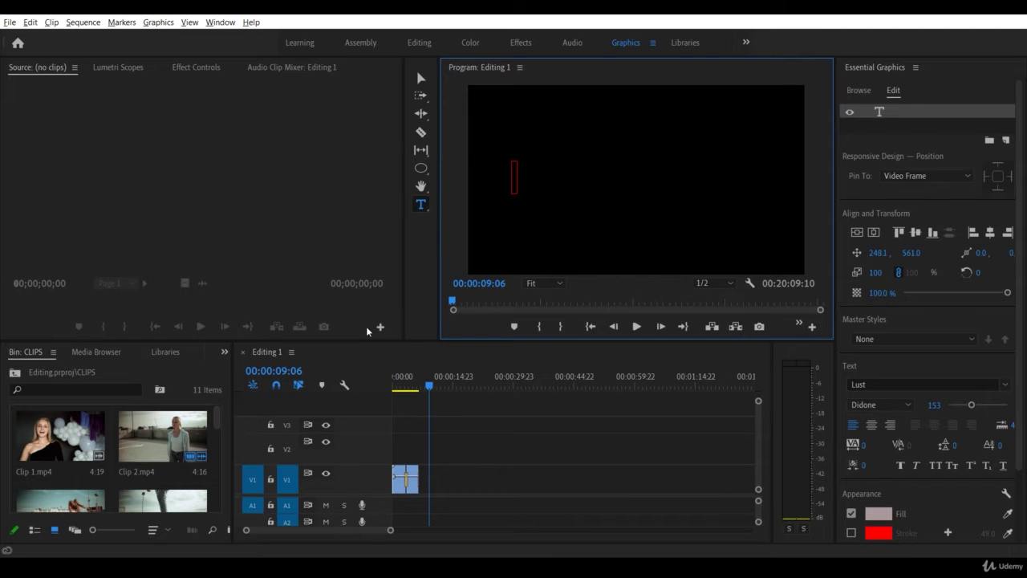
type("THIS")
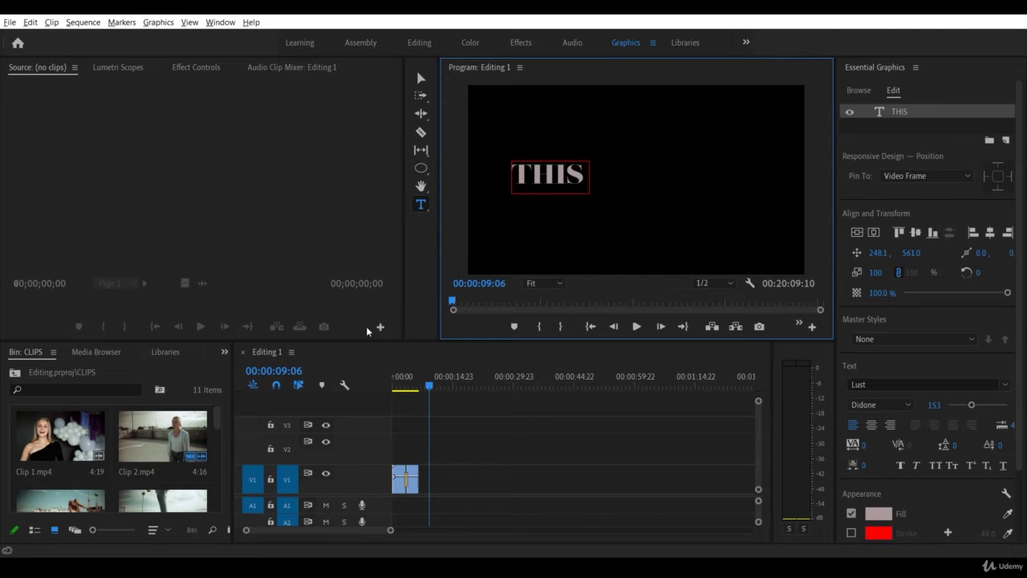
type(" IS TEXT")
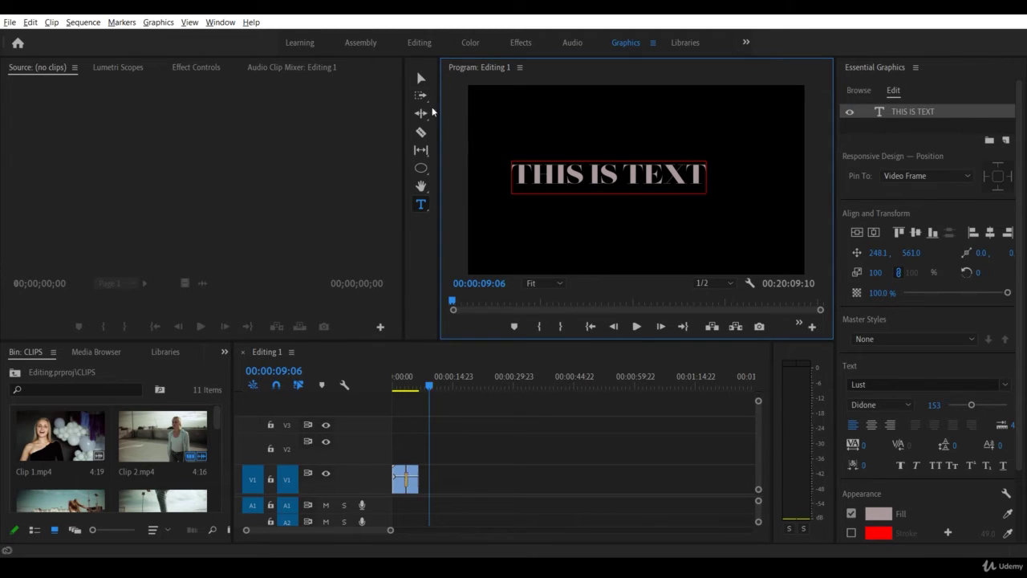
left_click(420, 78)
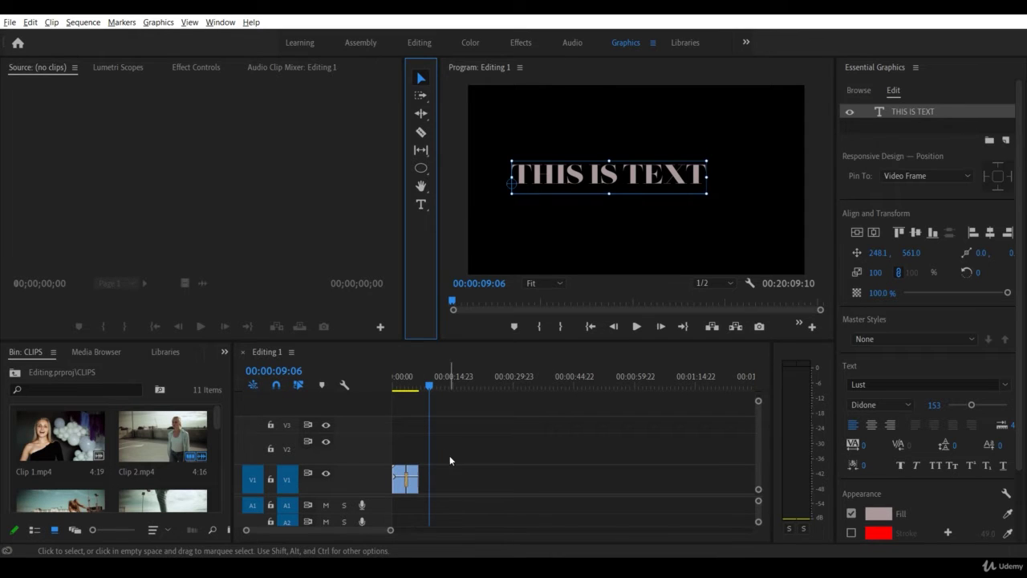
- Lengthen the new text clip on track V1 to about 2 seconds by extending its end
key("equal")
key("equal")
key("equal")
key("equal")
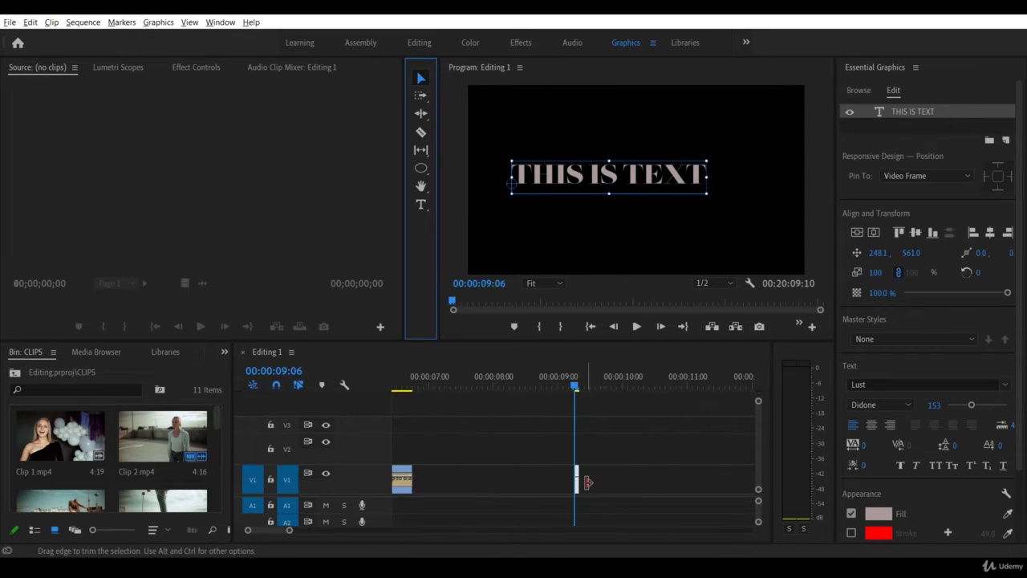
left_click_drag(588, 481, 707, 484)
key("minus")
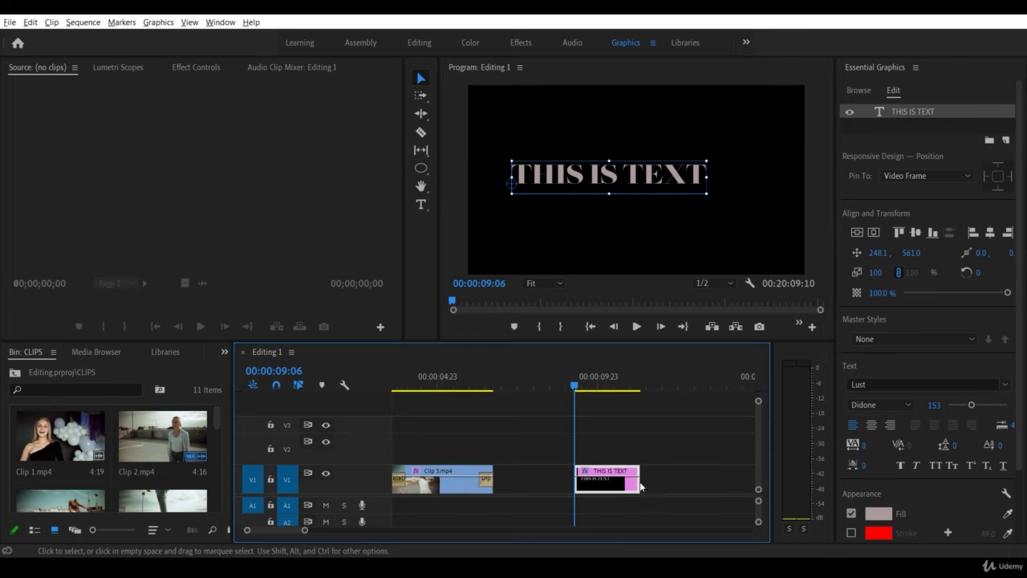
- Place the playhead at 00:00:09:19 within the text clip and select the clip
key("minus")
left_click(550, 385)
key("equal")
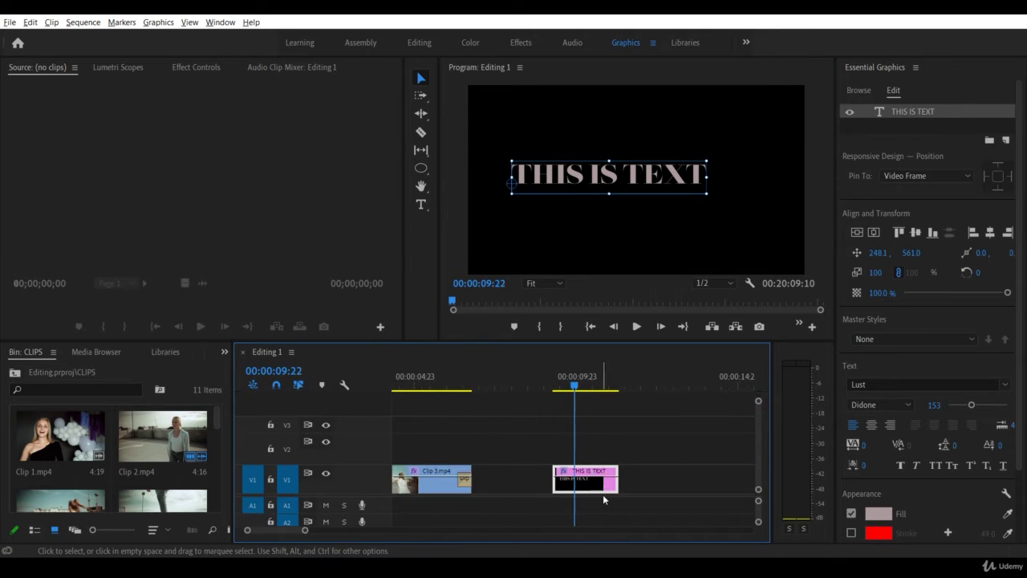
key("equal")
left_click_drag(577, 406, 570, 426)
key("minus")
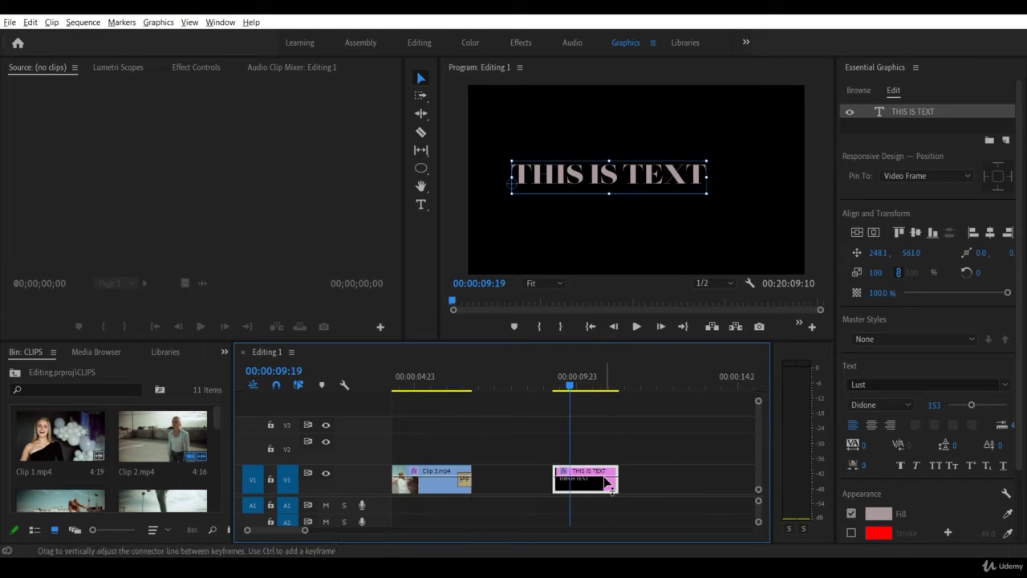
left_click(607, 482)
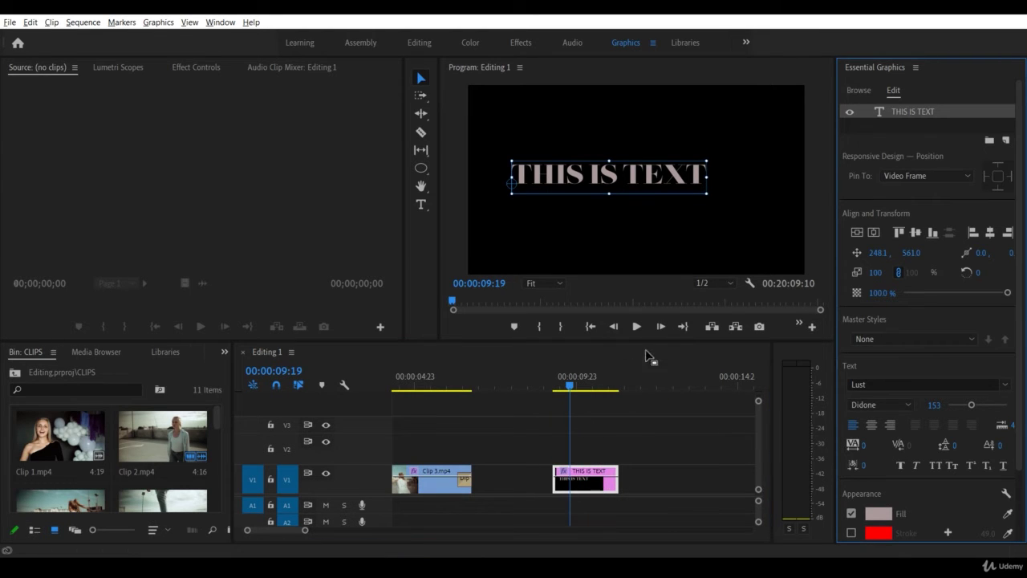
- Rearrange the workspace layout to widen Essential Graphics and enlarge the Program monitor at the expense of the timeline and Source monitor
left_click_drag(650, 342, 647, 390)
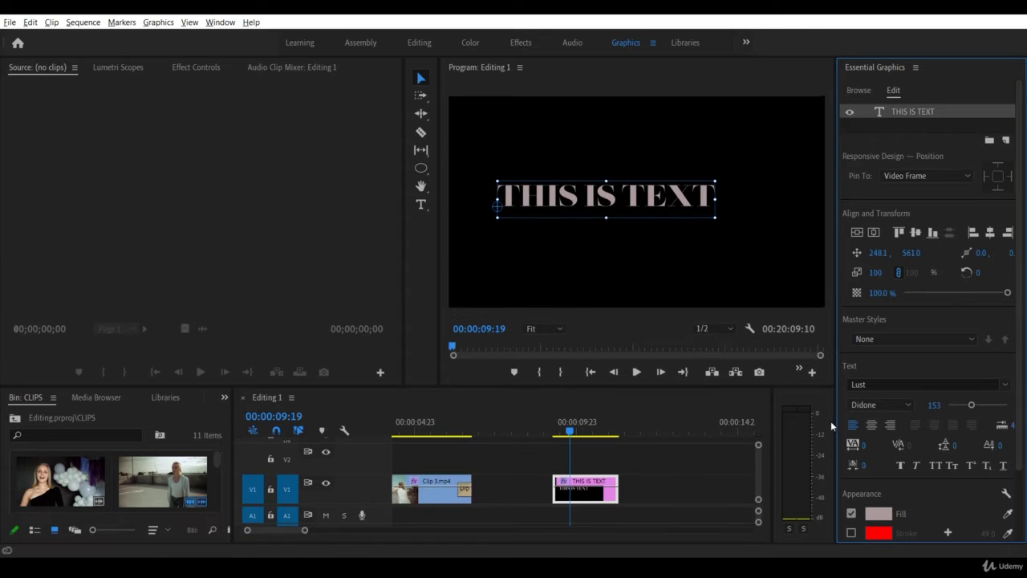
left_click_drag(832, 425, 771, 411)
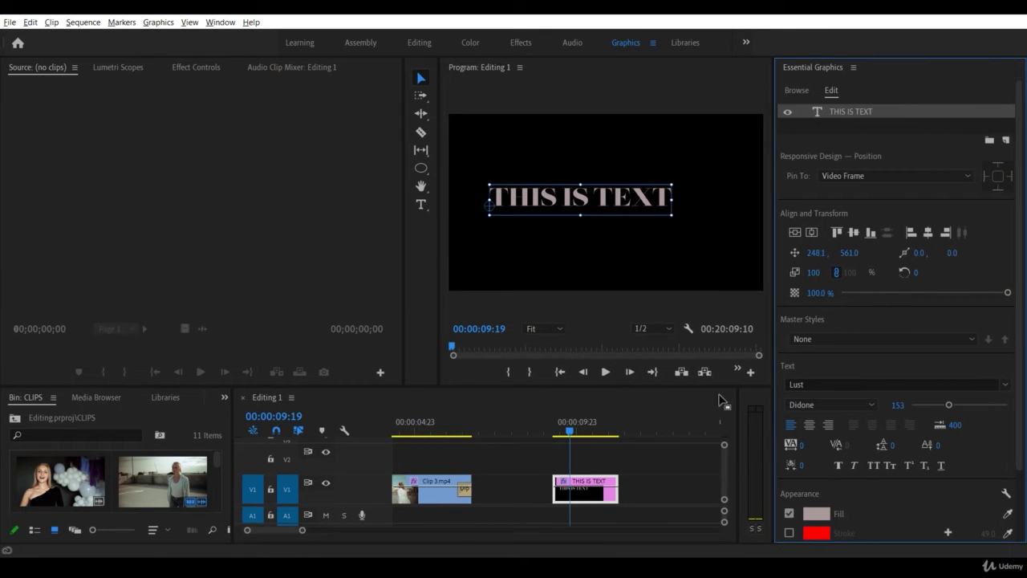
left_click_drag(698, 387, 481, 425)
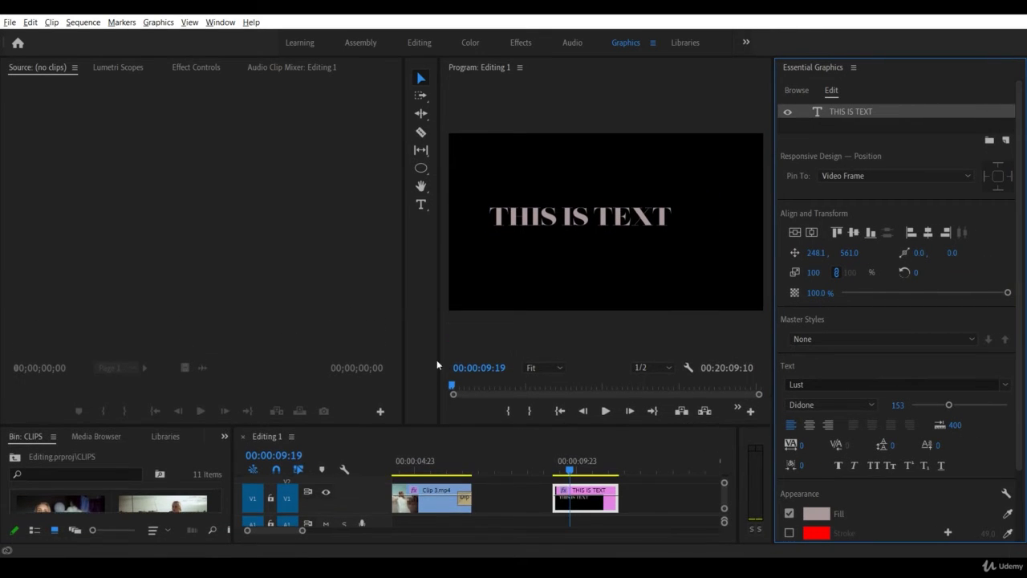
left_click_drag(437, 365, 308, 365)
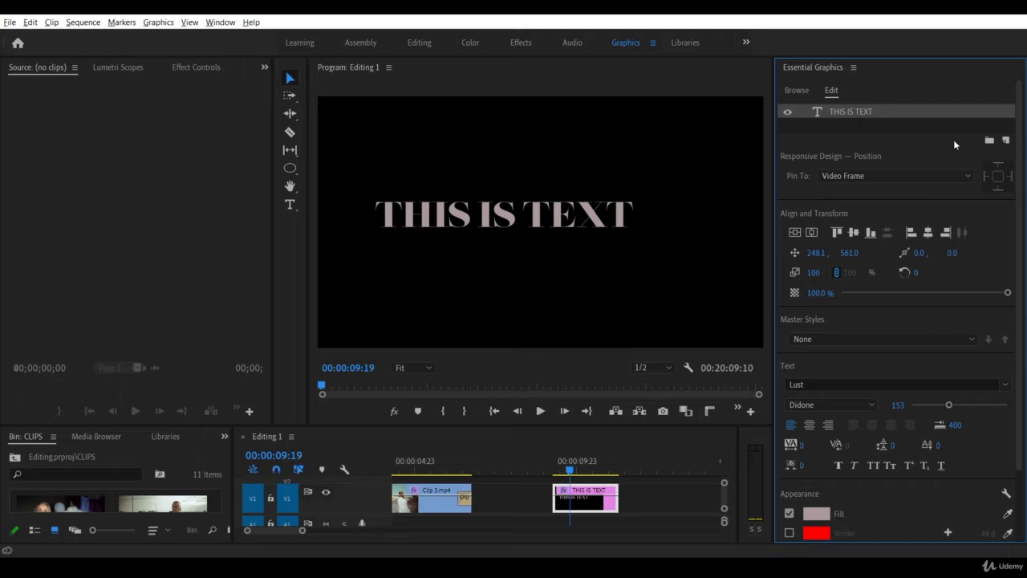
- Add a second text layer reading "TEXT #2" to the same graphic, at about 1049, 786 below the first text
left_click(838, 128)
left_click(858, 114)
left_click(290, 206)
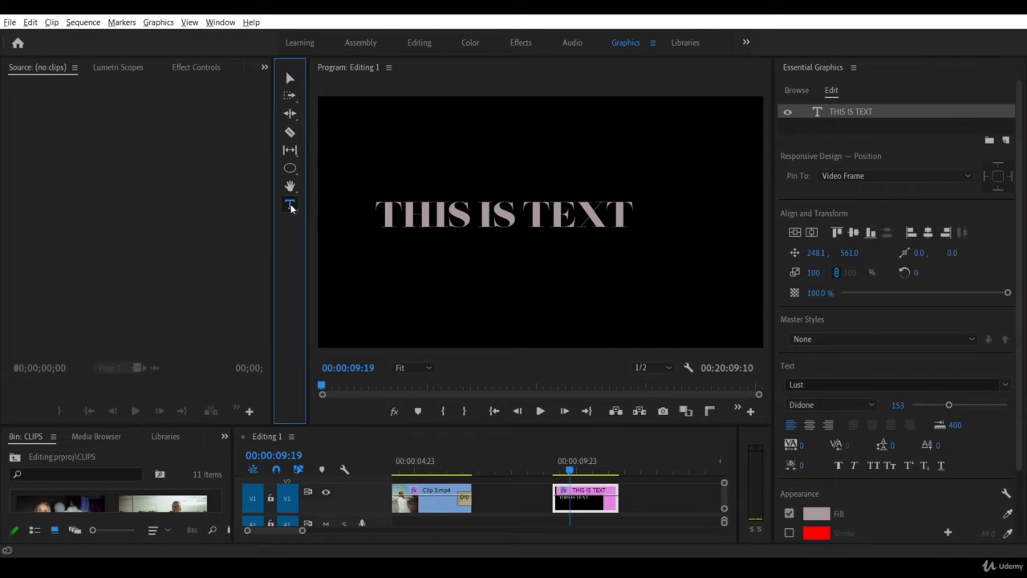
left_click(562, 282)
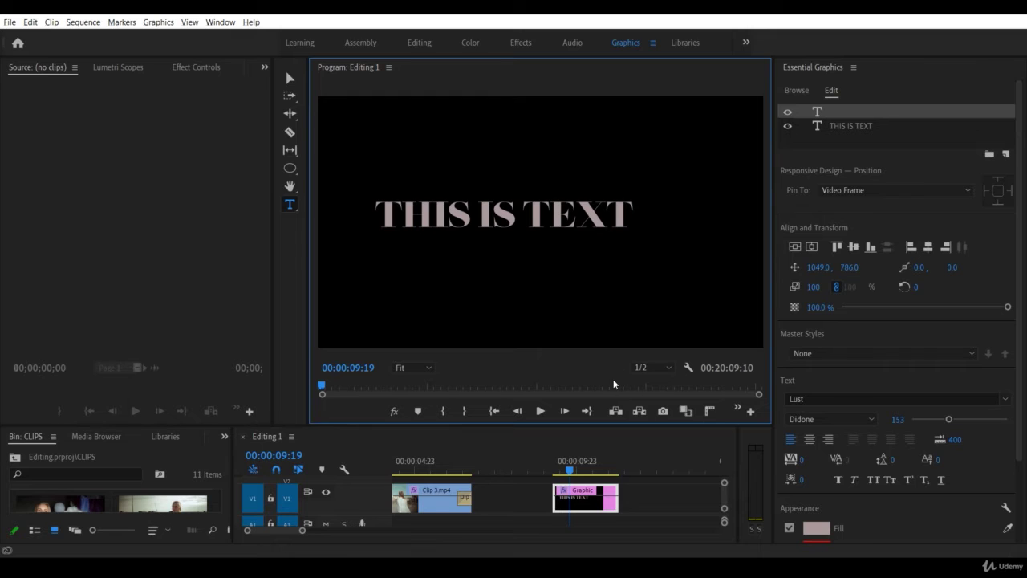
type("TEXT")
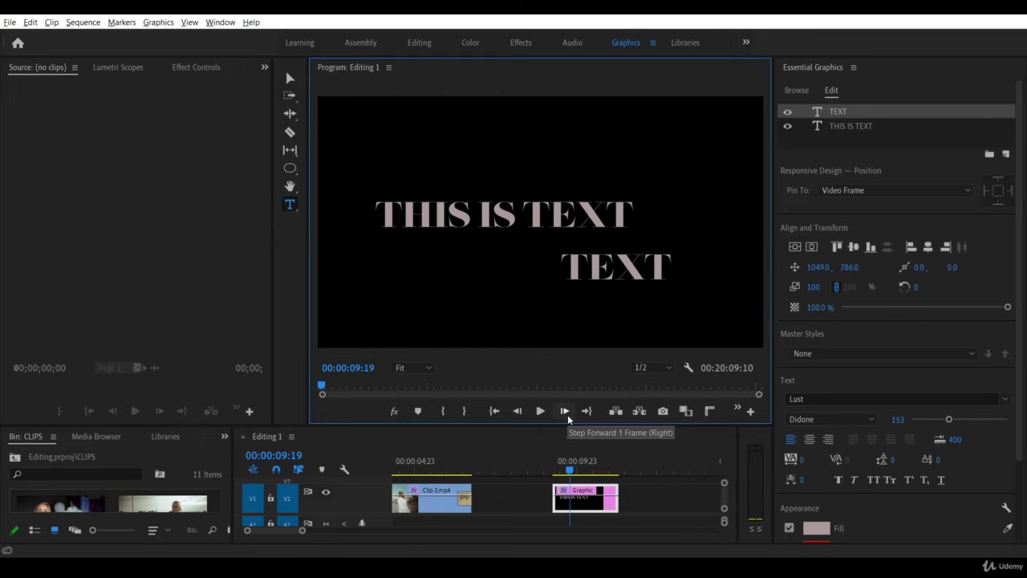
type(" #2")
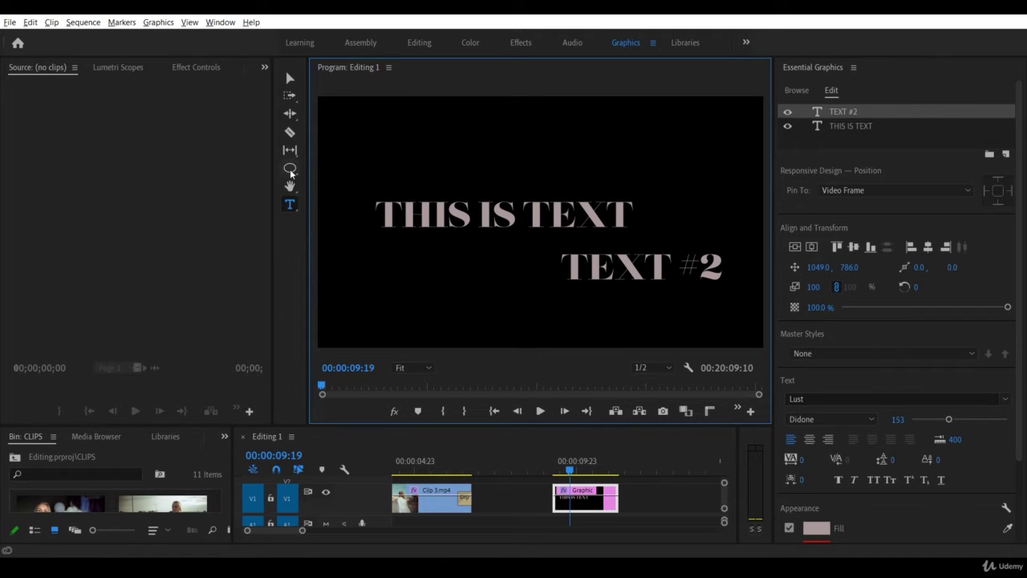
- Draw a wide rectangle with the Rectangle tool above both texts, centred at about 965, 222 in the frame
left_click(295, 251)
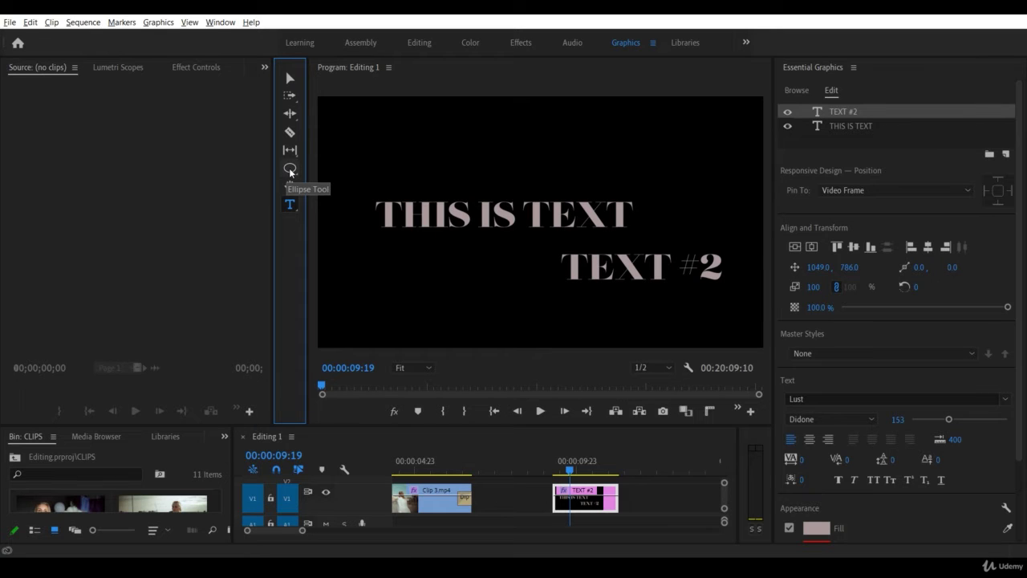
left_click(290, 170)
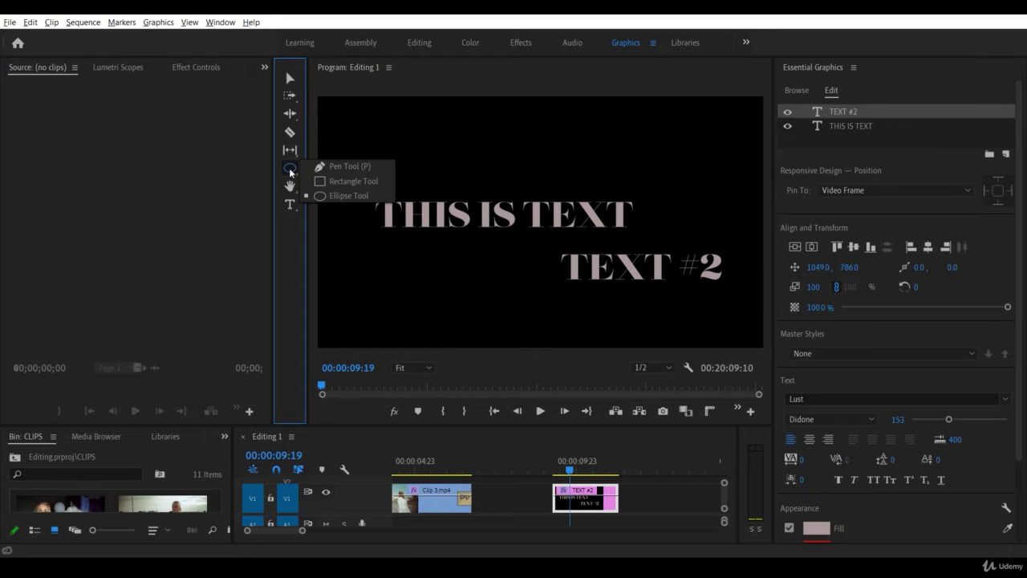
left_click(358, 183)
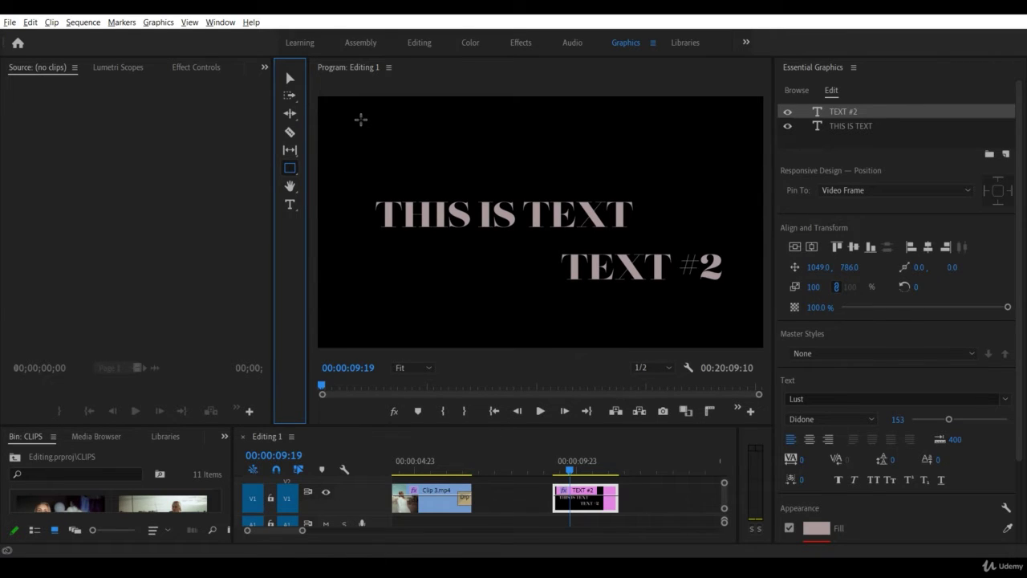
mouse_move(361, 118)
left_mouse_down()
mouse_move(362, 154)
mouse_move(426, 170)
mouse_move(721, 177)
left_mouse_up()
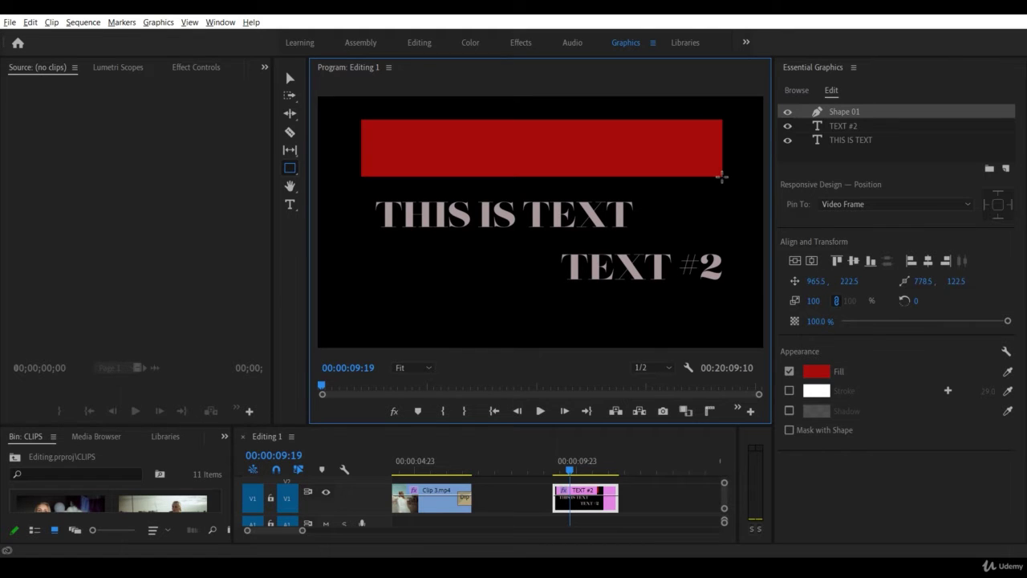
- Select the THIS IS TEXT layer, move it to about 151, 601 and scale it to 111%
left_click(852, 142)
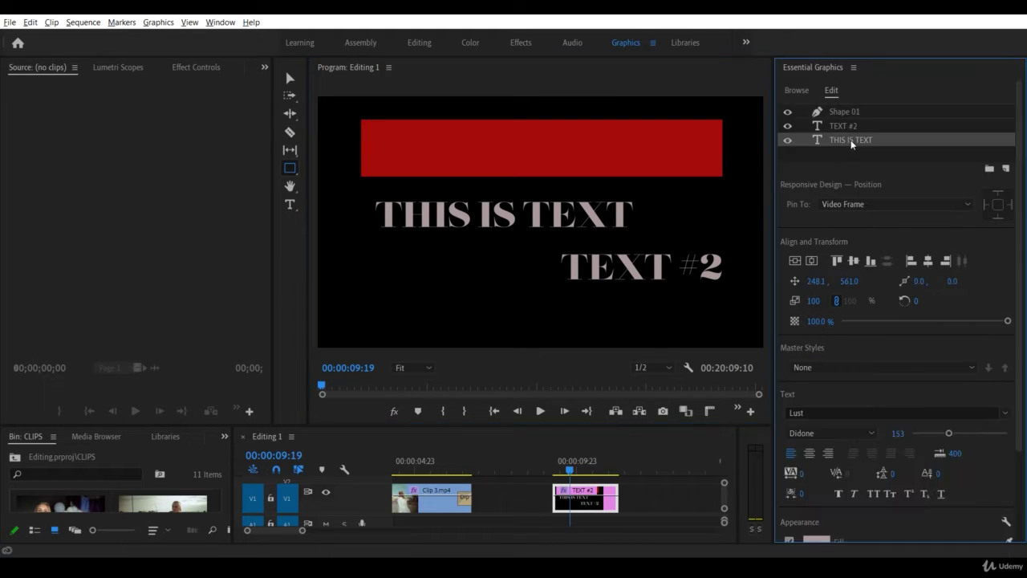
left_click(852, 129)
left_click(856, 112)
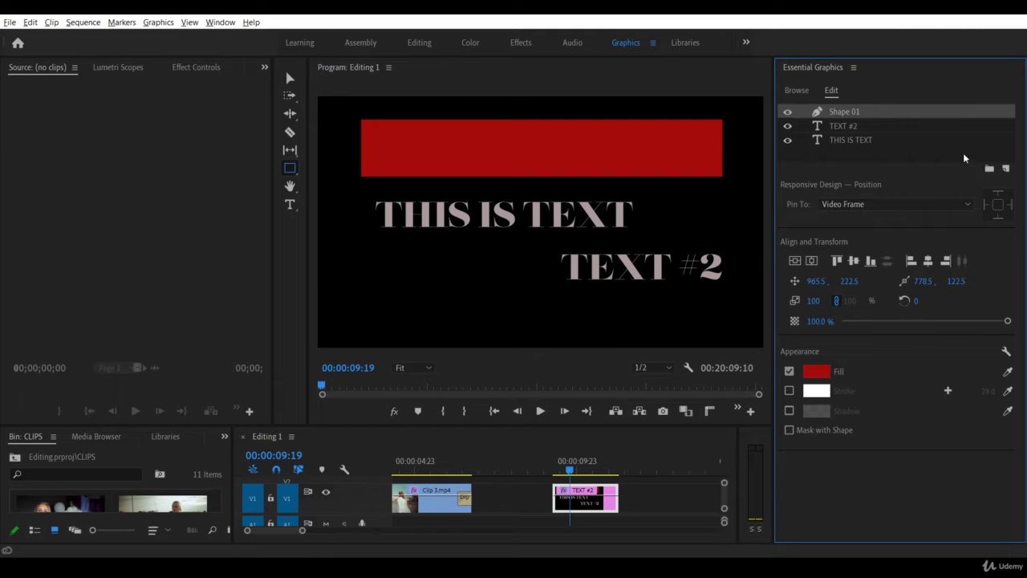
left_click(864, 143)
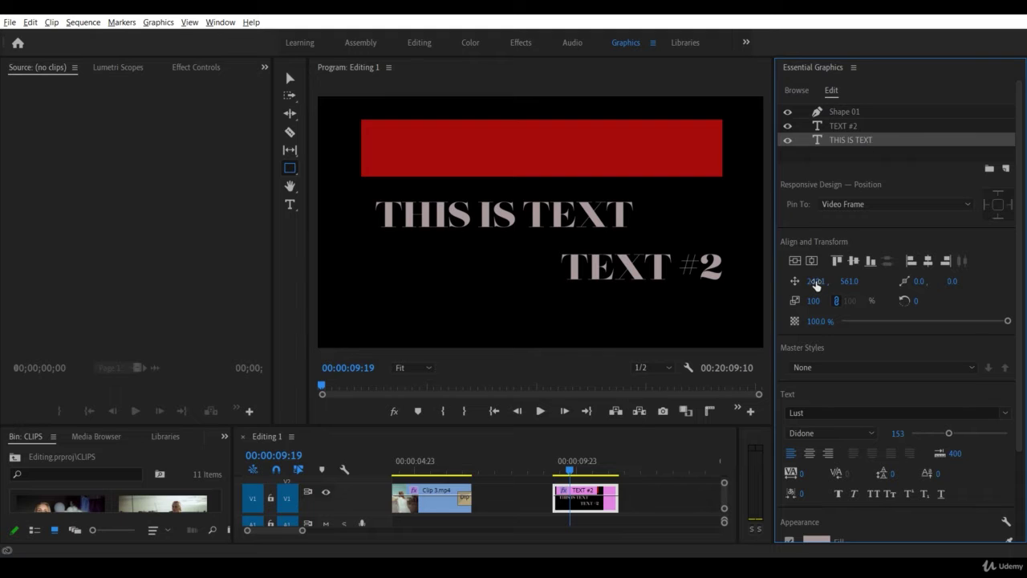
left_click_drag(815, 283, 782, 282)
left_click_drag(849, 281, 824, 300)
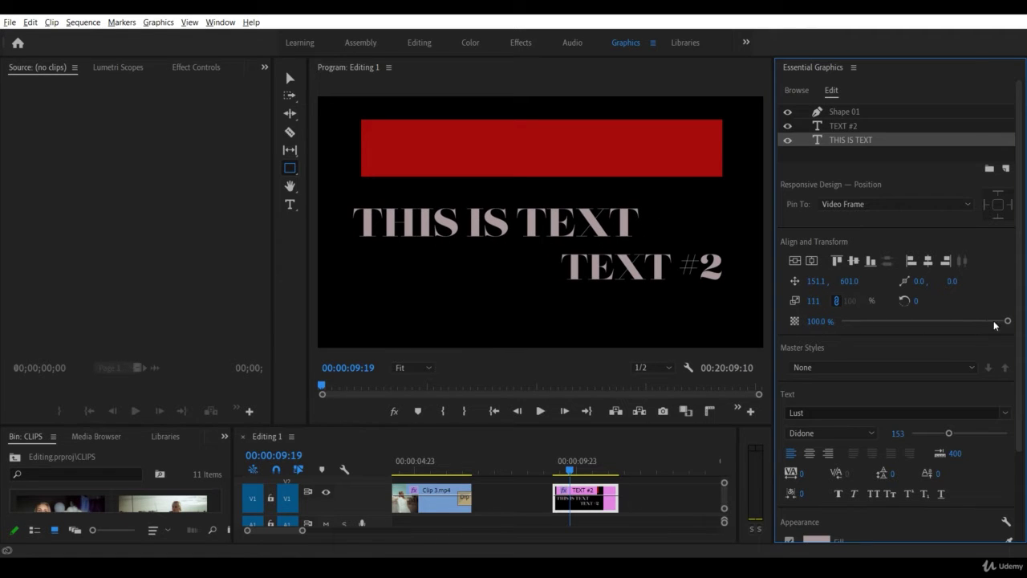
mouse_move(1009, 322)
left_mouse_down()
mouse_move(867, 322)
mouse_move(954, 340)
mouse_move(833, 336)
mouse_move(1012, 324)
left_mouse_up()
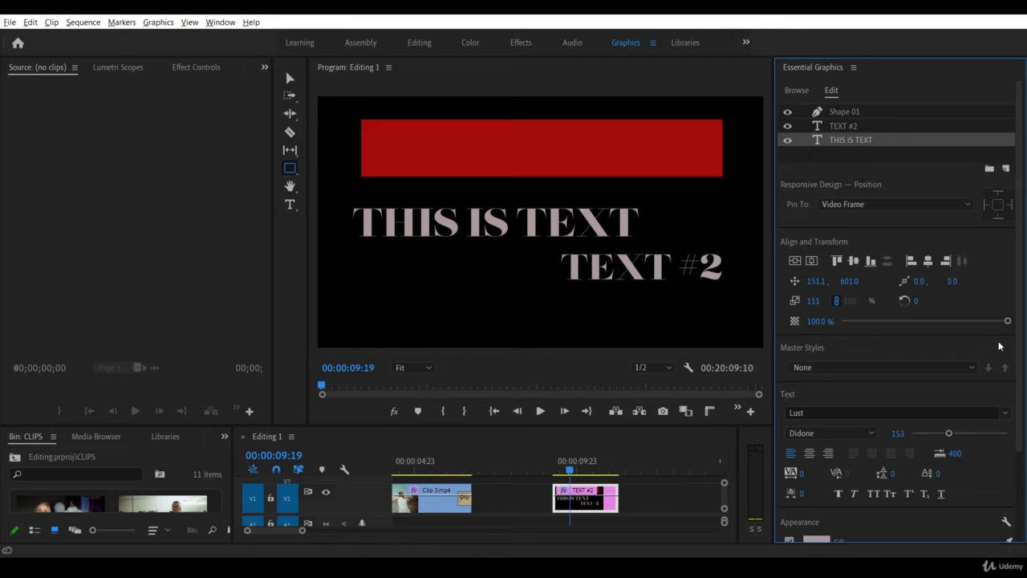
- Test bottom, left and right alignment on the THIS IS TEXT layer, and centre it vertically and horizontally in the frame
left_click(795, 262)
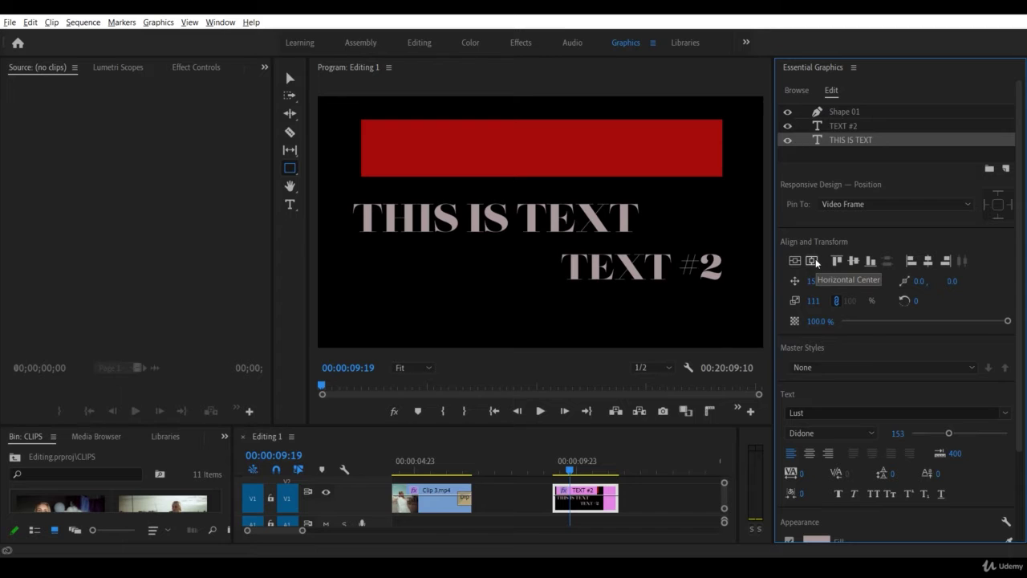
left_click(812, 263)
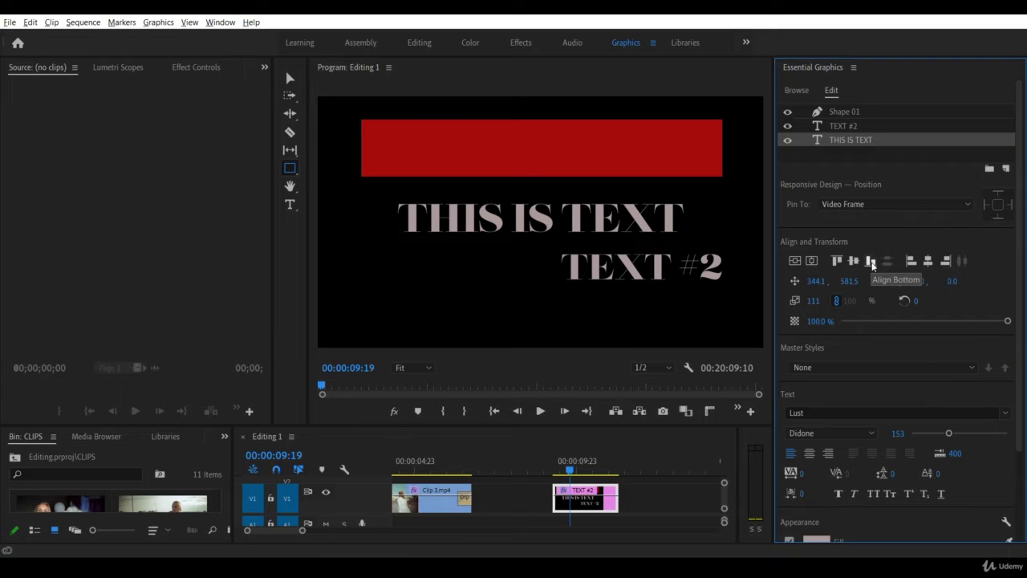
left_click(872, 261)
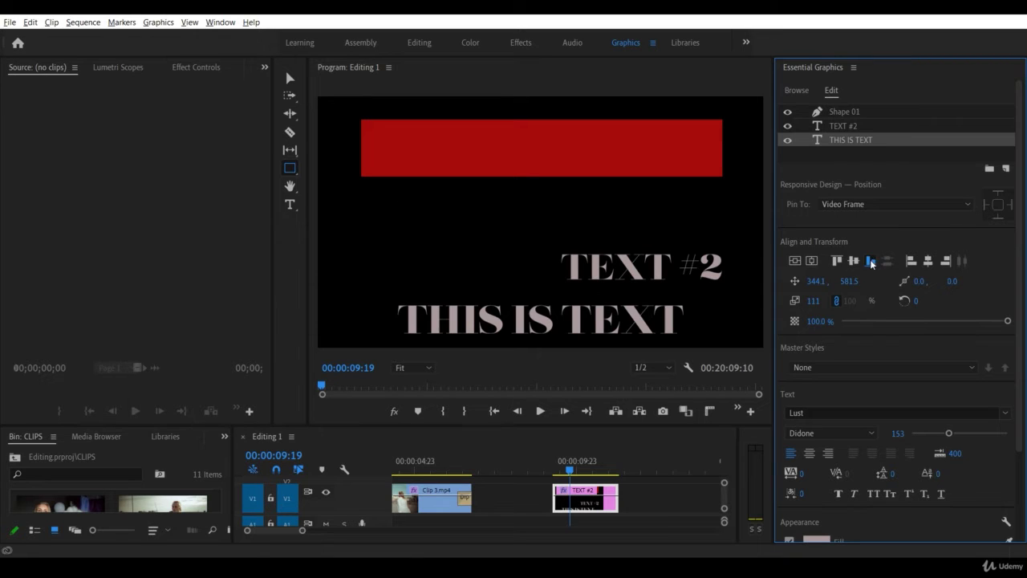
left_click(911, 263)
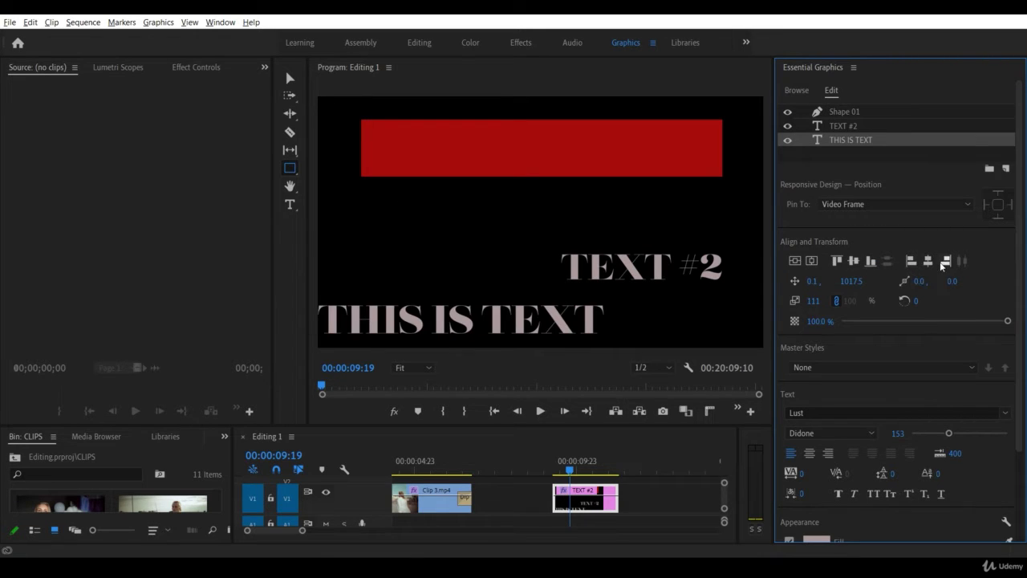
left_click(946, 263)
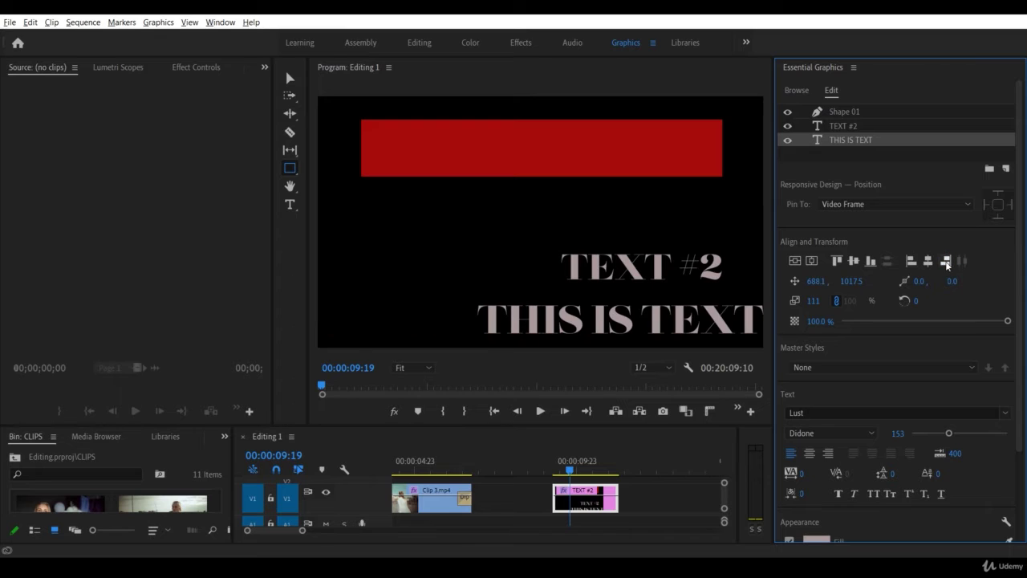
left_click(812, 262)
left_click(795, 261)
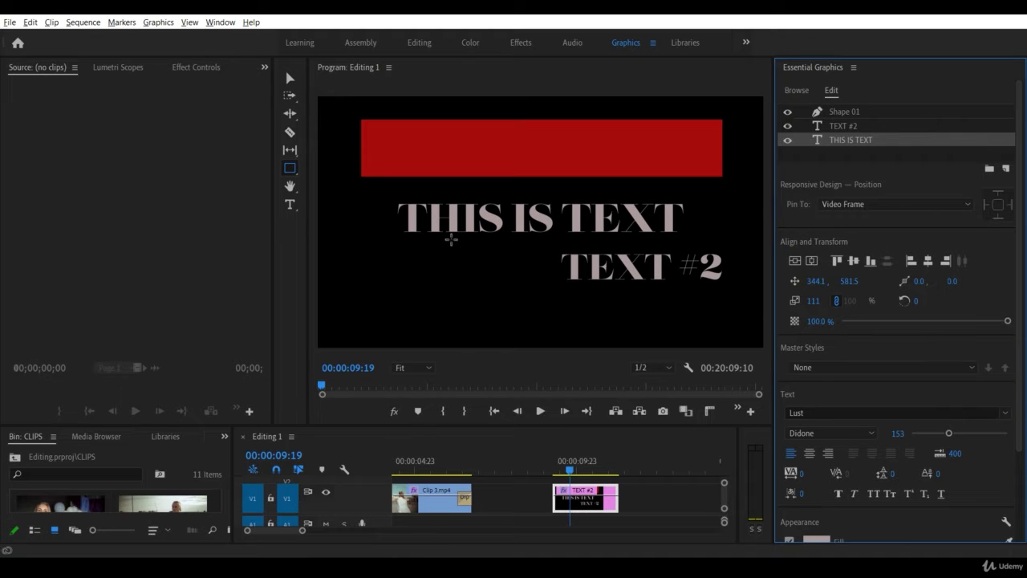
- Change the font of the whole THIS IS TEXT wording to Bebas Neue Bold
left_click(290, 257)
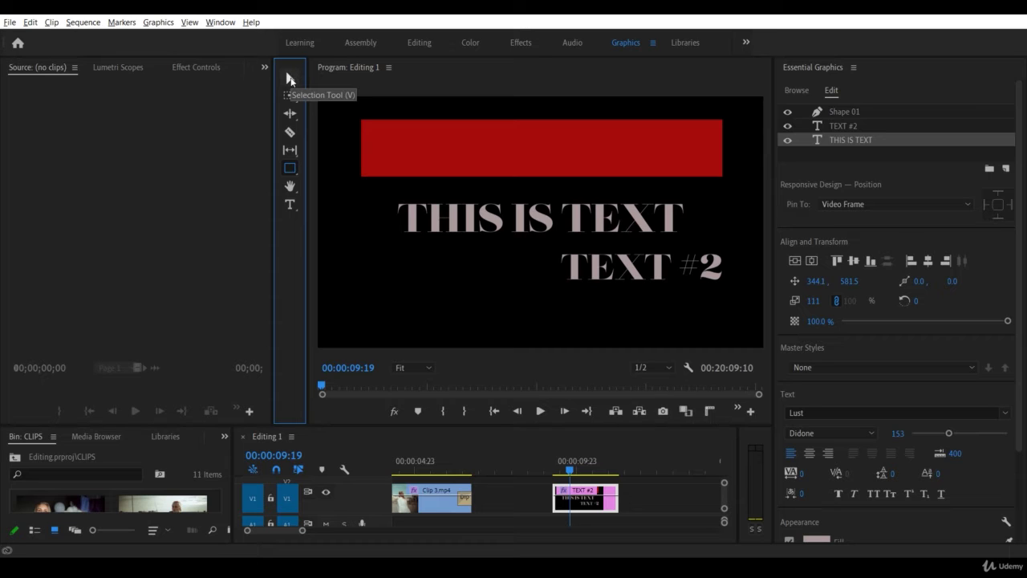
left_click(290, 79)
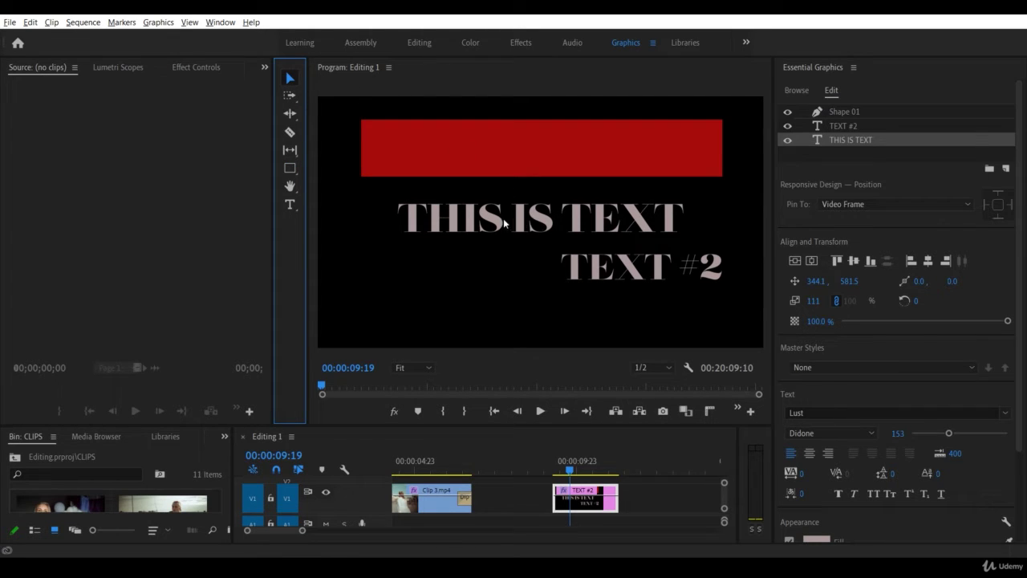
double_click(547, 225)
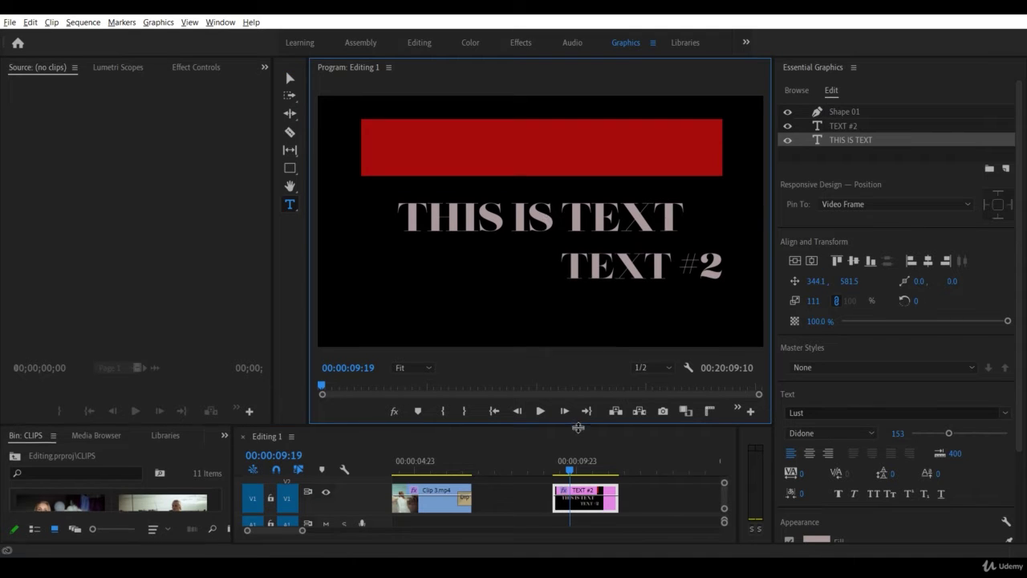
left_click(503, 235)
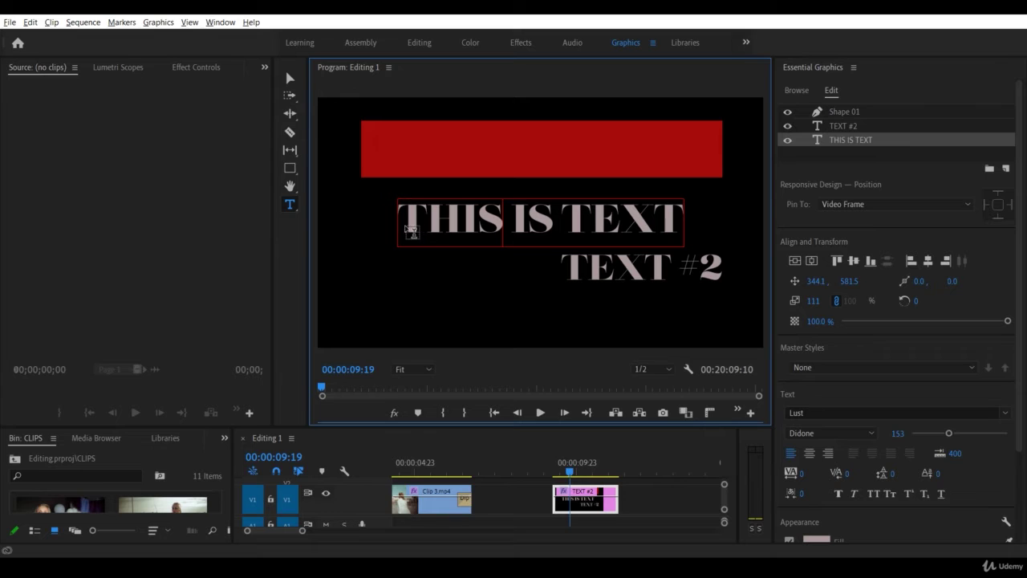
left_click_drag(405, 233, 674, 225)
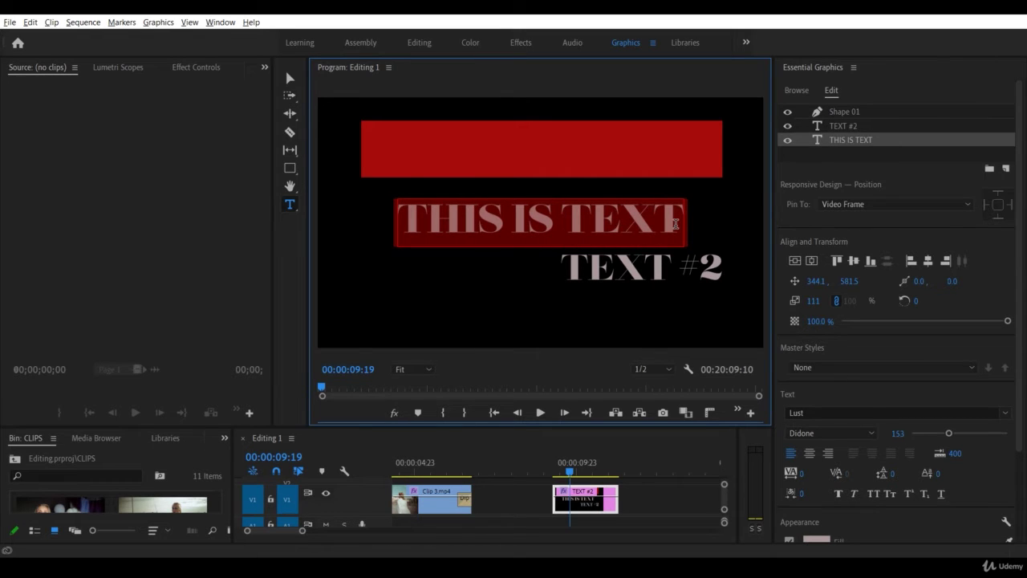
left_click(1006, 414)
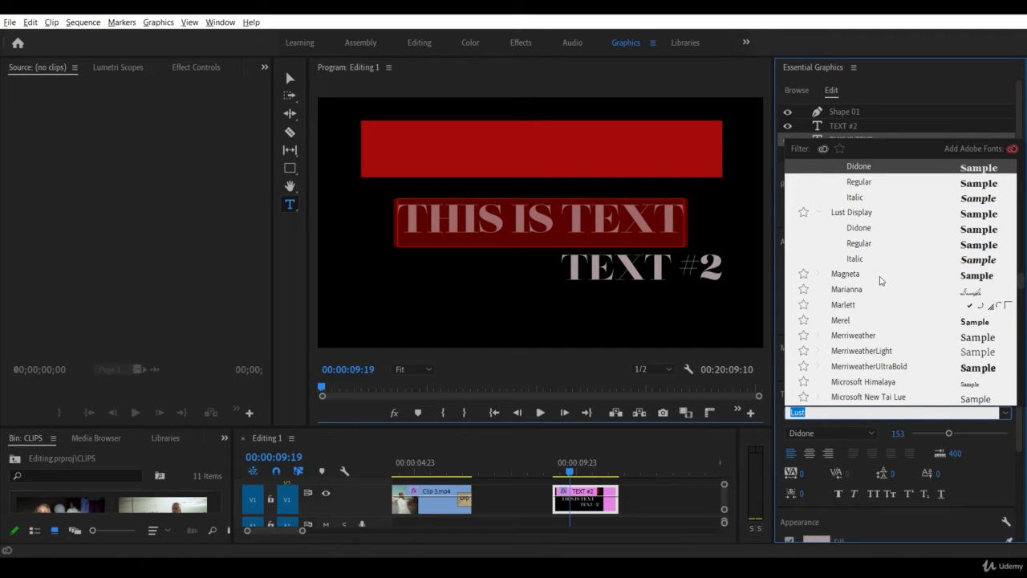
type("bebas")
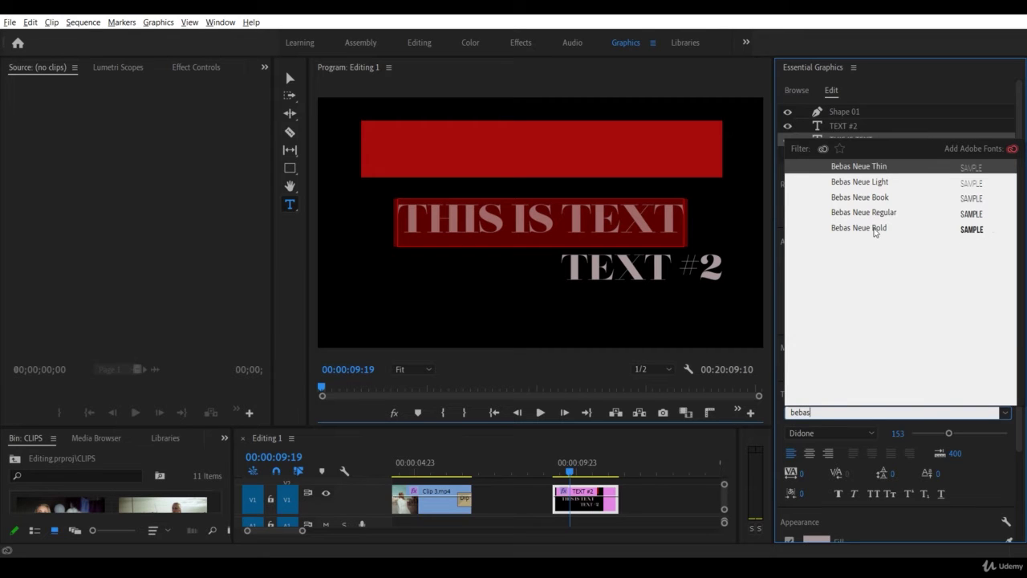
left_click(869, 231)
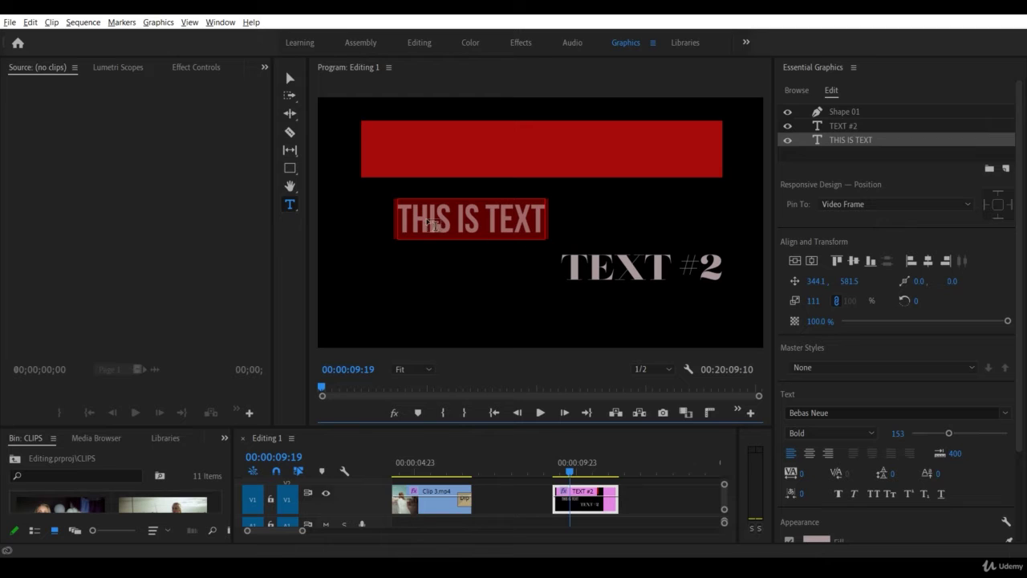
- Enlarge the THIS IS TEXT layer to a scale of about 140% and move it to about 179, 602
left_click(290, 79)
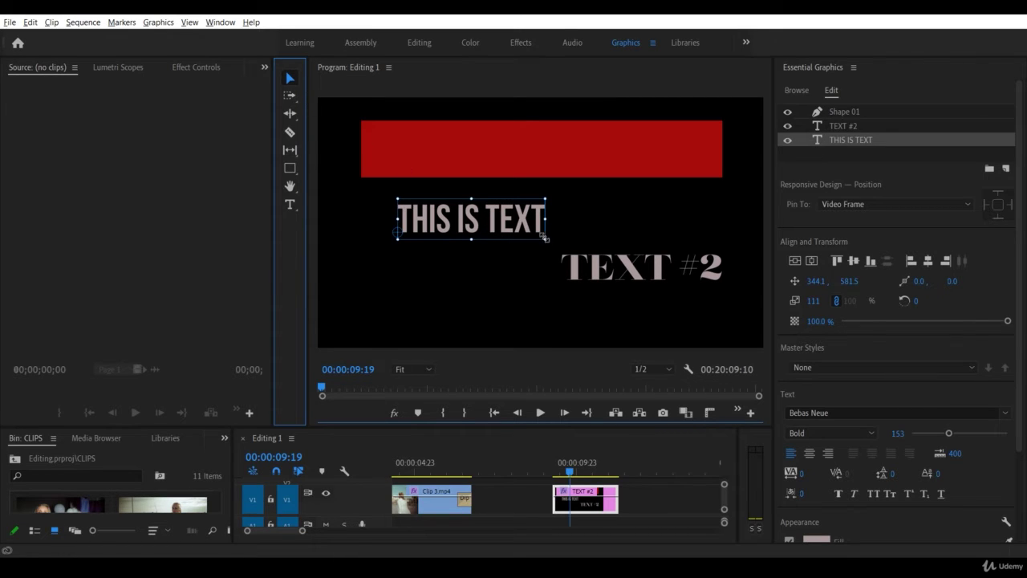
left_click_drag(544, 237, 589, 251)
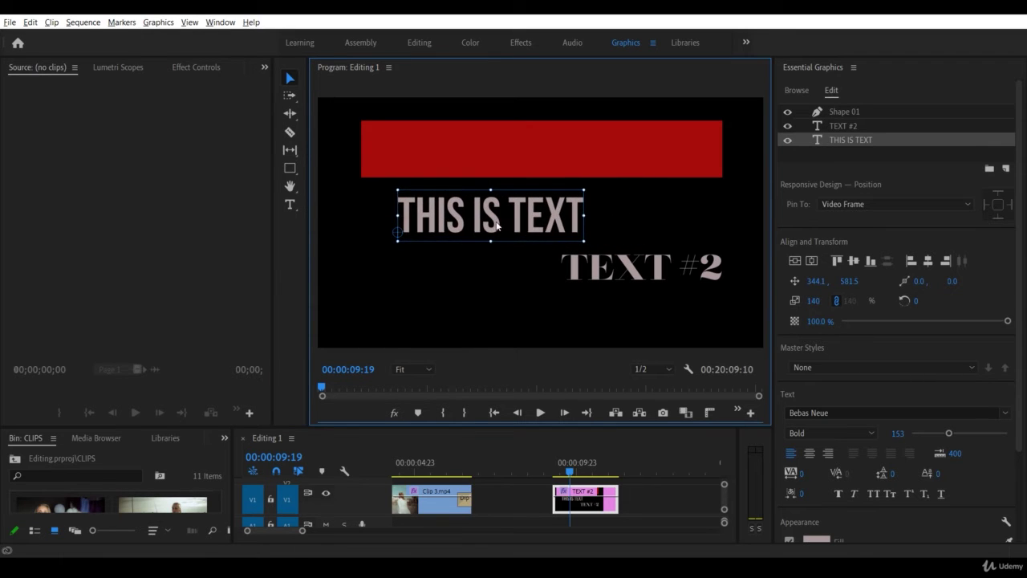
left_click_drag(479, 225, 455, 226)
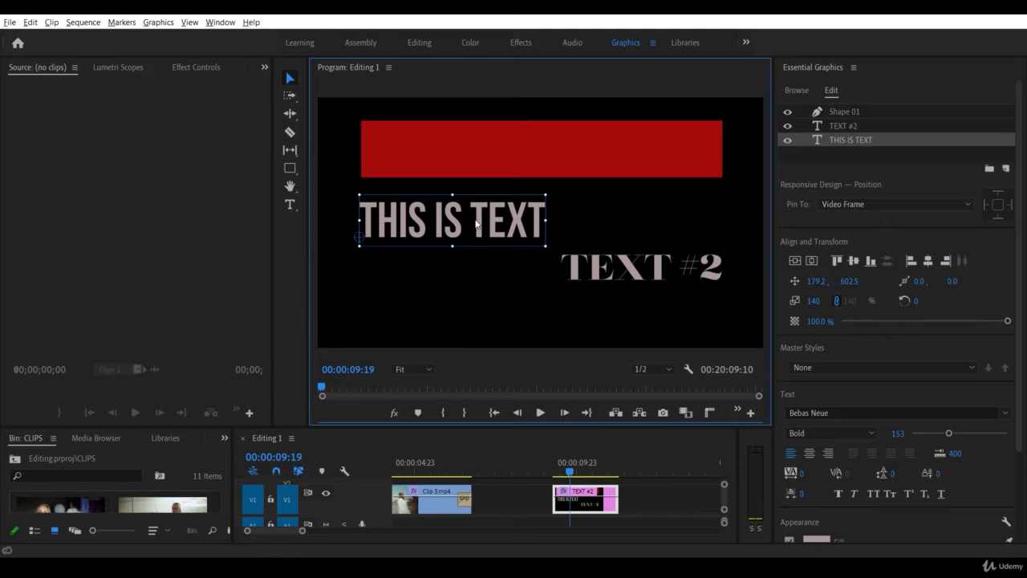
- Set only the word TEXT in the first text layer to font size 162 and faux italic
double_click(475, 223)
left_click(487, 228)
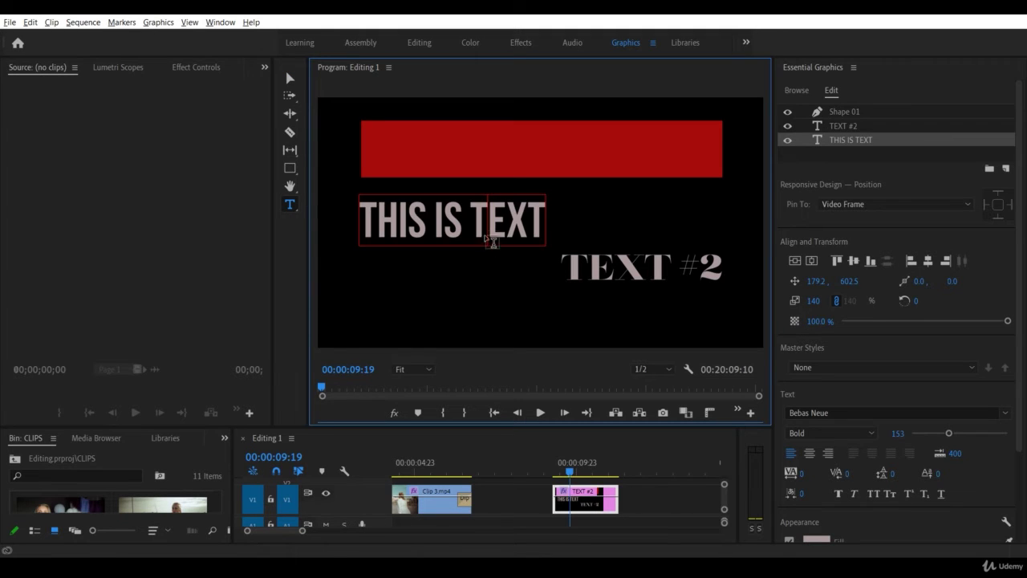
left_click_drag(479, 229, 539, 233)
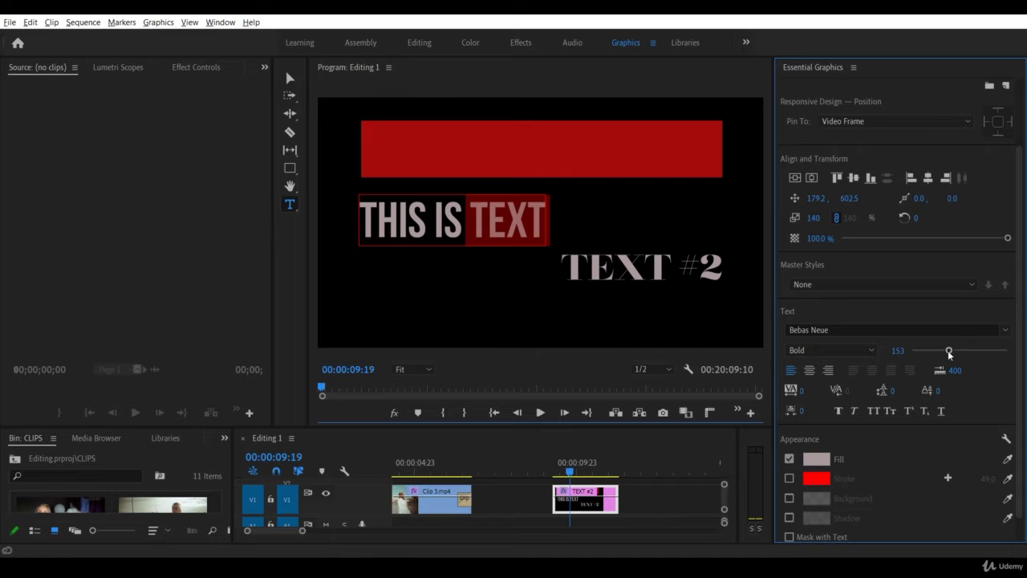
mouse_move(949, 353)
left_mouse_down()
mouse_move(926, 350)
mouse_move(965, 358)
mouse_move(950, 362)
left_mouse_up()
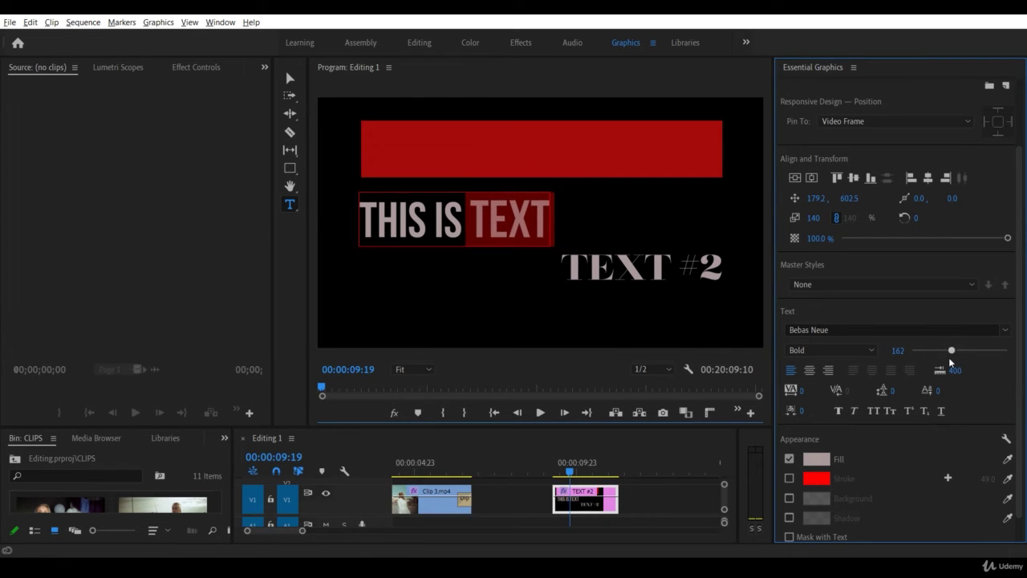
left_click(856, 412)
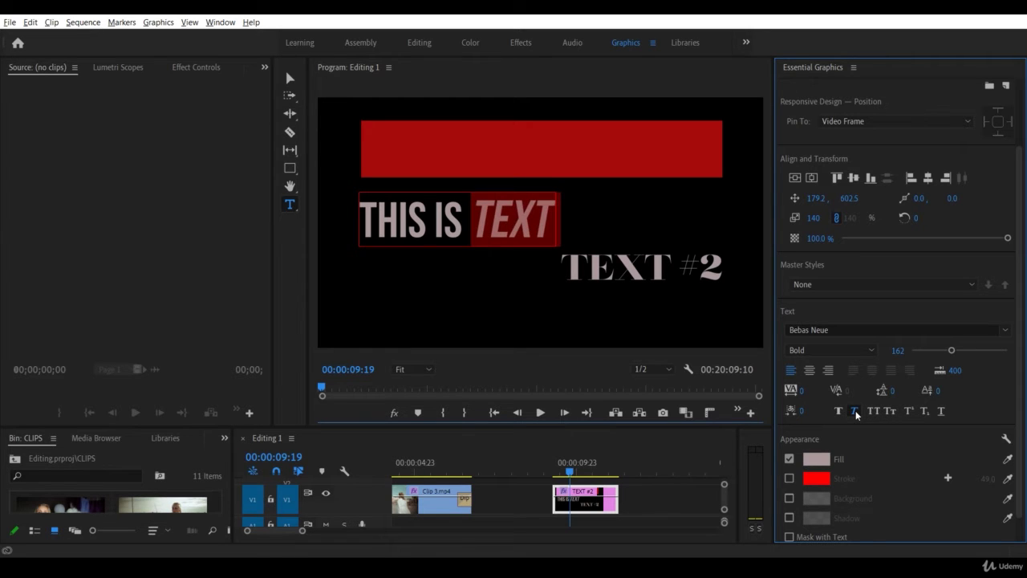
left_click(486, 221)
left_click_drag(361, 221, 559, 233)
left_click(533, 231)
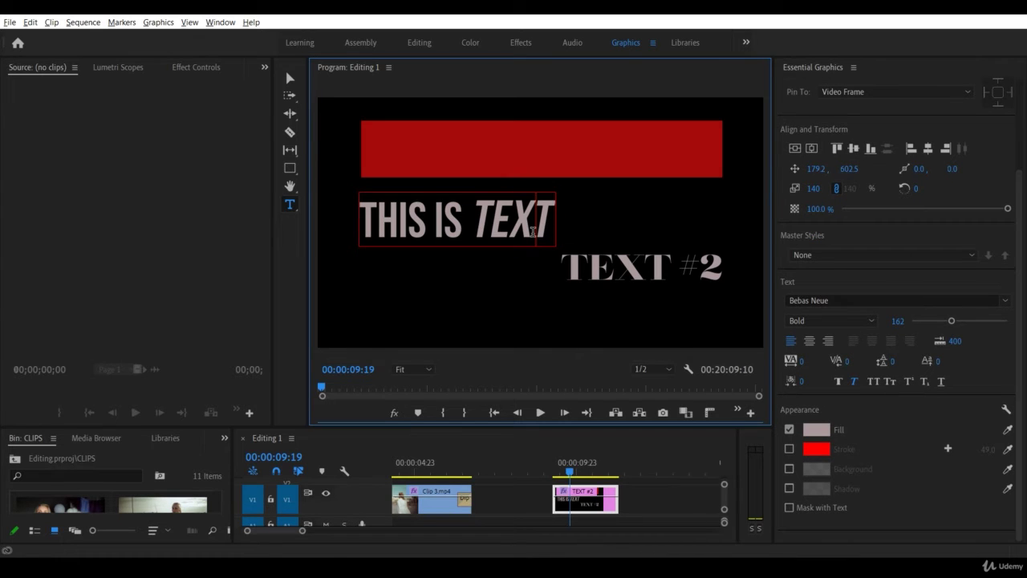
left_click(290, 80)
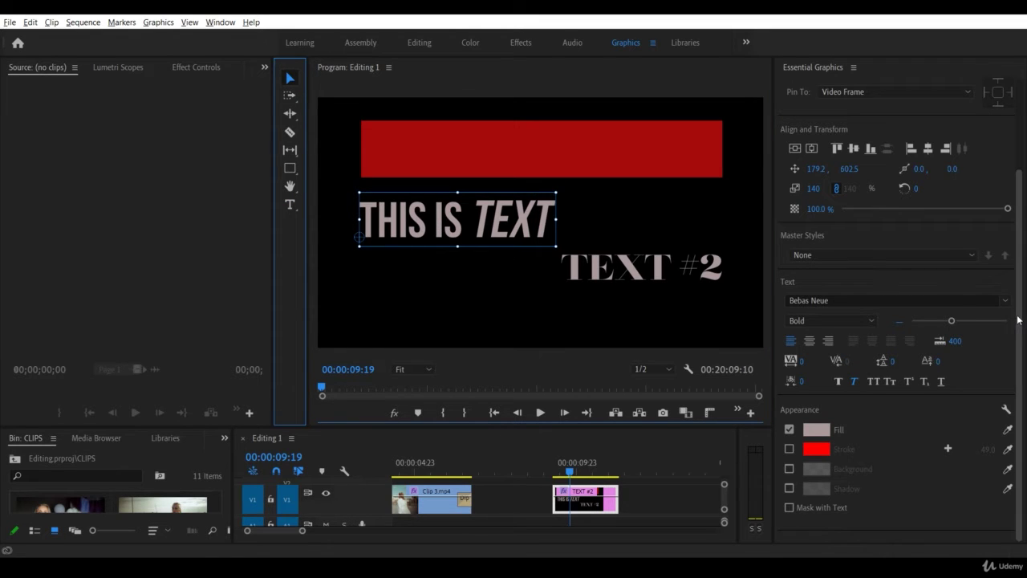
- Change the fill colour of the THIS IS TEXT layer to the blue 1D88B5
scroll(1017, 319, "up", 3)
left_click(849, 126)
left_click(871, 140)
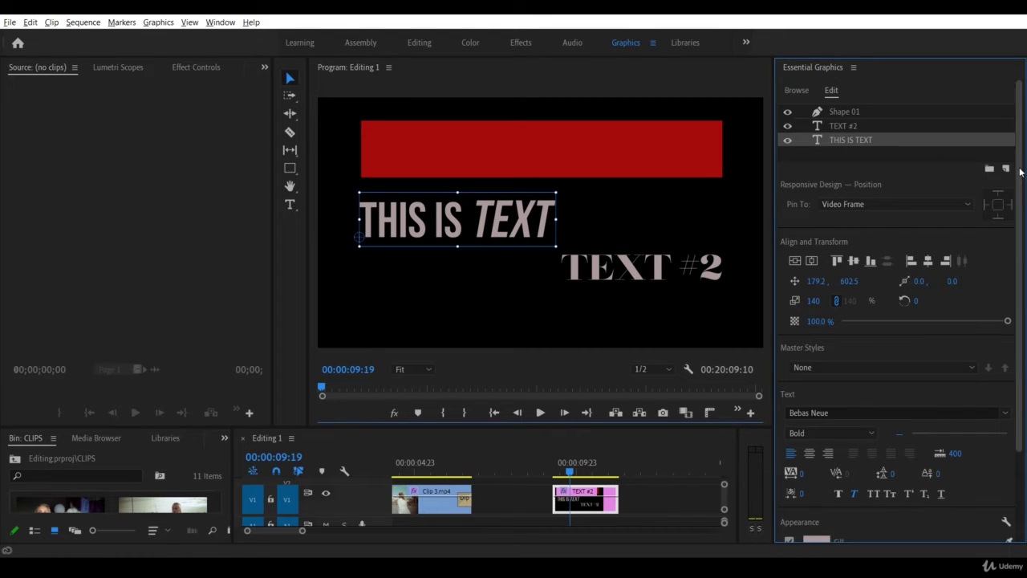
scroll(1021, 171, "down", 3)
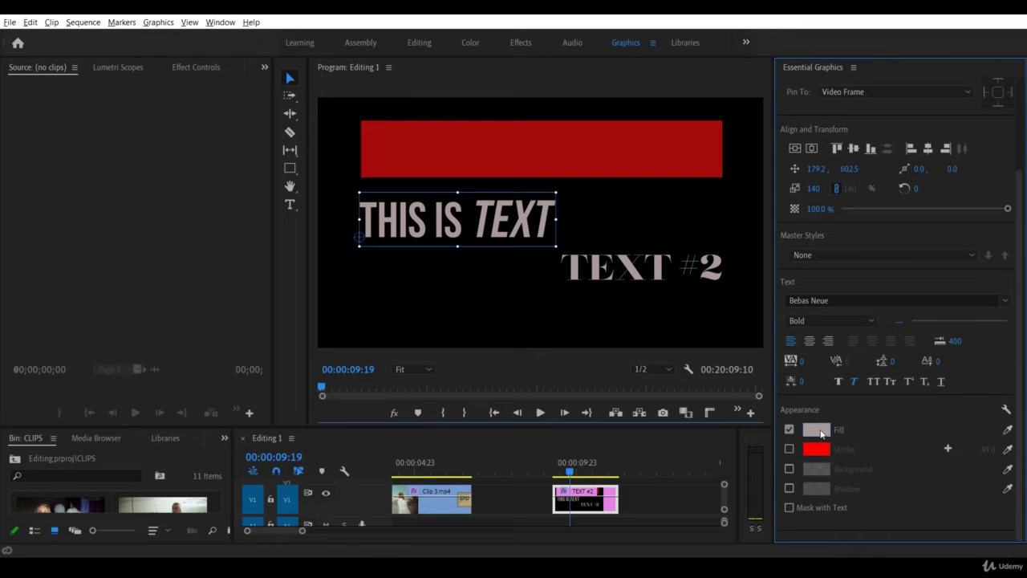
left_click(823, 435)
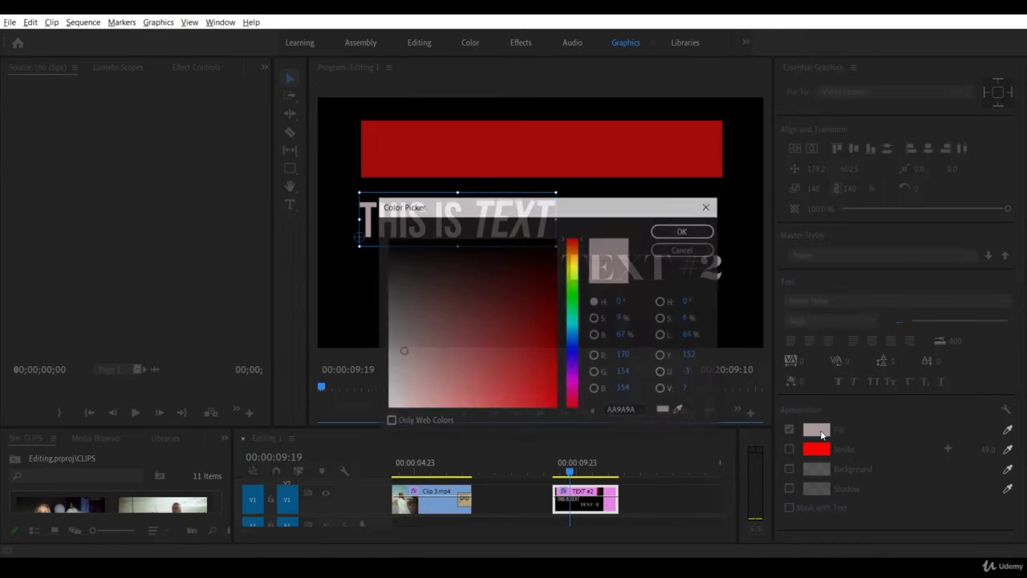
mouse_move(602, 211)
left_mouse_down()
mouse_move(663, 231)
mouse_move(732, 231)
mouse_move(718, 274)
mouse_move(725, 356)
left_mouse_up()
left_click(643, 340)
left_click_drag(639, 337, 663, 379)
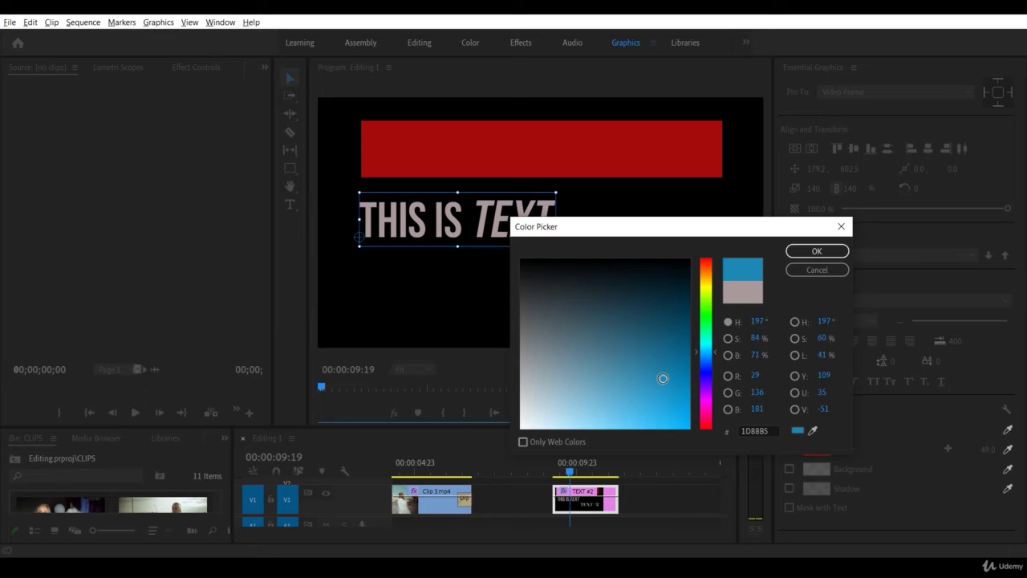
left_click(817, 252)
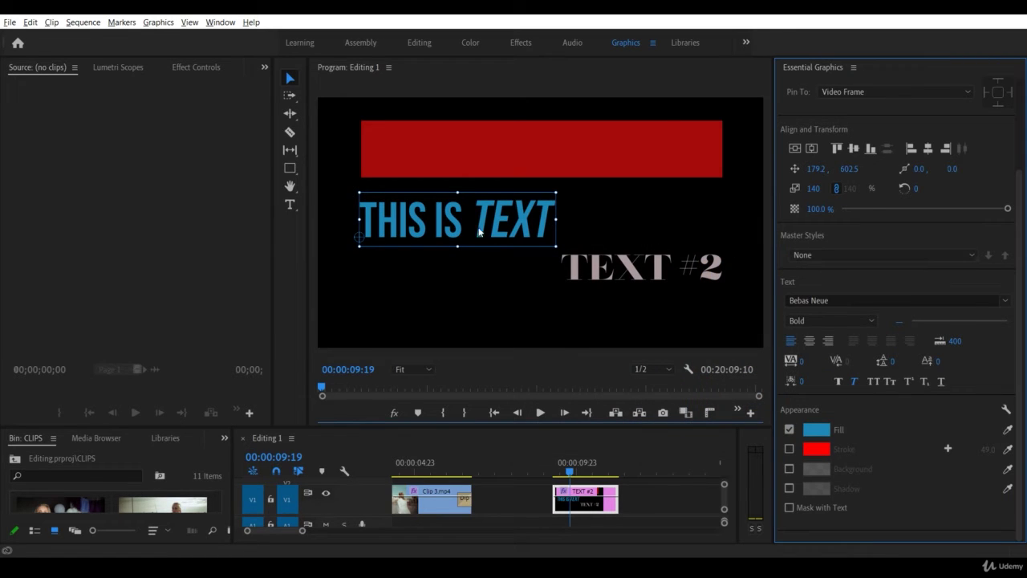
- Move the THIS IS TEXT layer to about 326, 593 and enable its red stroke
left_click_drag(468, 225, 502, 223)
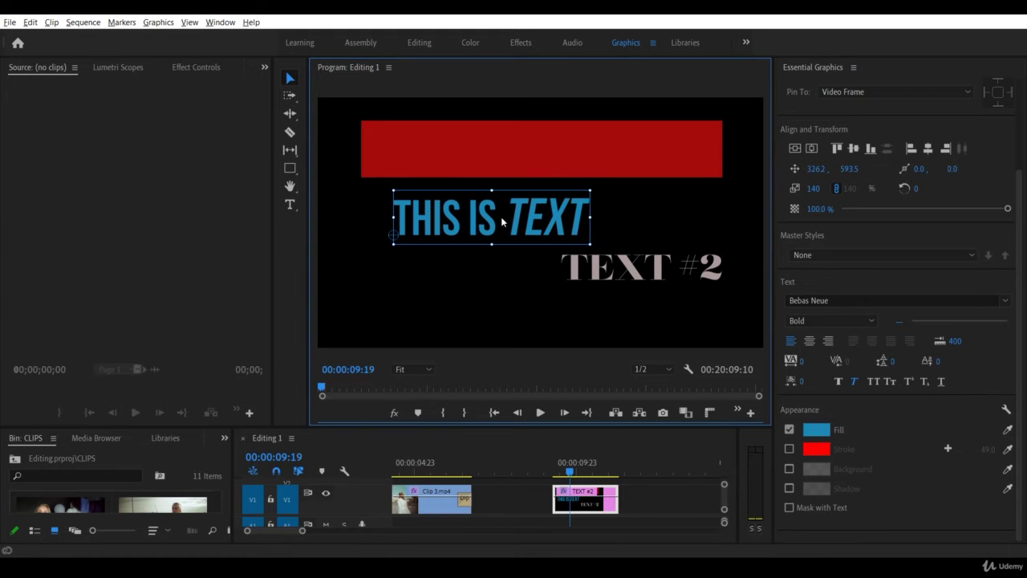
left_click(789, 449)
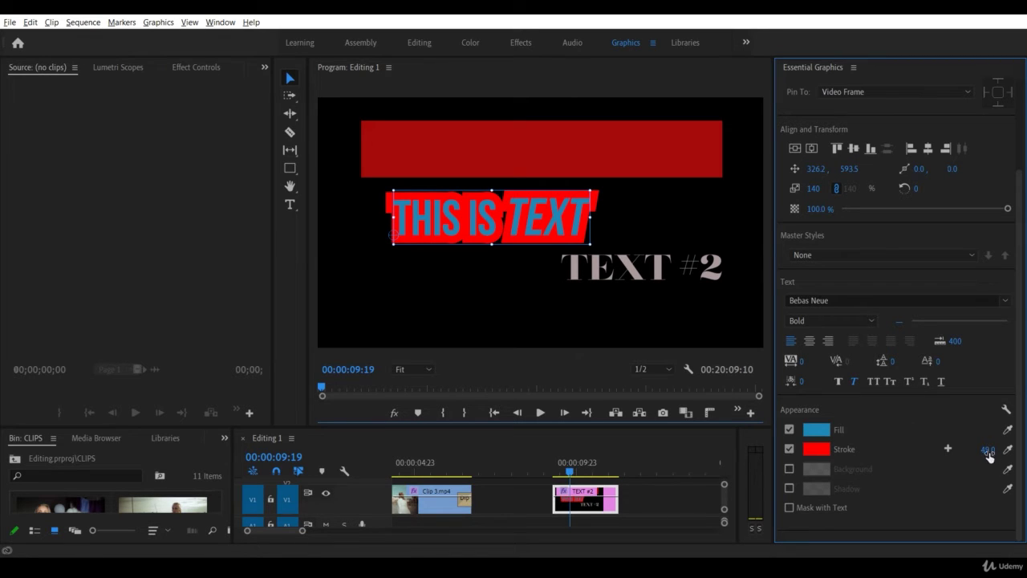
- Set the stroke of the THIS IS TEXT layer to width 9 and change its colour to white
left_click_drag(988, 455, 956, 454)
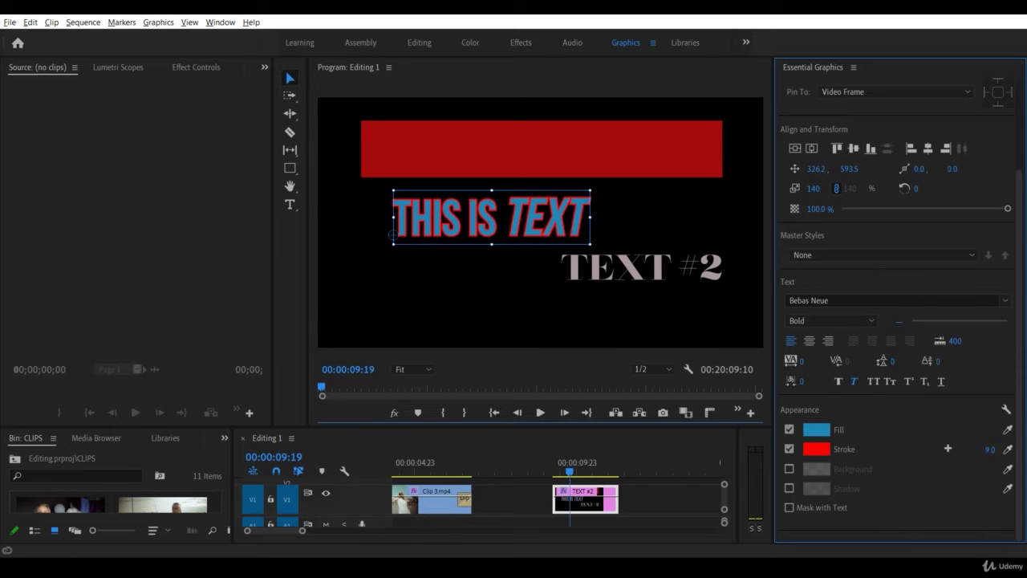
left_click(816, 449)
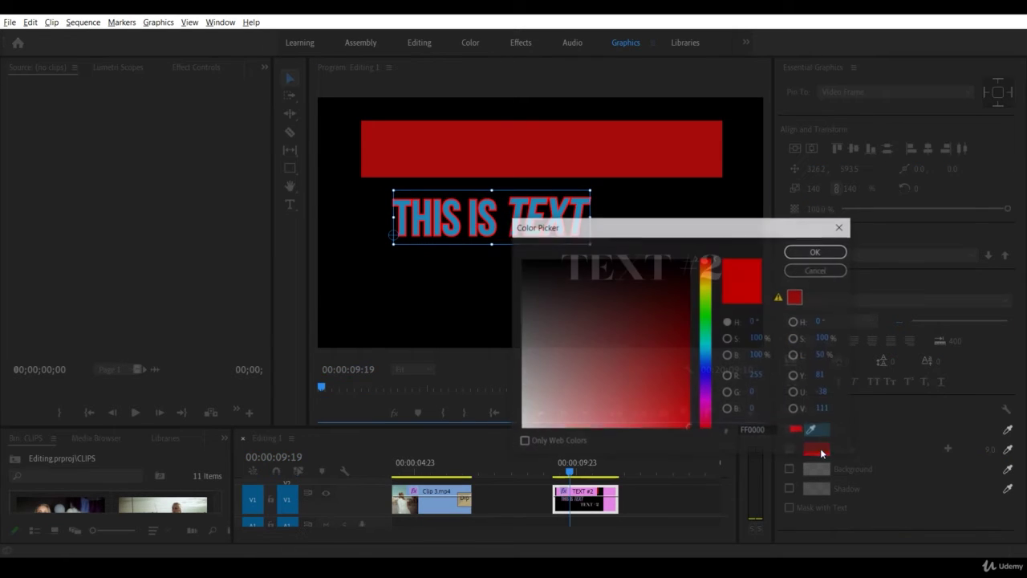
left_click(817, 251)
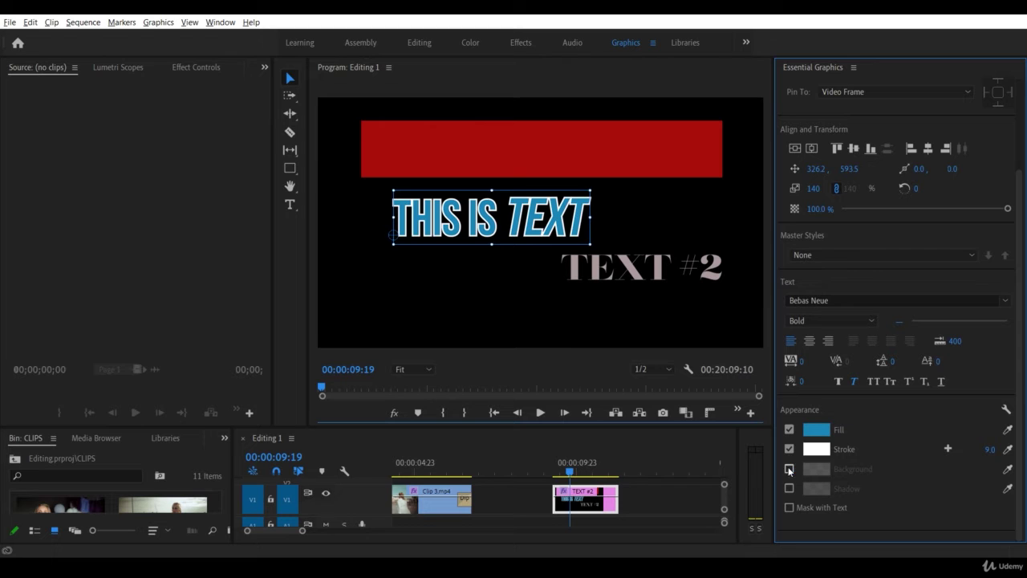
- Add a background to the THIS IS TEXT layer at 100% opacity and size 27, with its colour sampled from the blue text fill
left_click(789, 469)
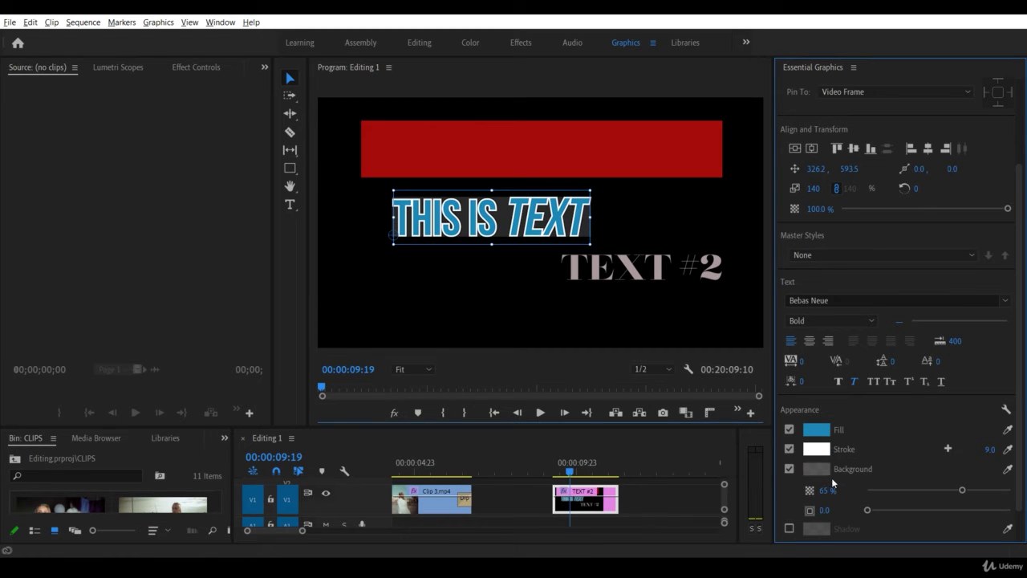
left_click_drag(963, 492, 1021, 498)
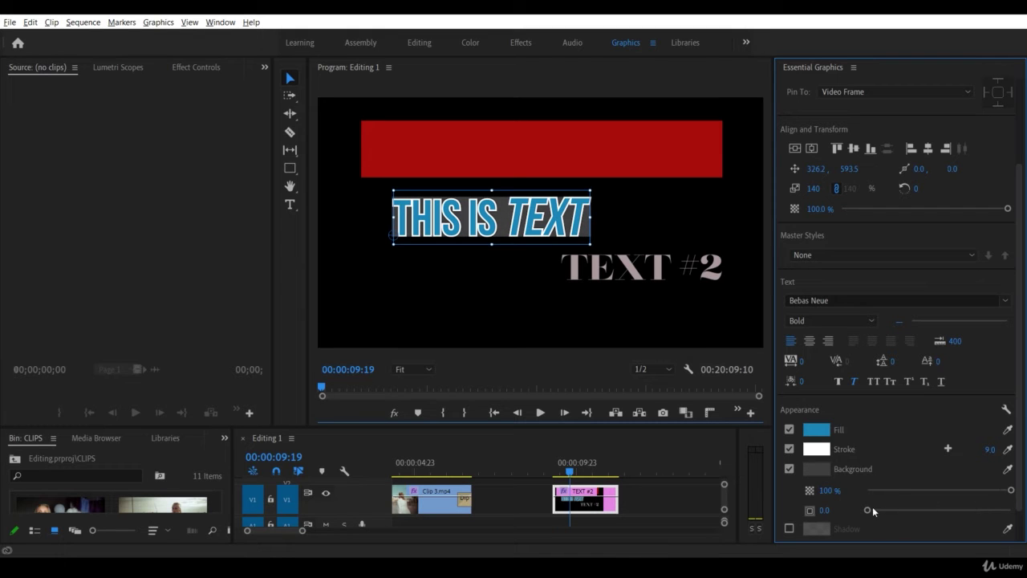
left_click_drag(869, 509, 904, 513)
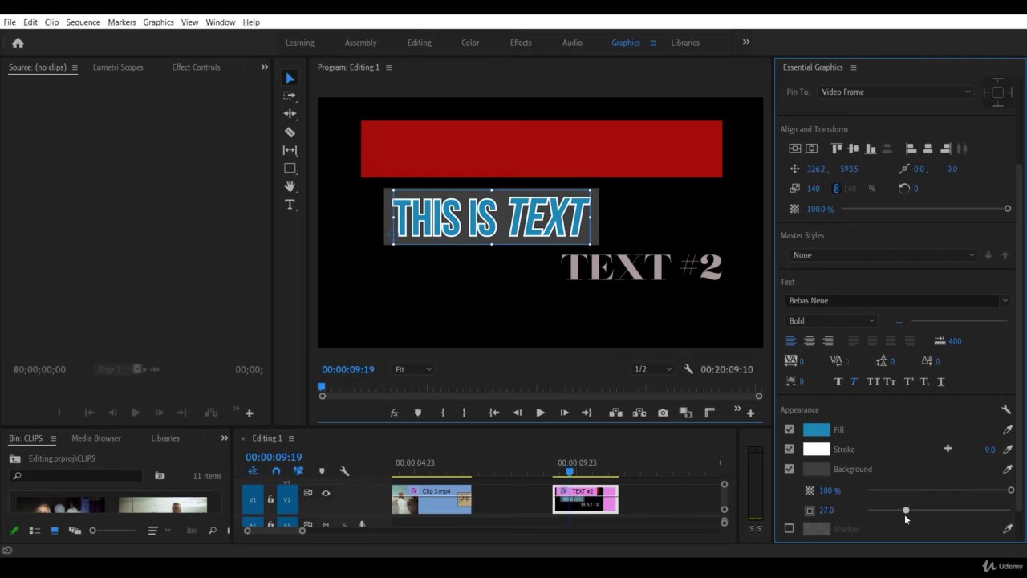
left_click(1008, 470)
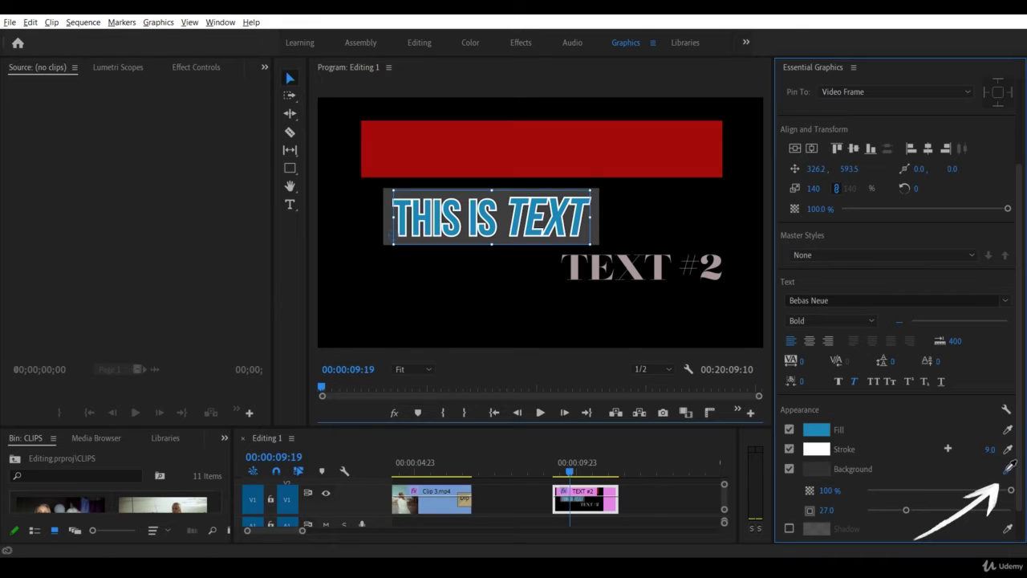
left_click(582, 217)
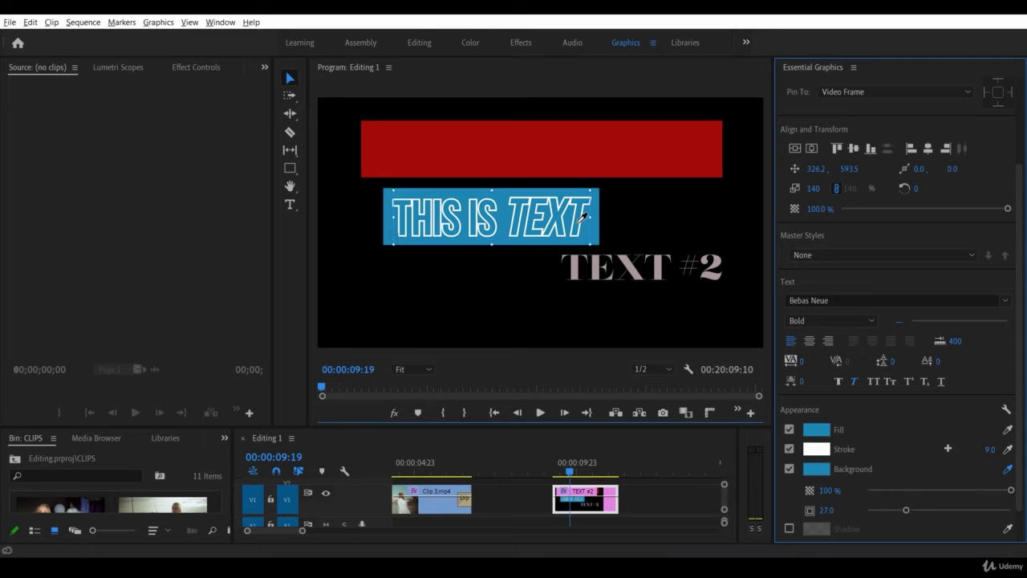
left_click(581, 222)
- Add a black shadow to the THIS IS TEXT layer with 100% opacity, distance about 10 and size 6
left_click(789, 529)
left_click_drag(1019, 421, 1016, 473)
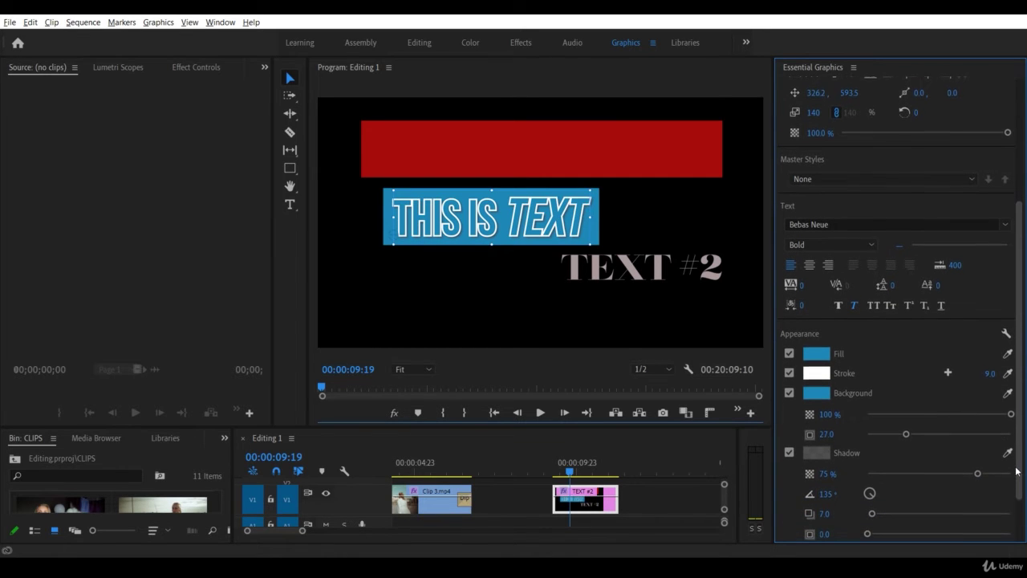
left_click_drag(892, 516, 882, 516)
left_click_drag(978, 473, 982, 473)
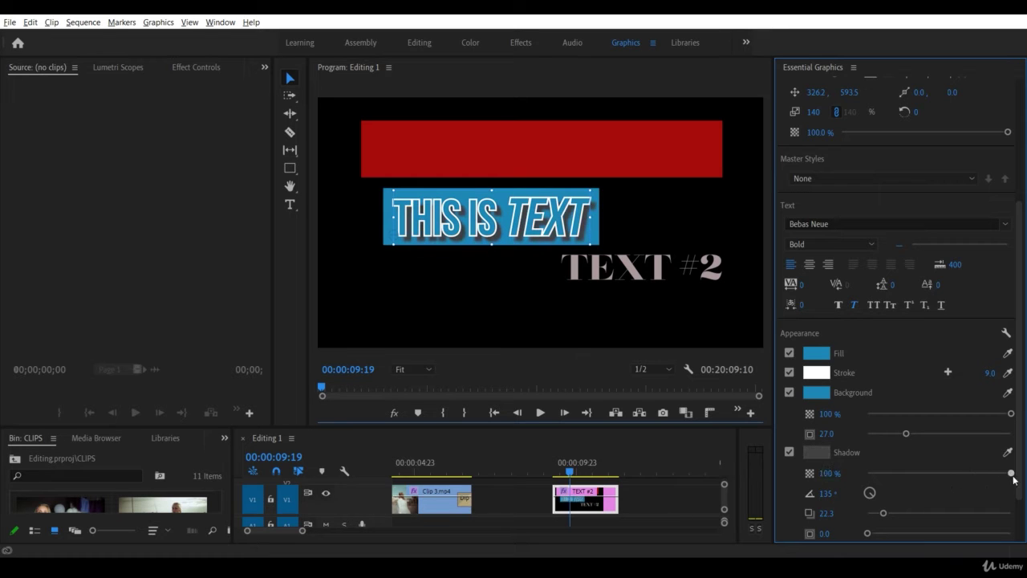
left_click(816, 452)
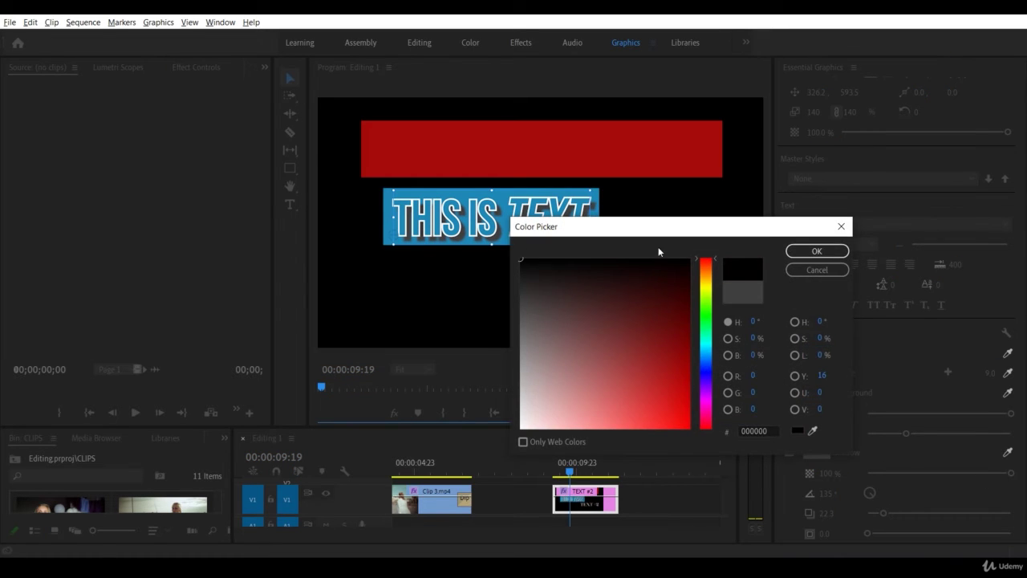
left_click(816, 251)
left_click_drag(868, 535, 875, 516)
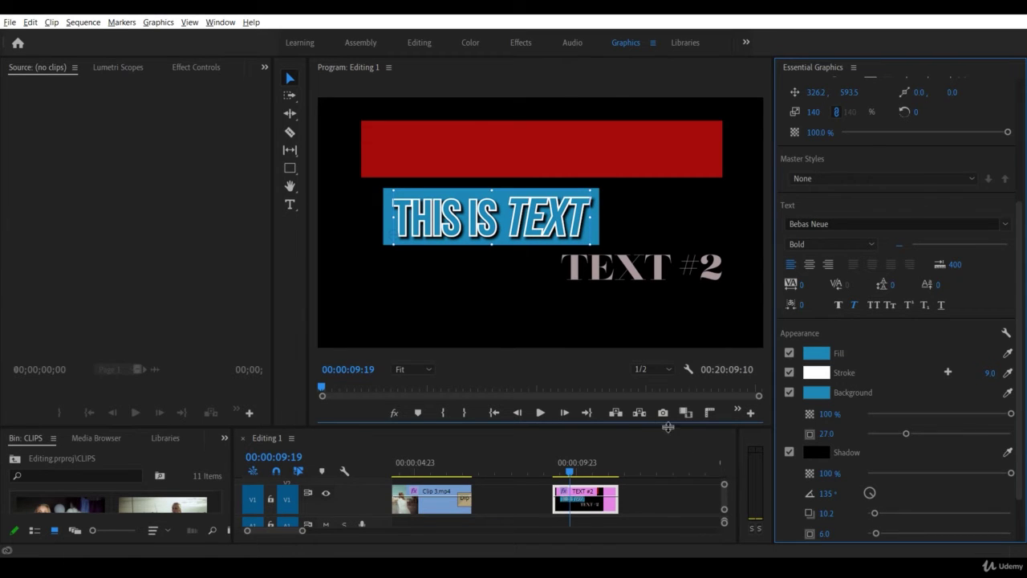
- Enlarge the Program monitor and move the THIS IS TEXT layer to about 304, 634
left_click_drag(667, 427, 667, 459)
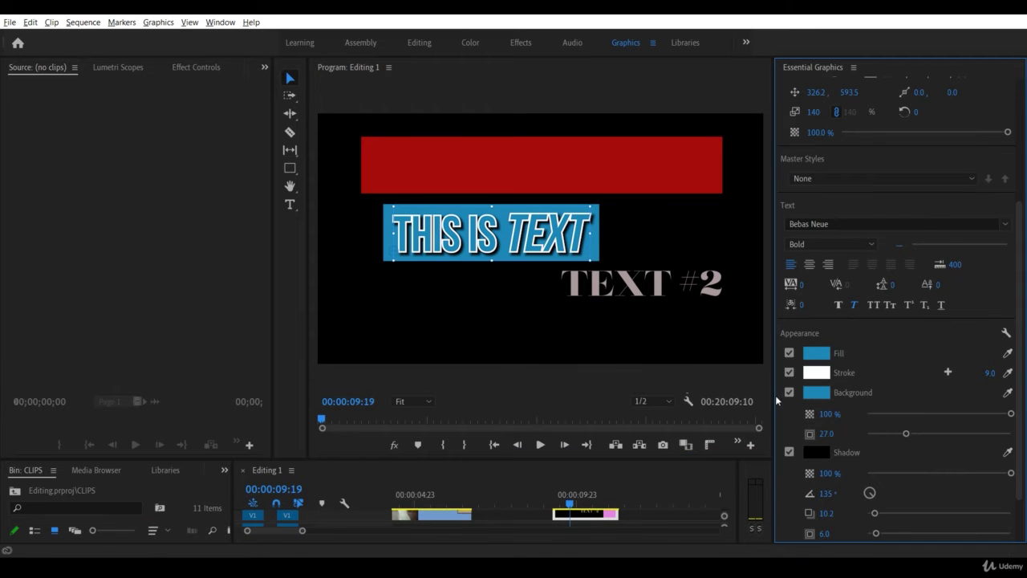
left_click_drag(775, 395, 811, 406)
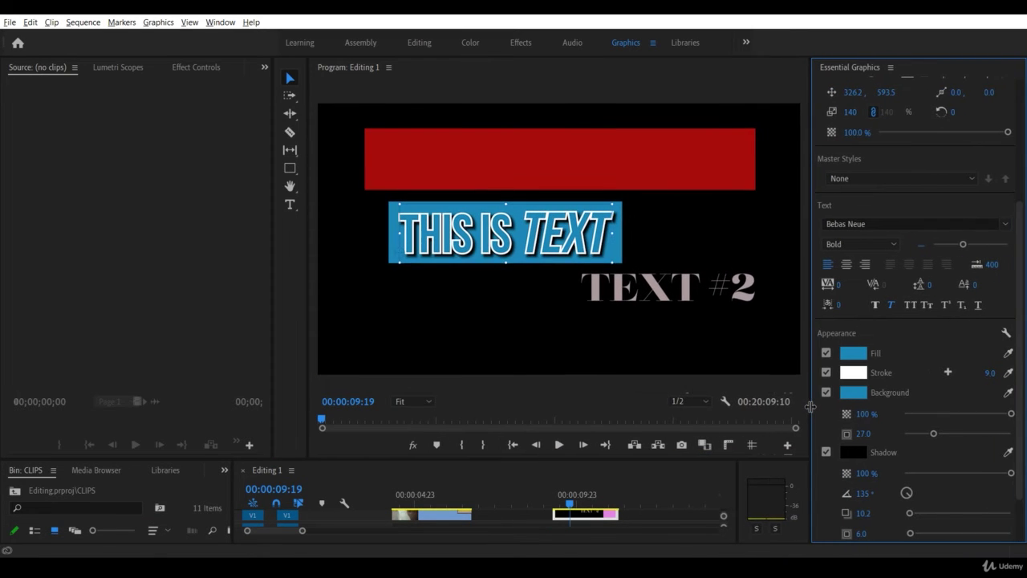
key("ctrl+z")
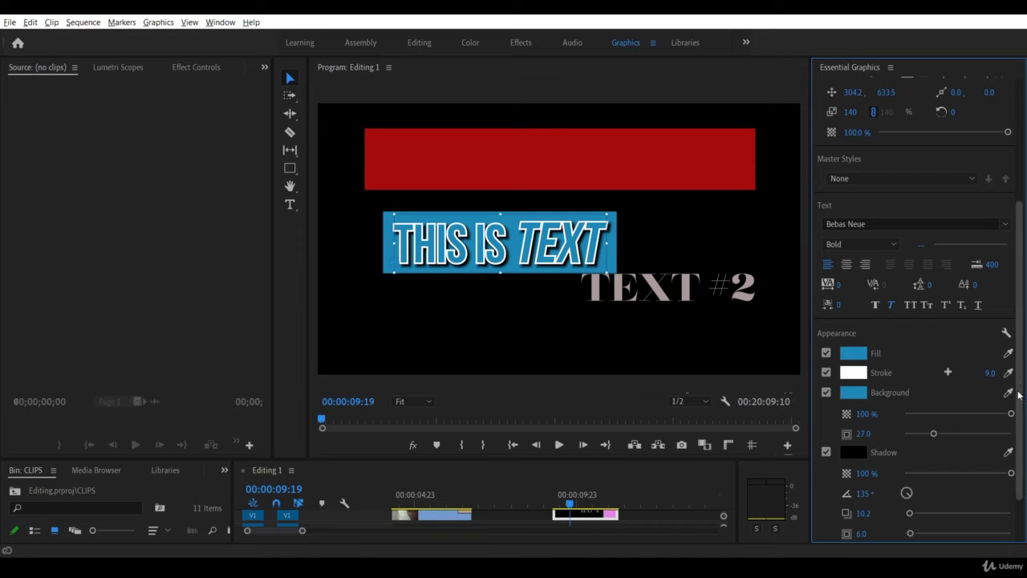
- Hide the TEXT #2 and Shape 01 layers and select the THIS IS TEXT layer
scroll(1017, 393, "up", 5)
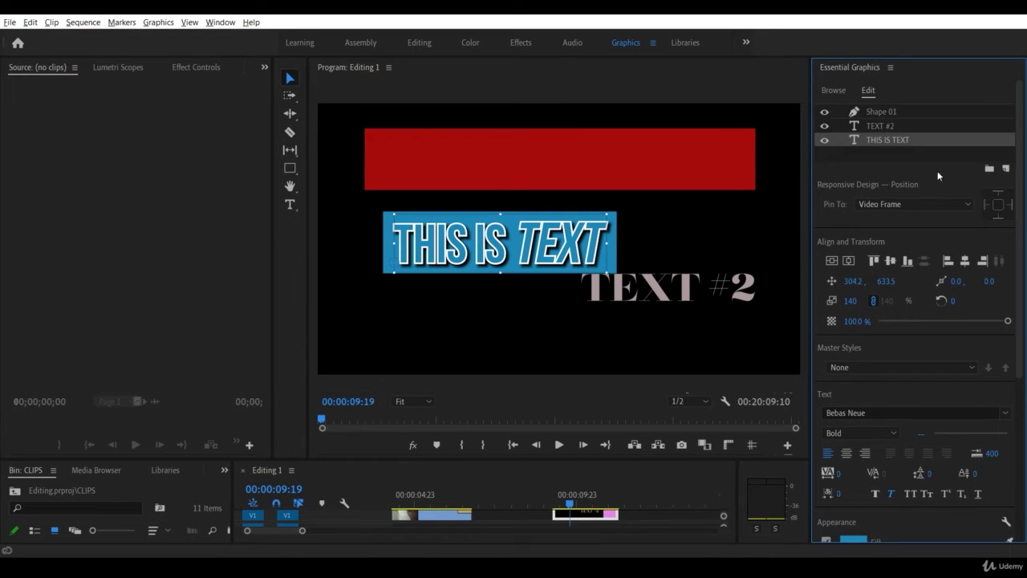
left_click(882, 127)
left_click(890, 112)
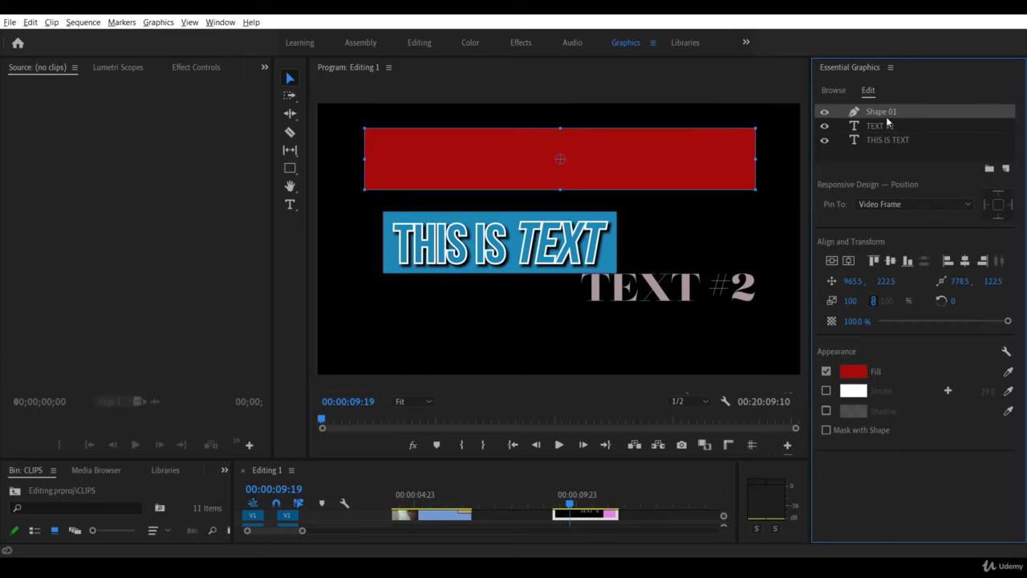
left_click(887, 126)
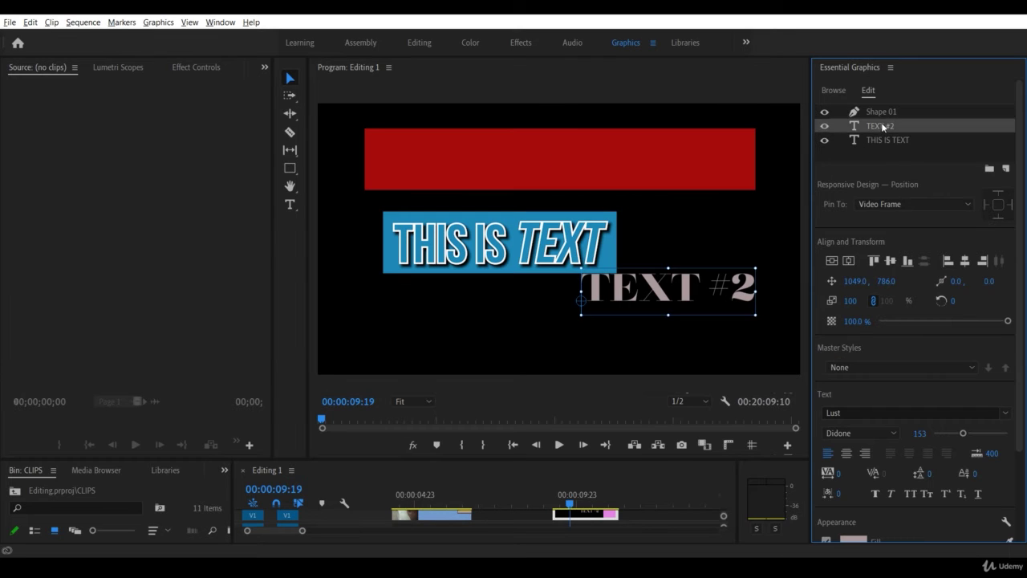
left_click(824, 127)
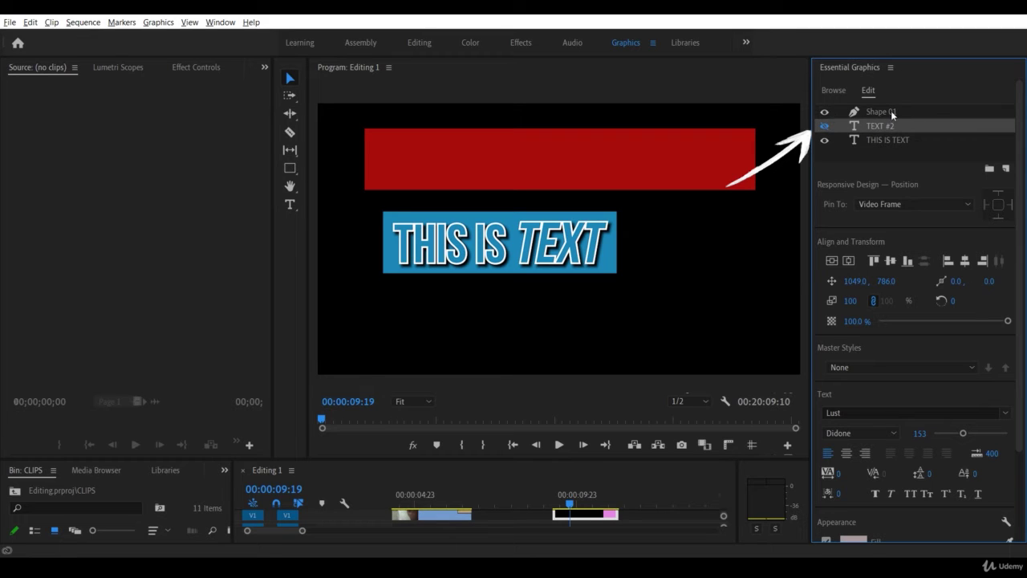
left_click(825, 113)
left_click(874, 140)
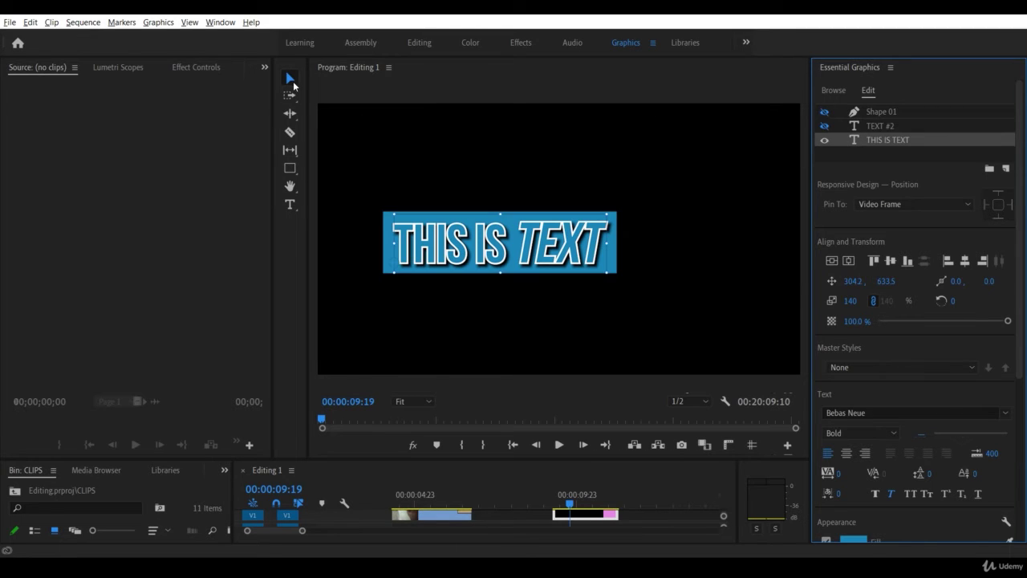
- Snap the THIS IS TEXT layer to the frame centre at about 537, 616 and show the Shape 01 layer again
left_click(290, 85)
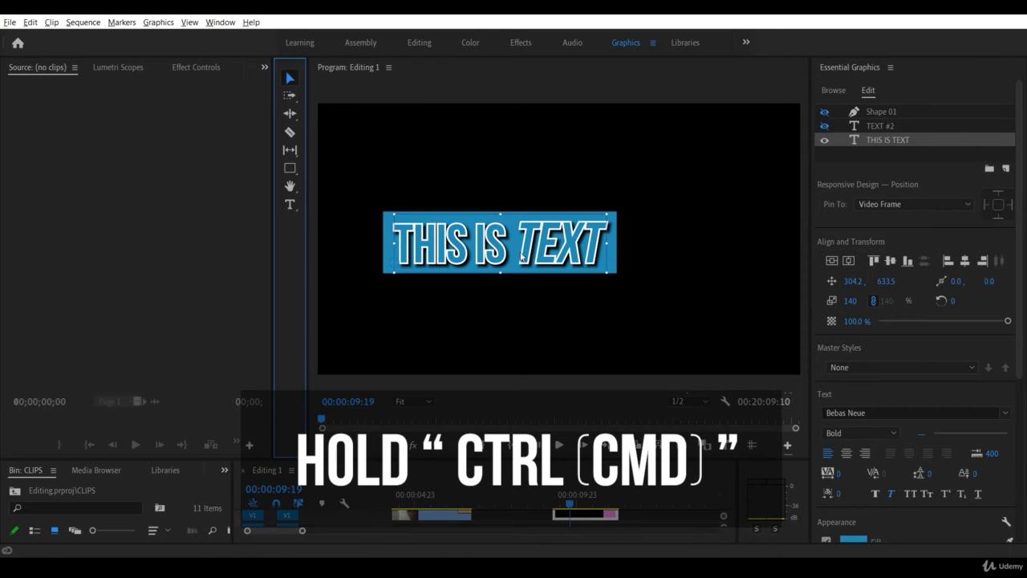
left_click_drag(495, 252, 554, 246)
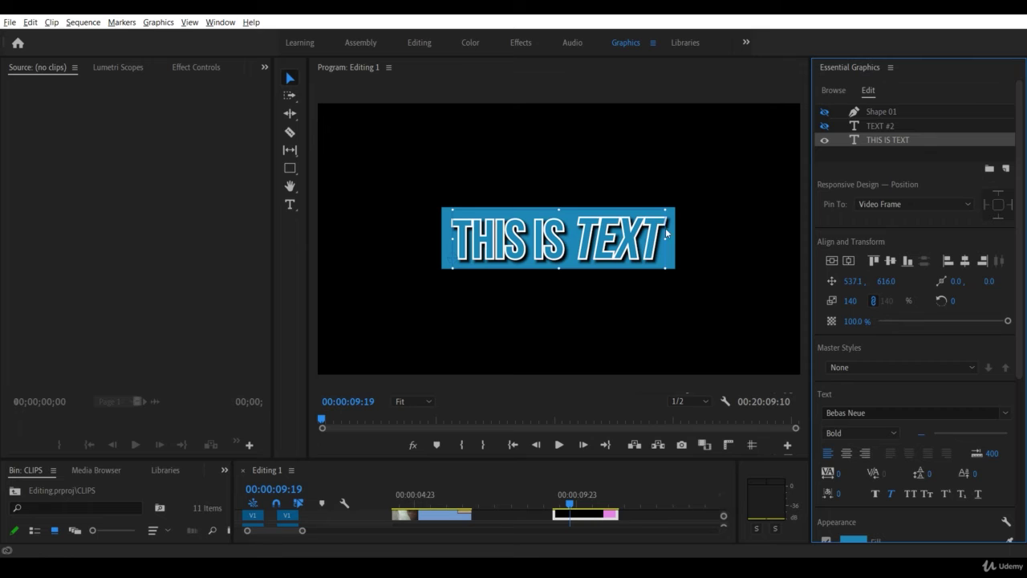
left_click(824, 113)
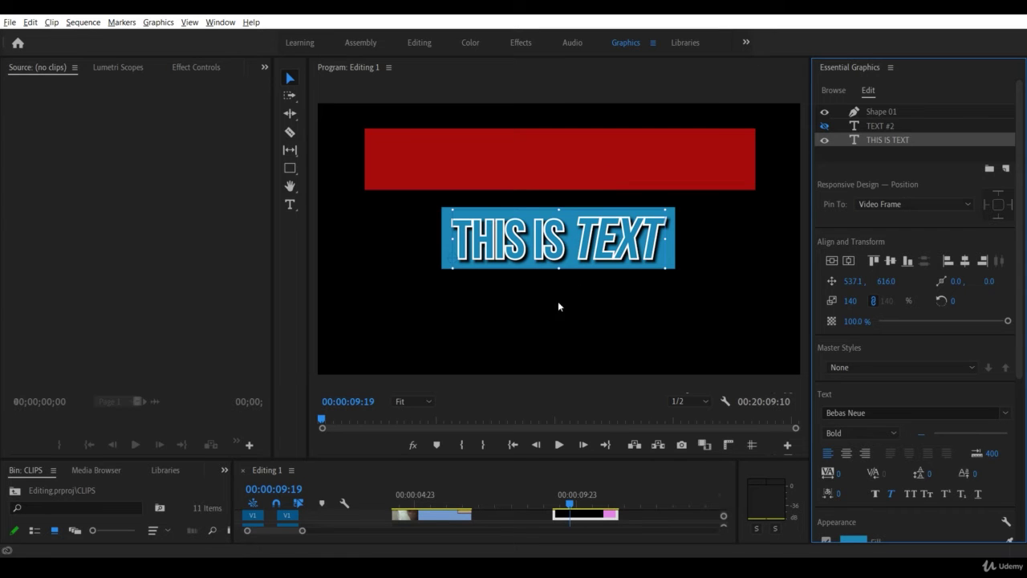
- Enlarge the timeline and move Clip 3.mp4 to track V2, directly above Clip 2.mp4 at the sequence start
left_click_drag(537, 459, 537, 338)
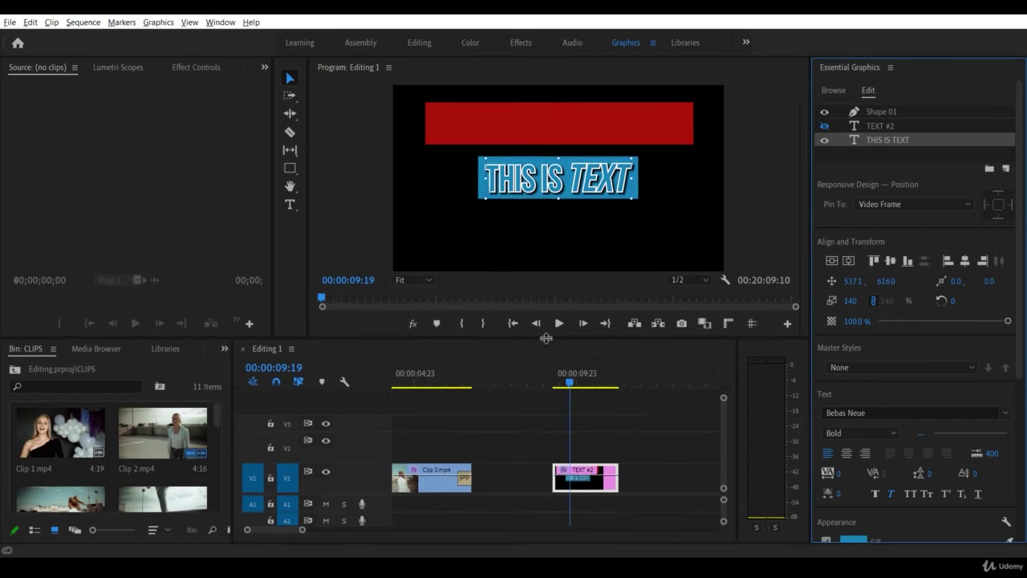
left_click_drag(495, 375, 338, 398)
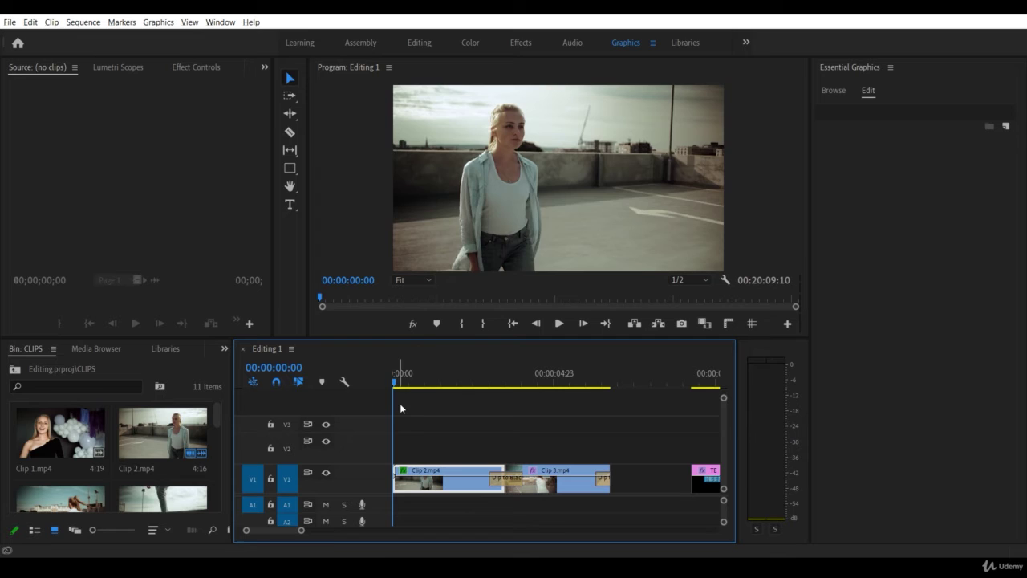
left_click_drag(399, 390, 447, 398)
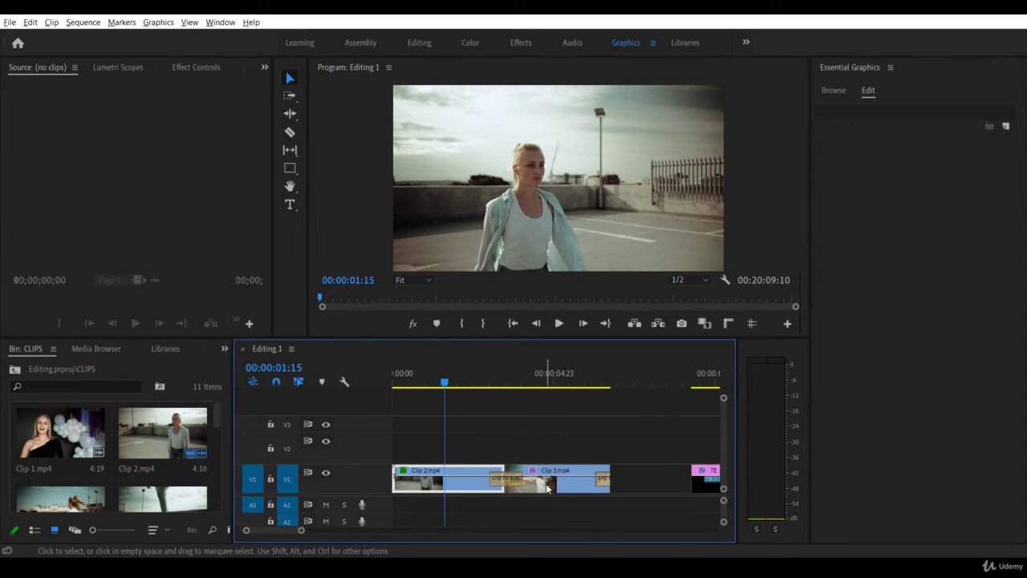
left_click_drag(552, 491, 439, 455)
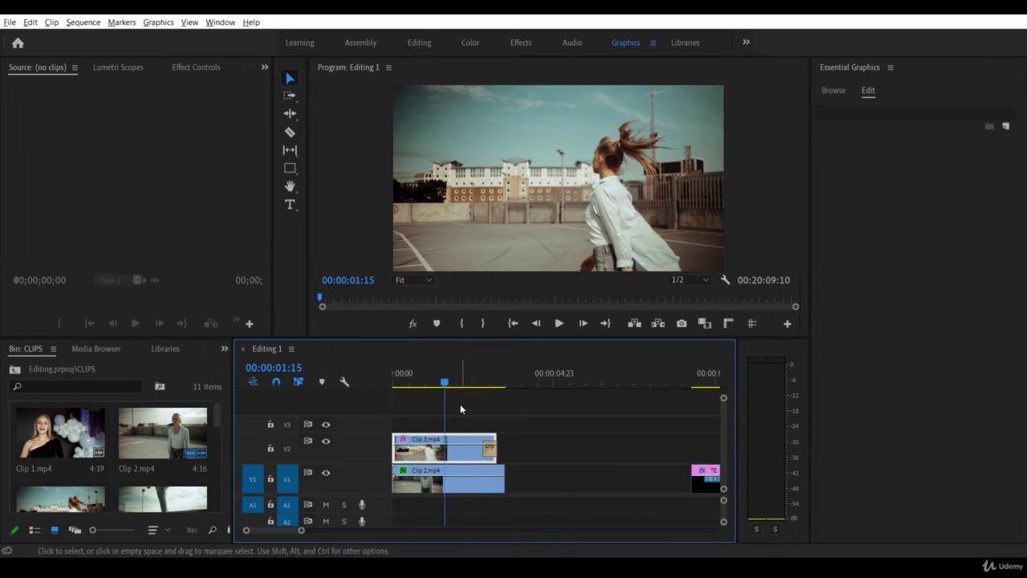
- Move Clip 2.mp4 to track V3 above Clip 3.mp4 and scrub through the overlapping clips
left_click(439, 387)
left_click_drag(439, 389, 441, 414)
left_click_drag(440, 482, 440, 433)
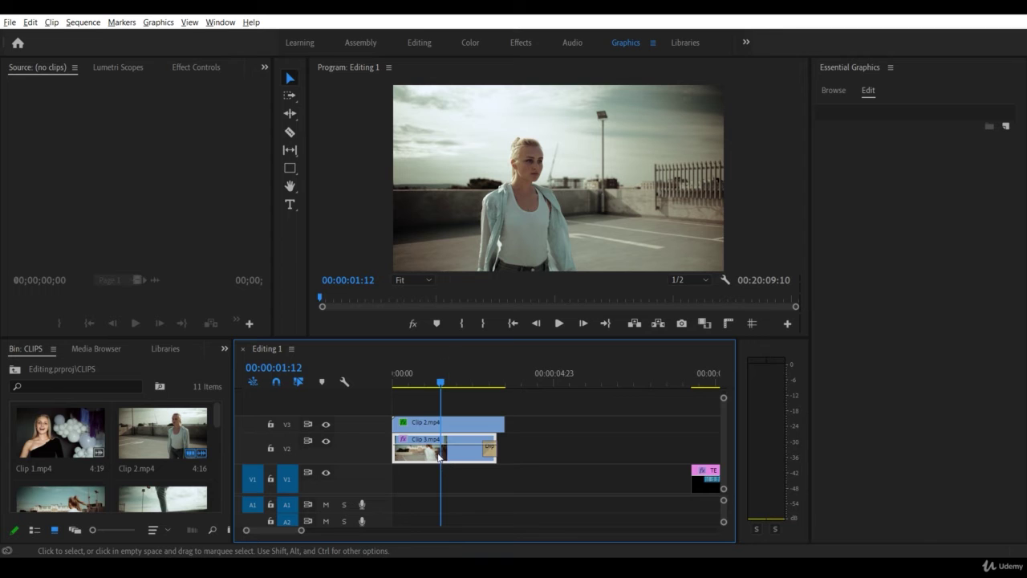
left_click_drag(454, 384, 424, 391)
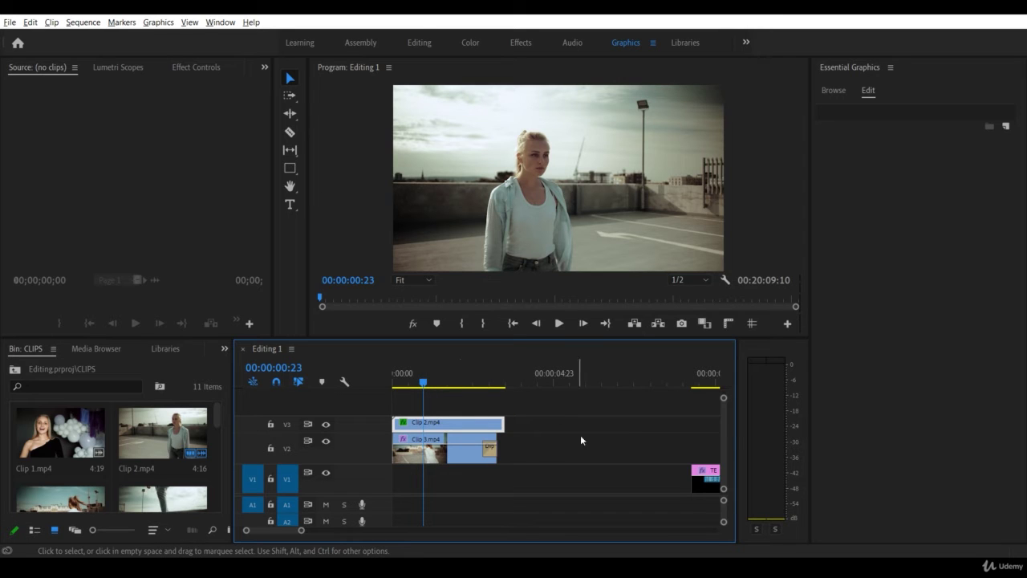
- Move the graphic clip earlier on V1 to around 00:00:04:23 and place its red rectangle over THIS IS TEXT at about 965, 526
left_click_drag(711, 484, 564, 469)
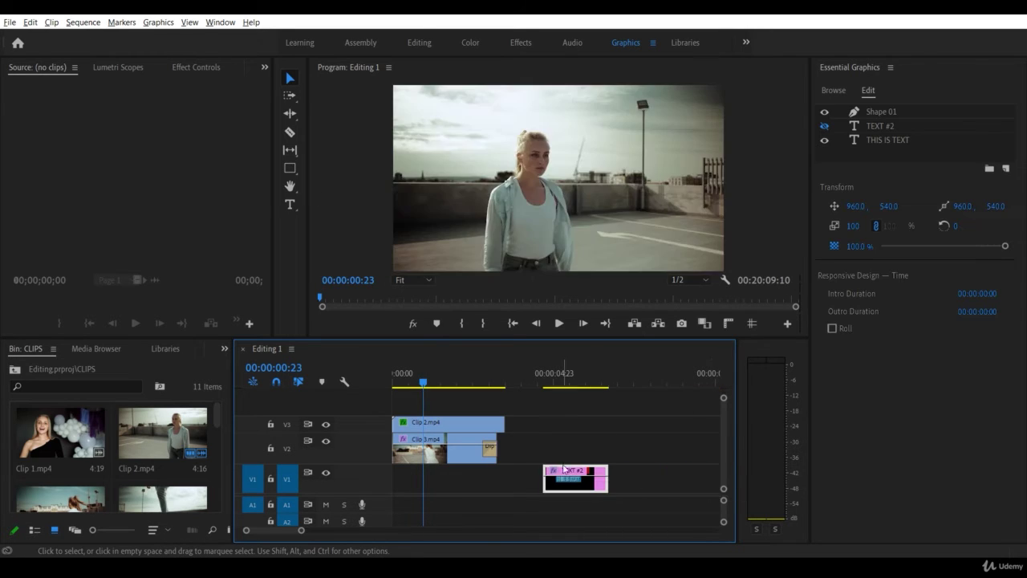
left_click_drag(575, 374, 573, 374)
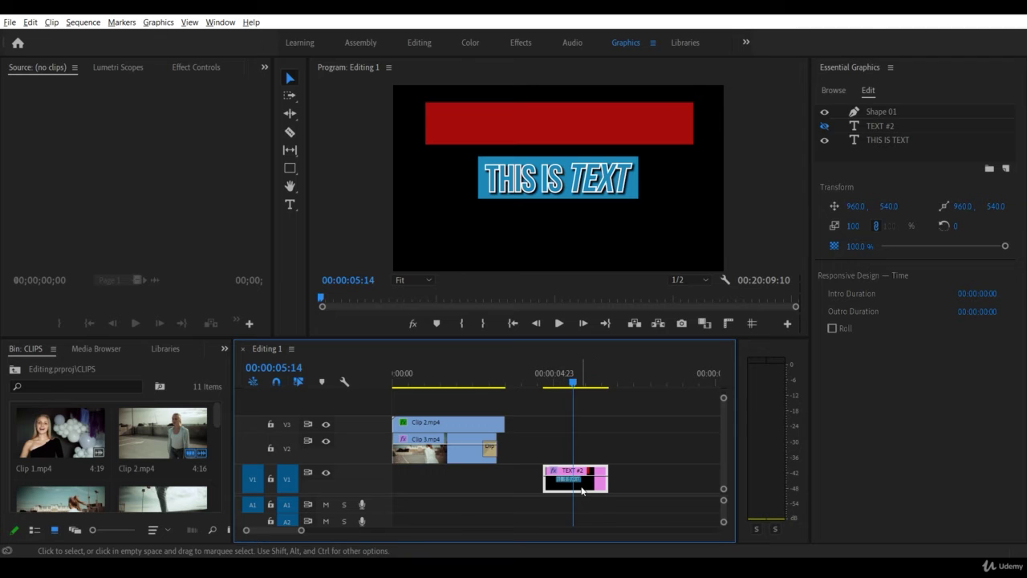
left_click(658, 134)
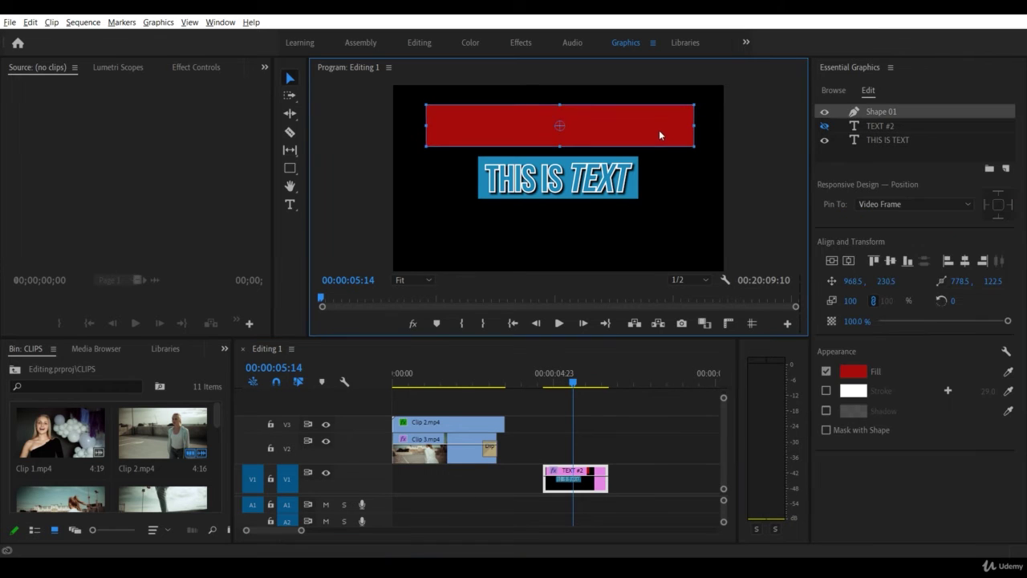
left_click_drag(659, 135, 658, 184)
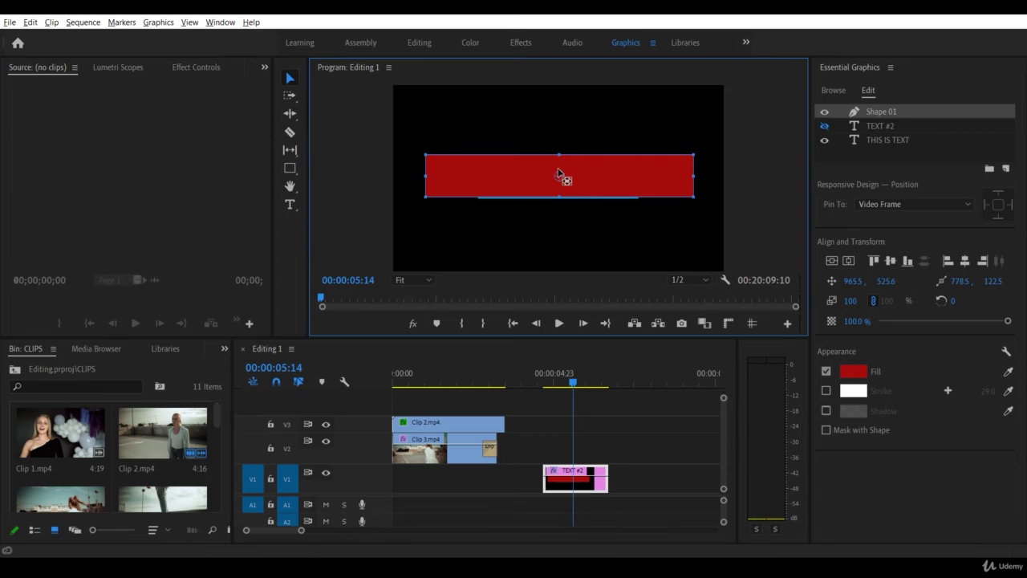
- Move the Shape 01 layer beneath THIS IS TEXT so the red rectangle sits behind the text
left_click(899, 153)
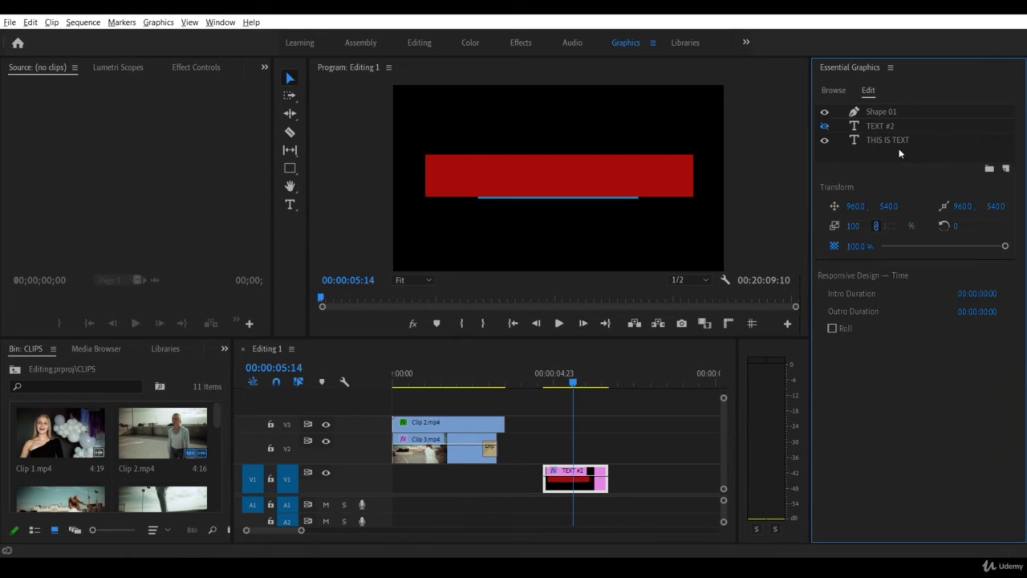
left_click(882, 115)
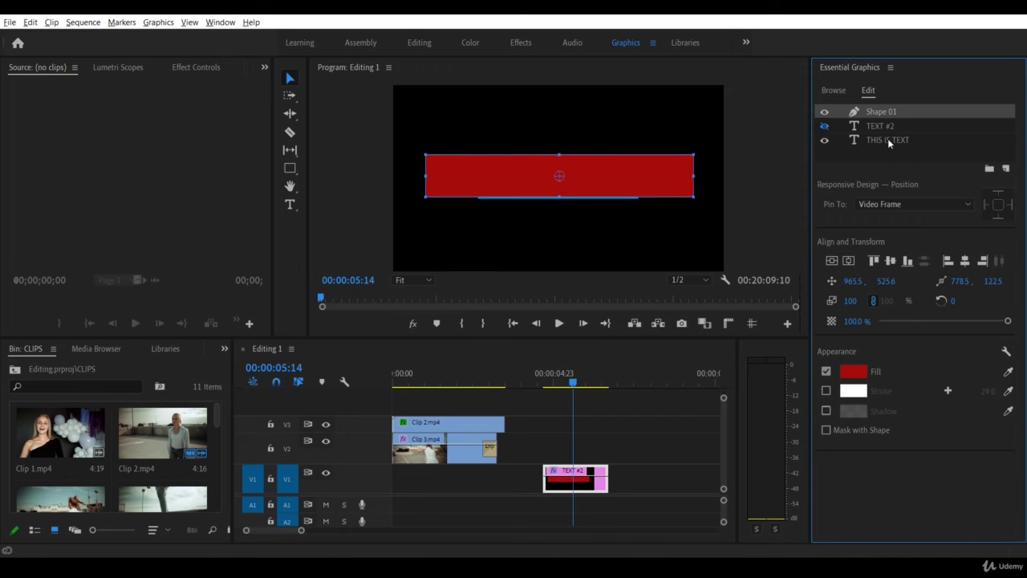
left_click(880, 141)
left_click(891, 114)
left_click_drag(885, 115, 888, 142)
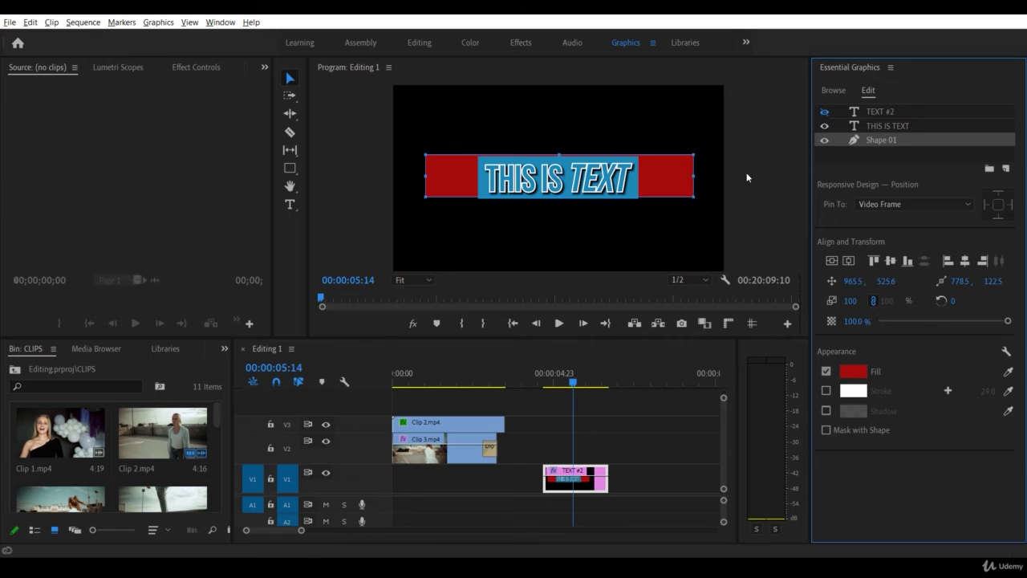
- Delete the Shape 01 and TEXT #2 layers from the graphic, keeping only THIS IS TEXT
left_click(879, 143)
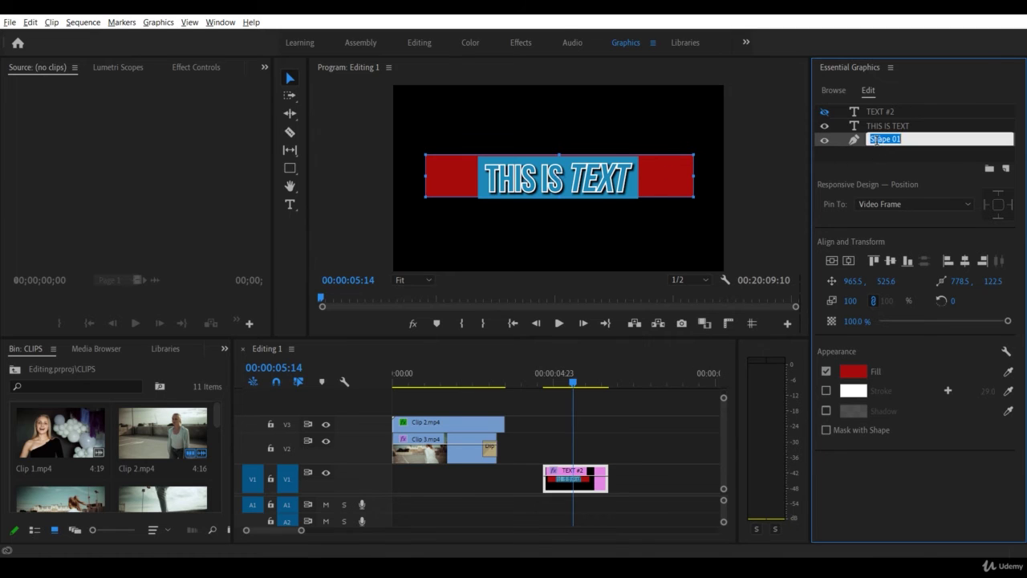
left_click(880, 143)
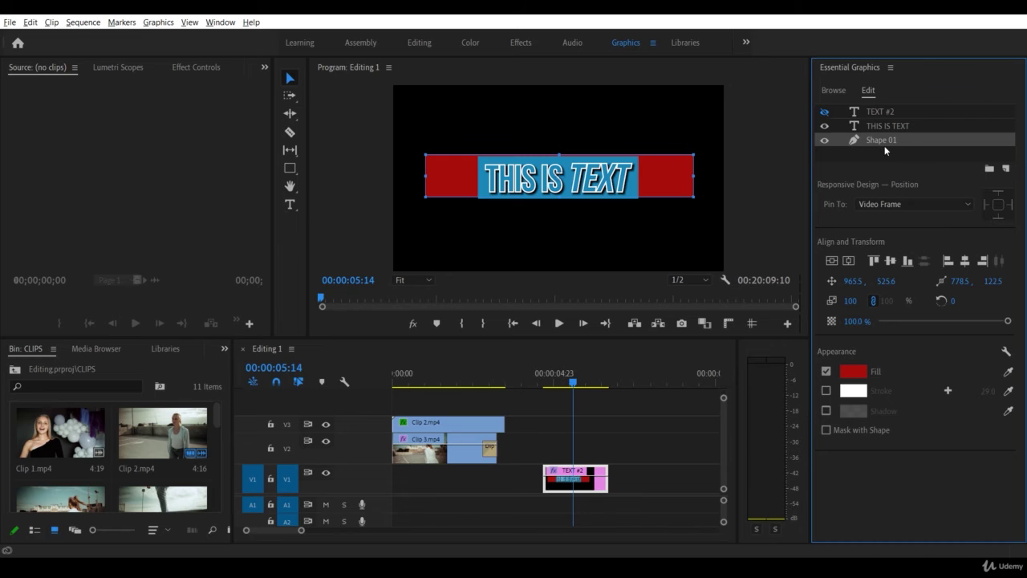
key("Delete")
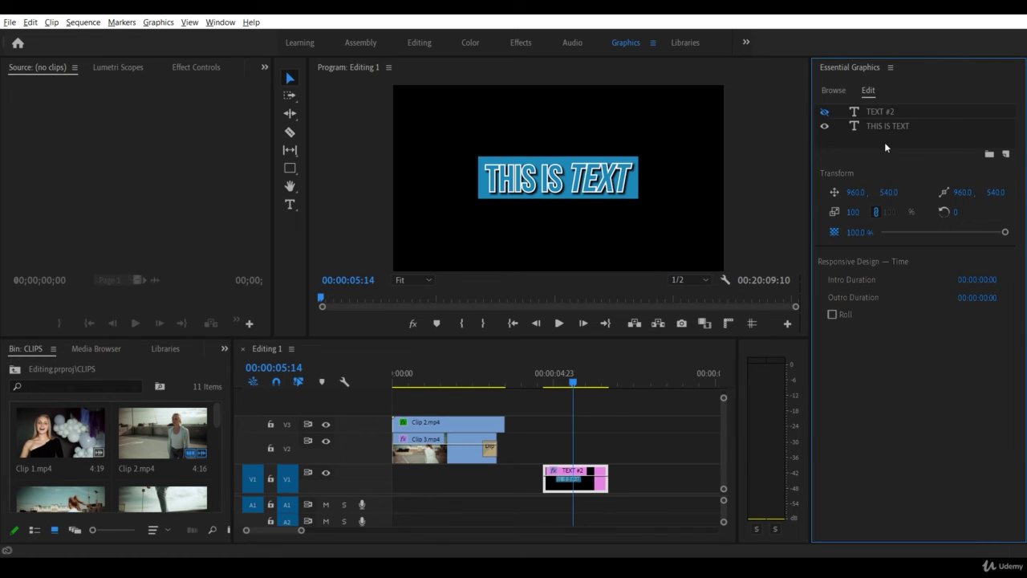
left_click(881, 112)
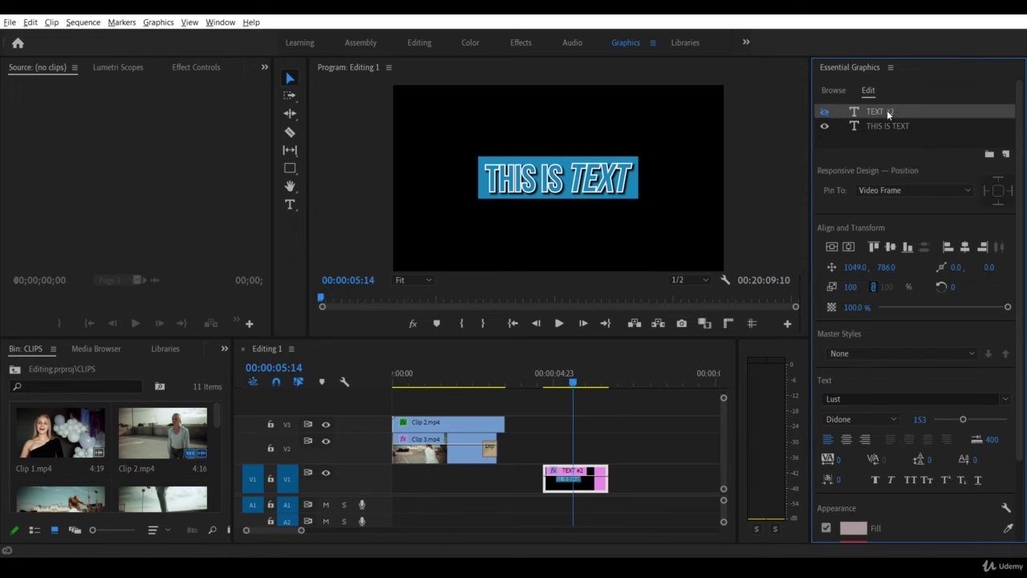
left_click(824, 112)
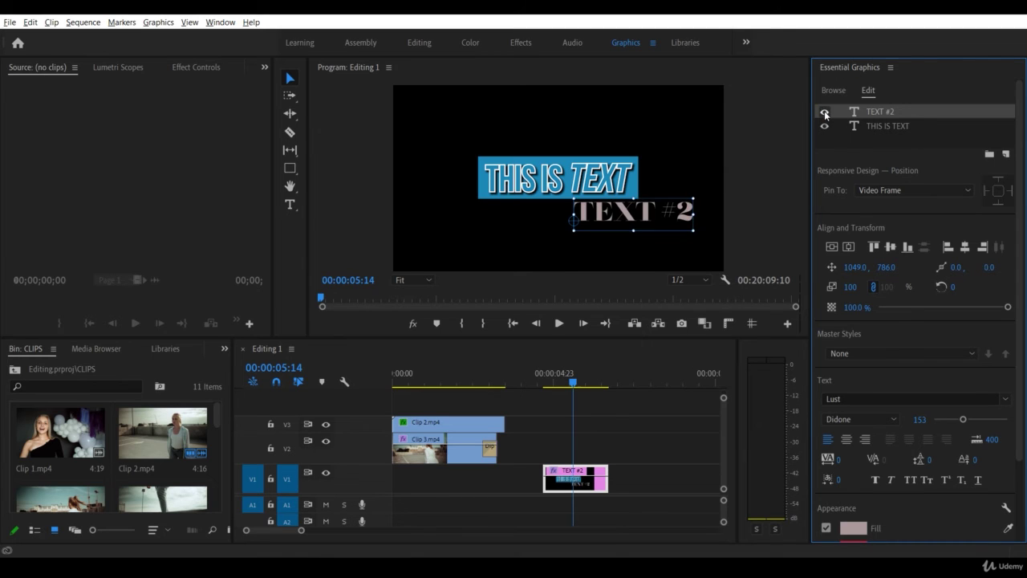
left_click(824, 113)
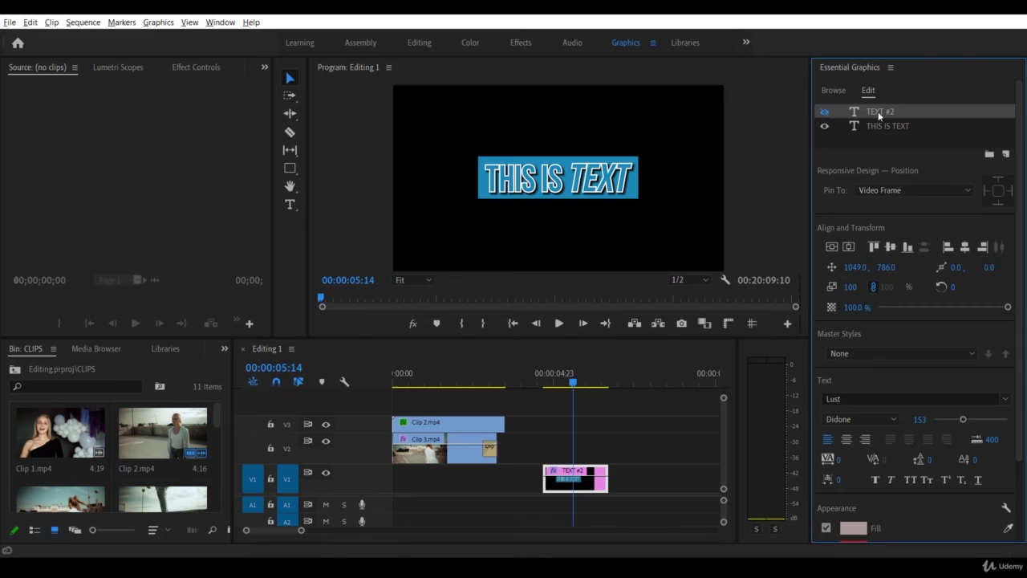
key("Delete")
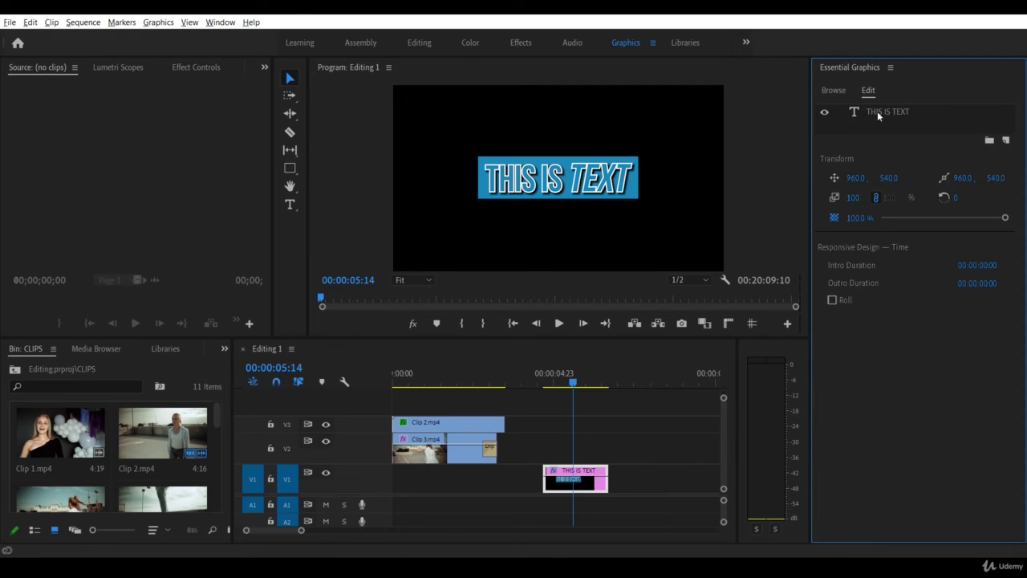
- Draw a wide ellipse over THIS IS TEXT at about 977, 559 with the Ellipse tool and fill it light grey D7D7D7
left_click(285, 252)
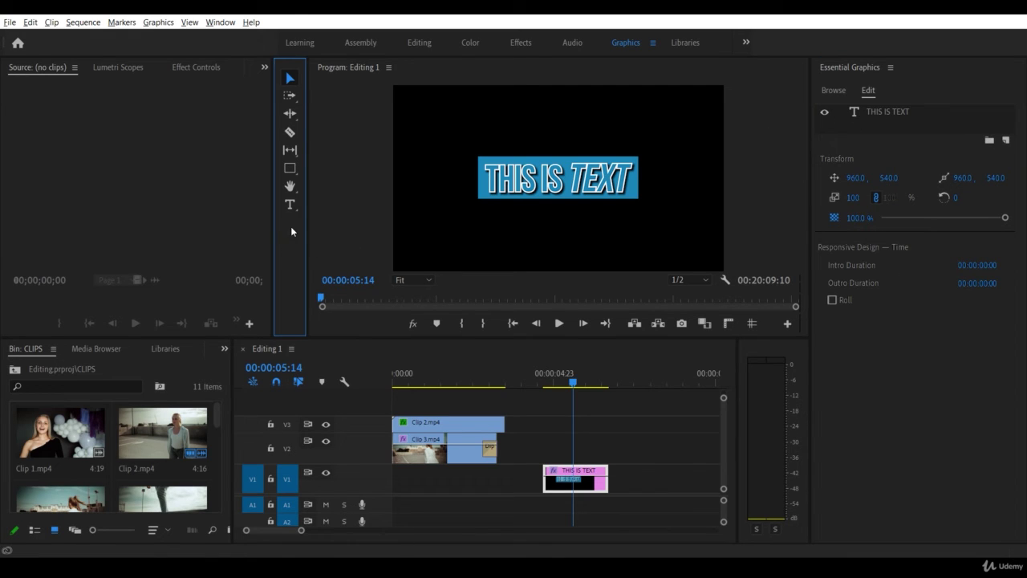
left_click(291, 171)
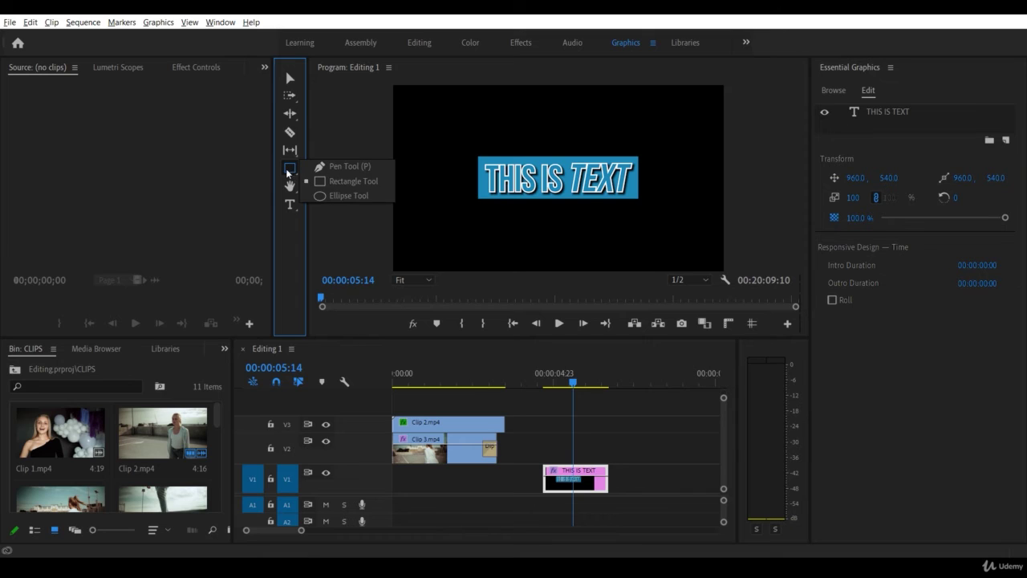
left_click(363, 197)
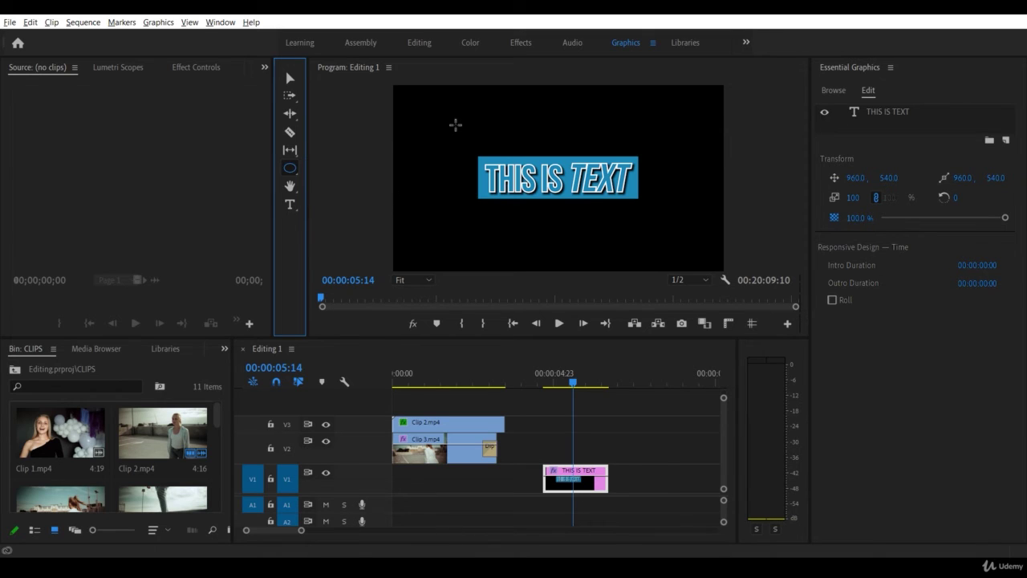
left_click_drag(443, 126, 680, 236)
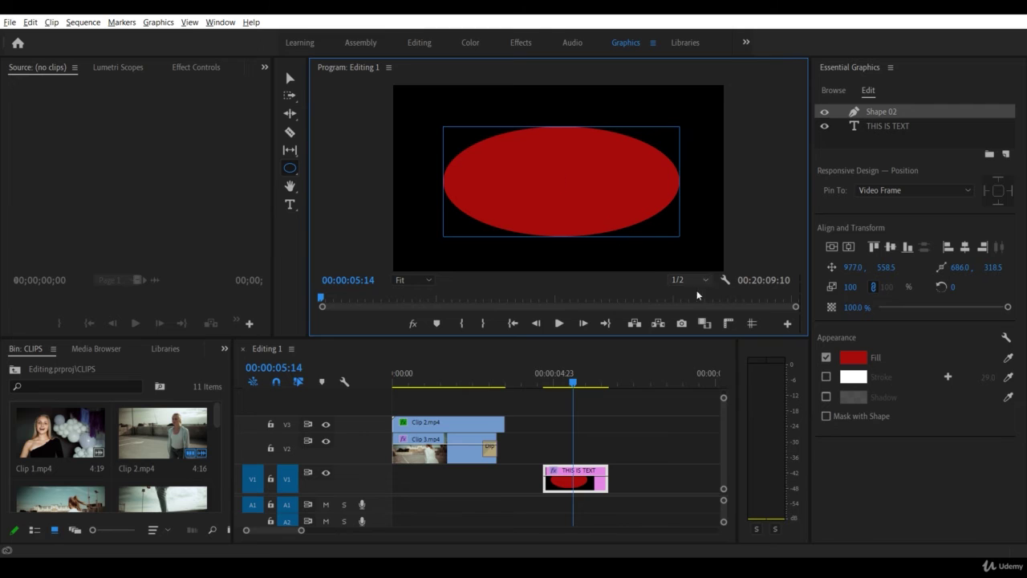
left_click(853, 358)
left_click_drag(566, 303, 385, 396)
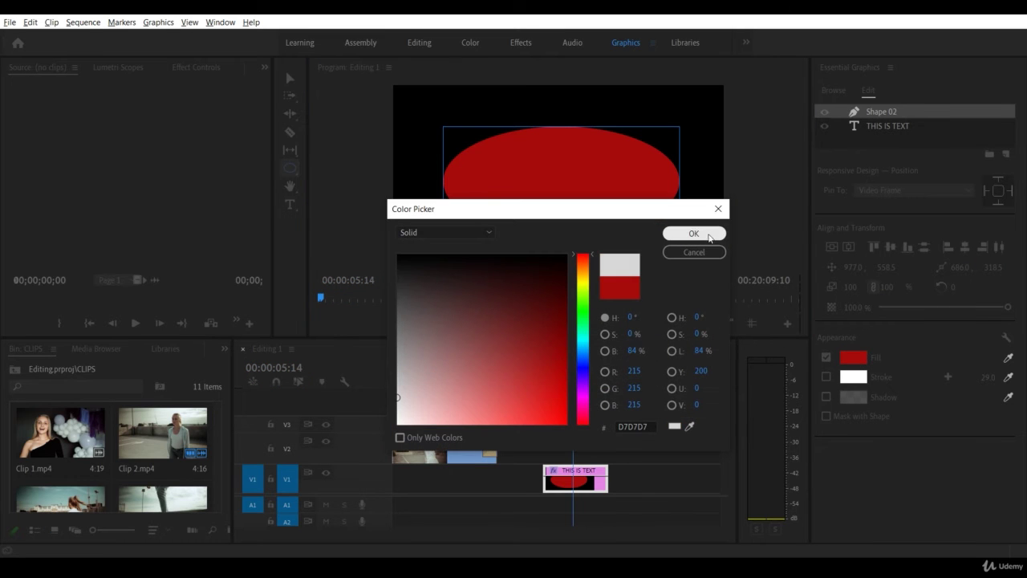
left_click(694, 233)
- Enable a stroke on the ellipse and colour it dark red
left_click(826, 376)
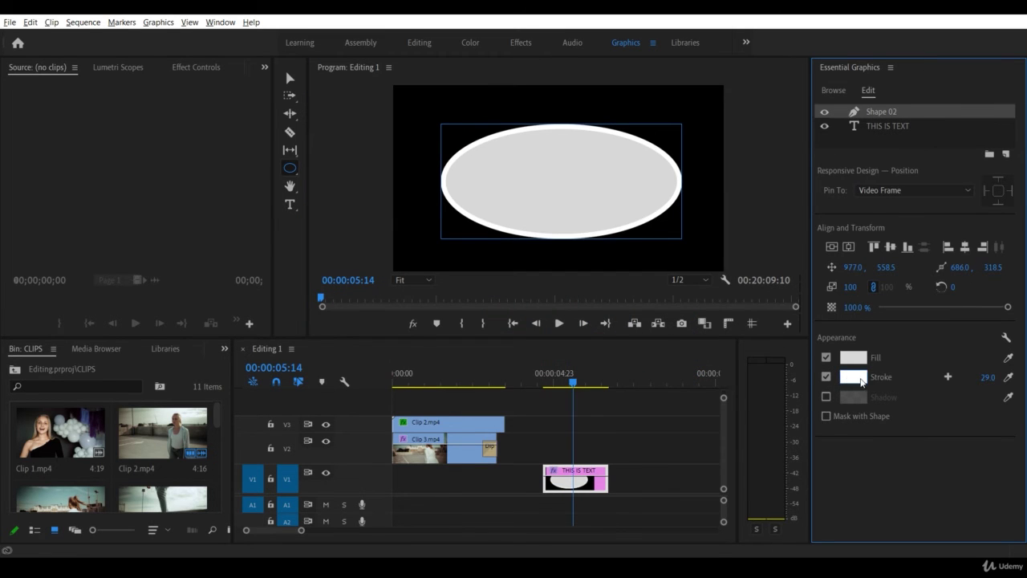
left_click(853, 377)
left_click_drag(591, 284, 667, 311)
left_click(817, 251)
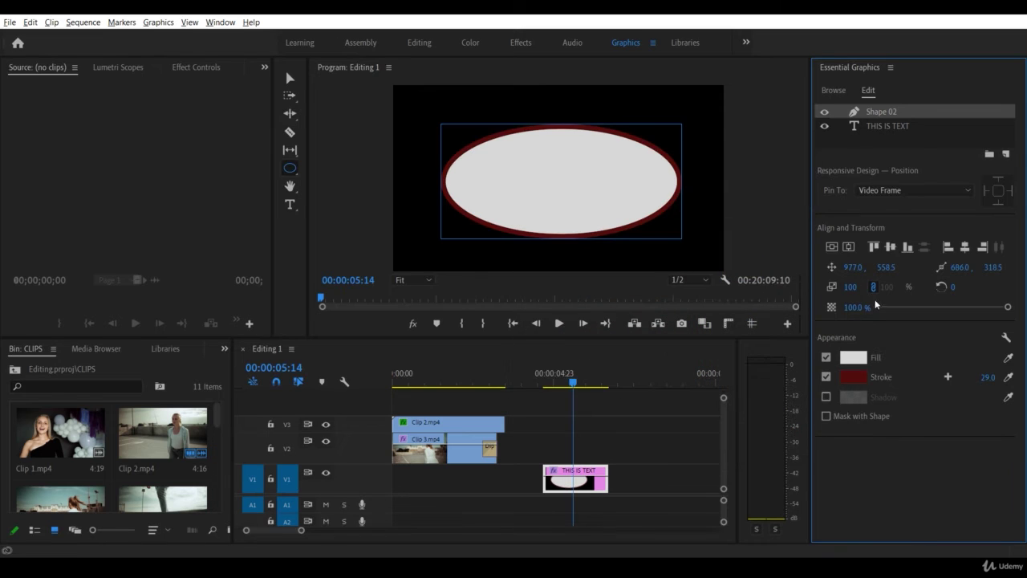
- Add a near-white shadow to the ellipse with distance 67.5, size 98.8 and blur 250
left_click(825, 396)
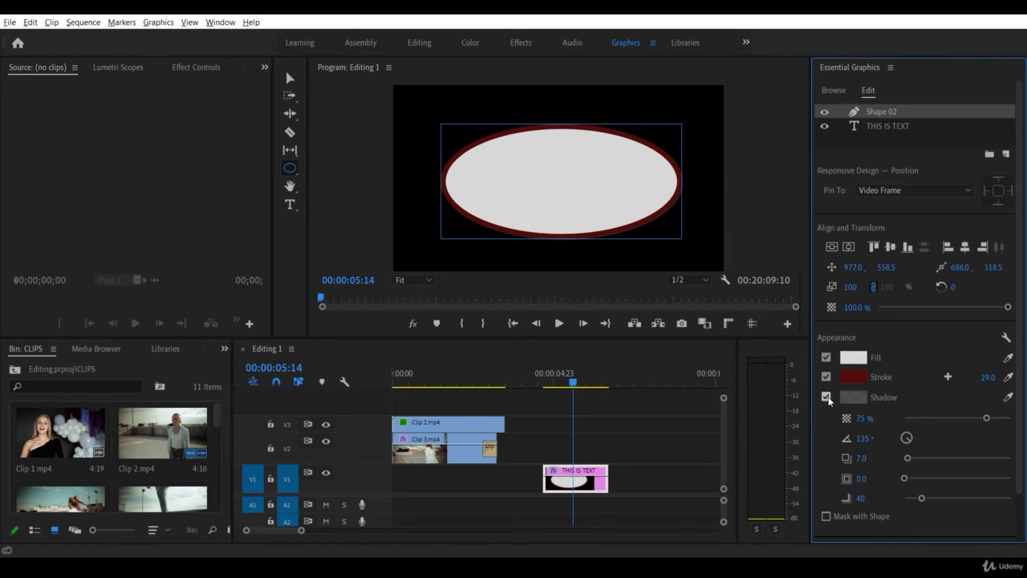
left_click(853, 396)
left_click(523, 260)
left_click(816, 251)
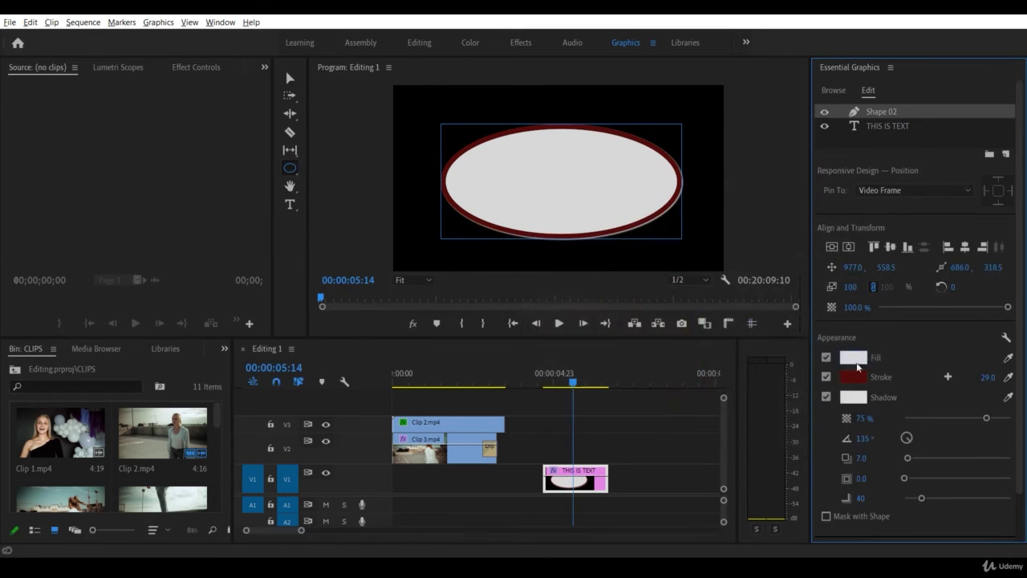
left_click_drag(908, 458, 1010, 478)
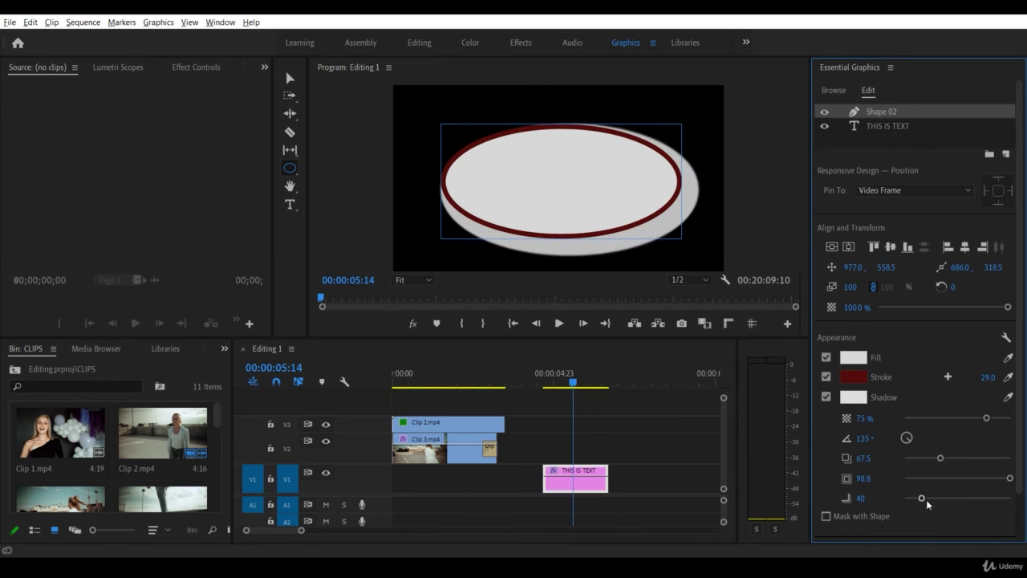
left_click_drag(921, 498, 1012, 498)
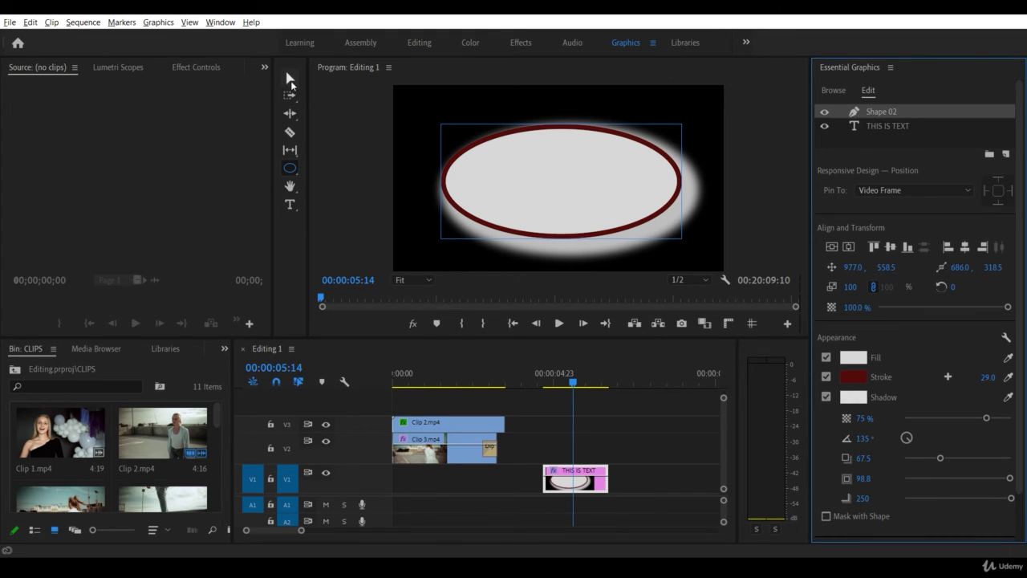
- Reposition the ellipse and shrink it into a rounder shape covering the start of THIS IS TEXT, at about 1145, 361
left_click(290, 78)
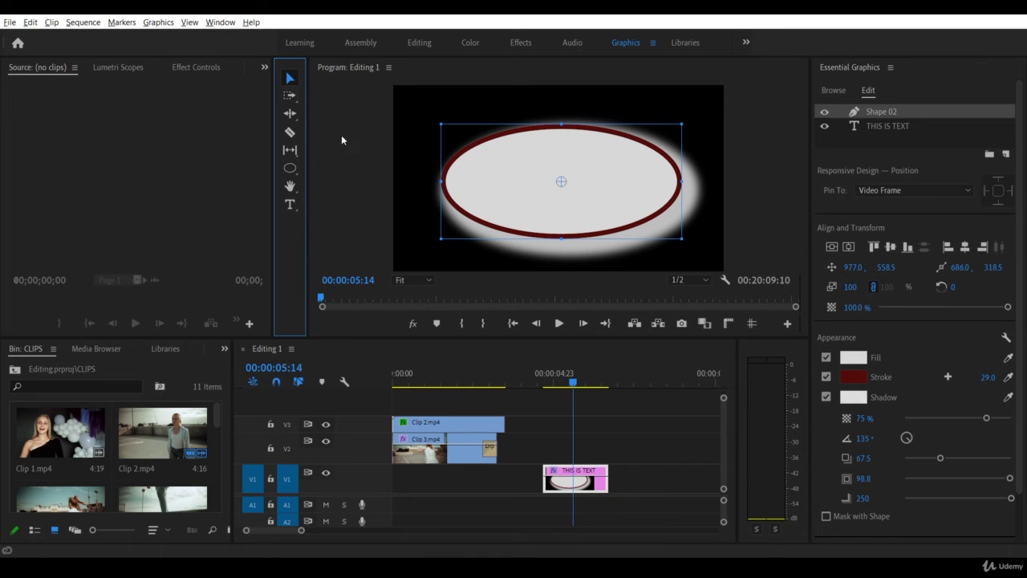
left_click_drag(596, 148, 545, 139)
left_click_drag(672, 189, 628, 207)
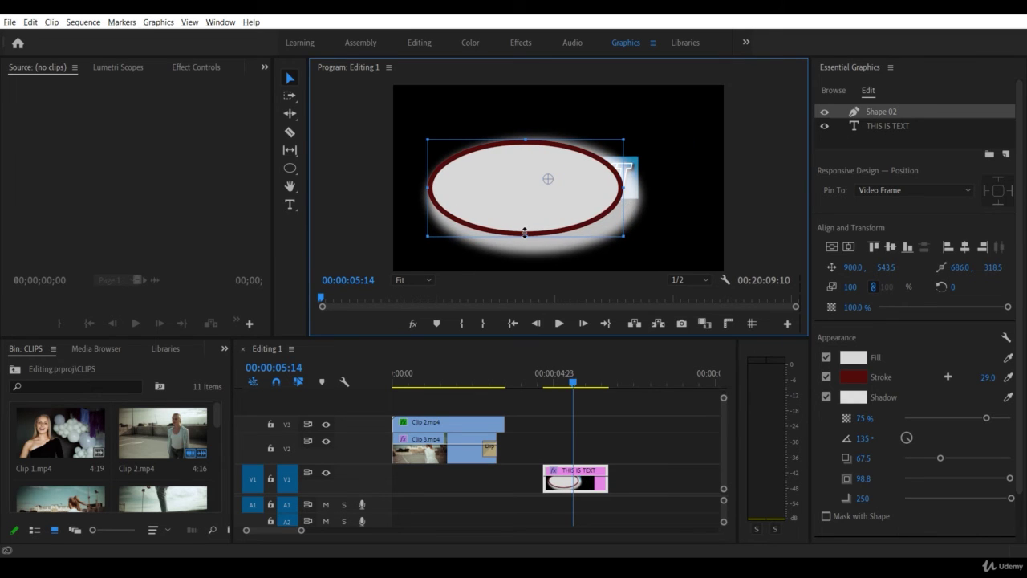
mouse_move(524, 236)
left_mouse_down()
mouse_move(525, 257)
mouse_move(530, 184)
mouse_move(525, 247)
left_mouse_up()
left_click_drag(517, 209, 561, 182)
left_click_drag(674, 167, 601, 166)
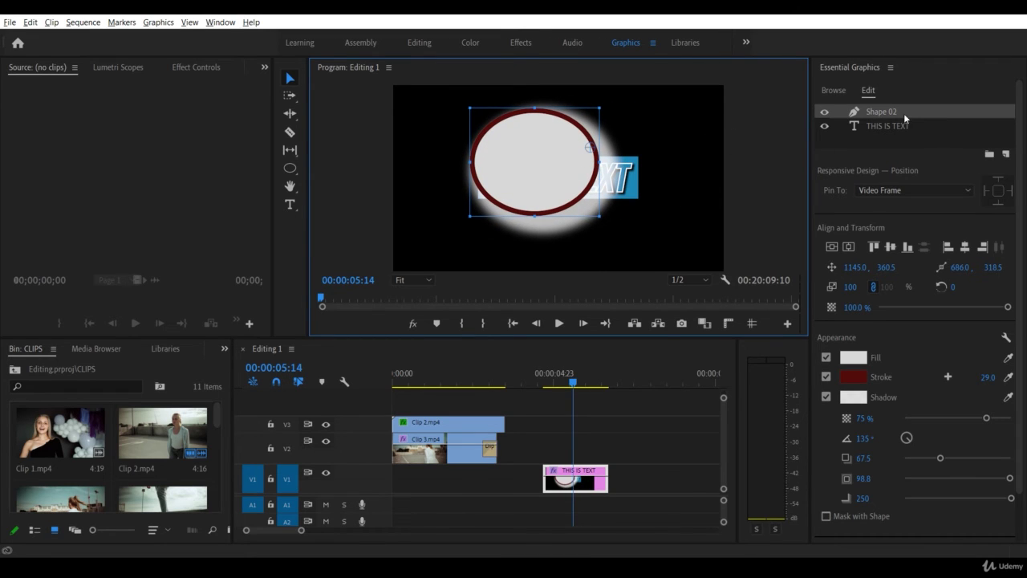
- Delete the Shape 02 ellipse layer from the graphic
left_click(867, 114)
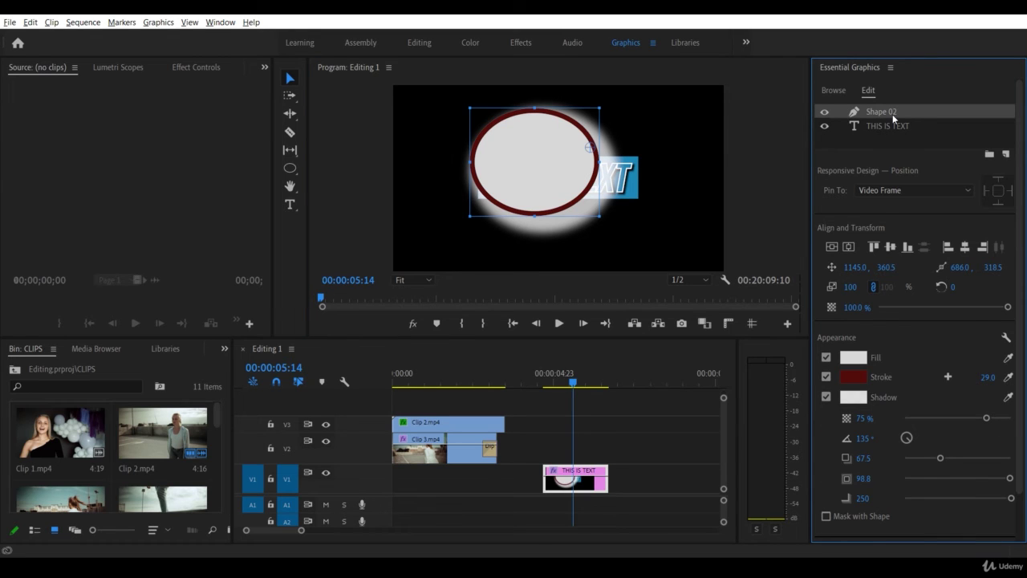
key("Delete")
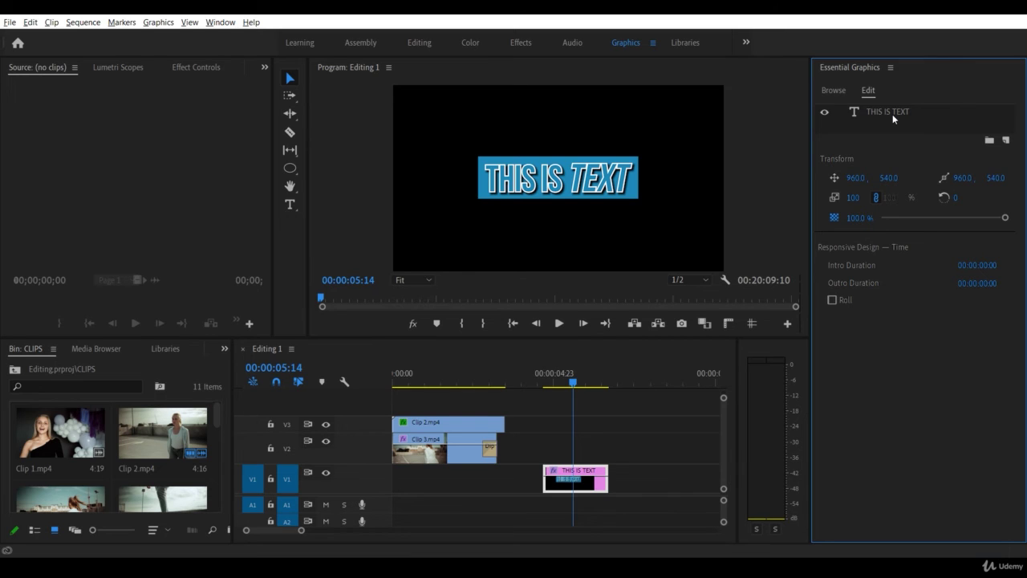
left_click(286, 266)
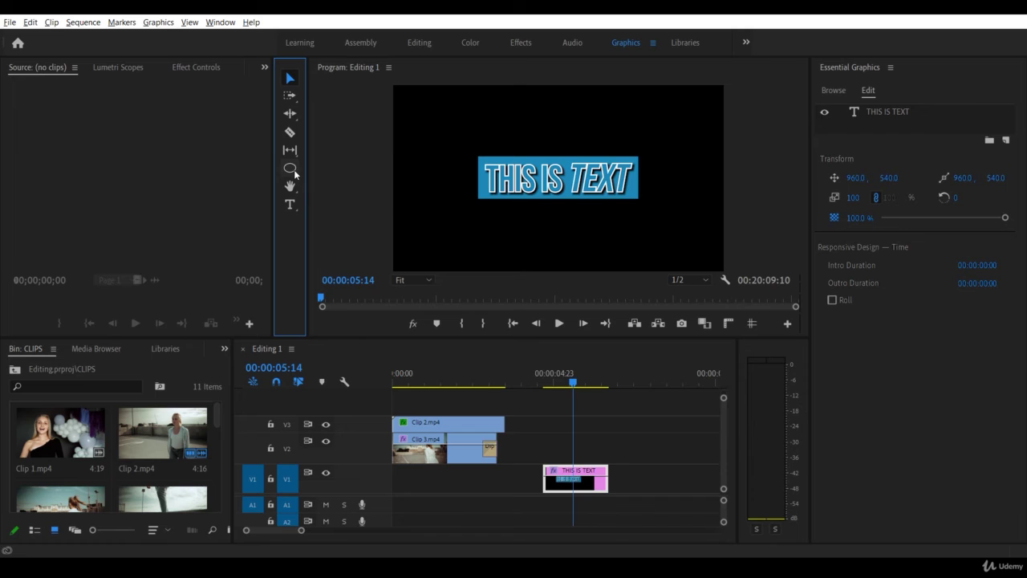
- Draw a closed five-point polygon over THIS IS TEXT with the Pen tool, starting at about 765, 167
left_click(294, 173)
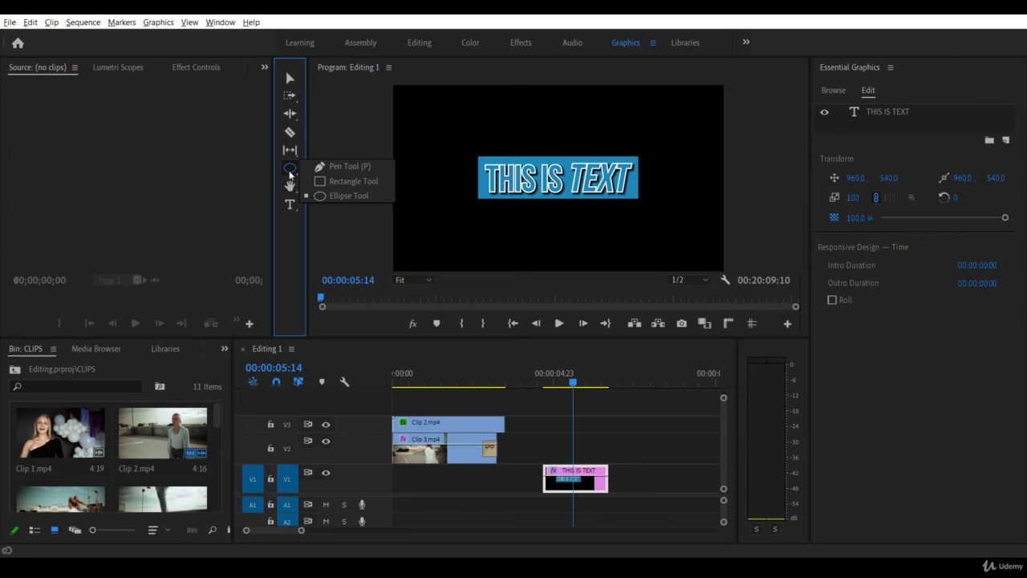
left_click(354, 167)
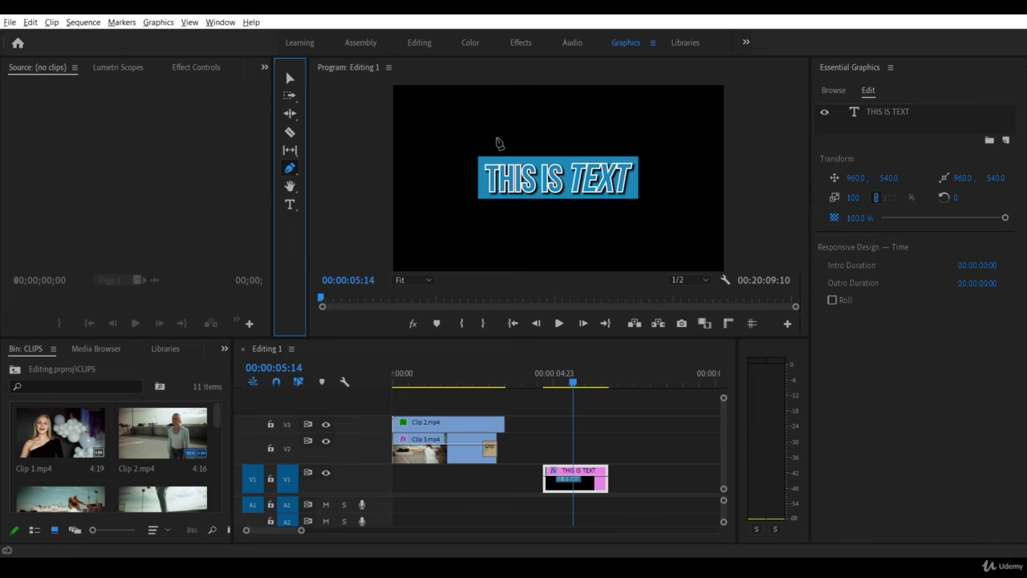
left_click(525, 114)
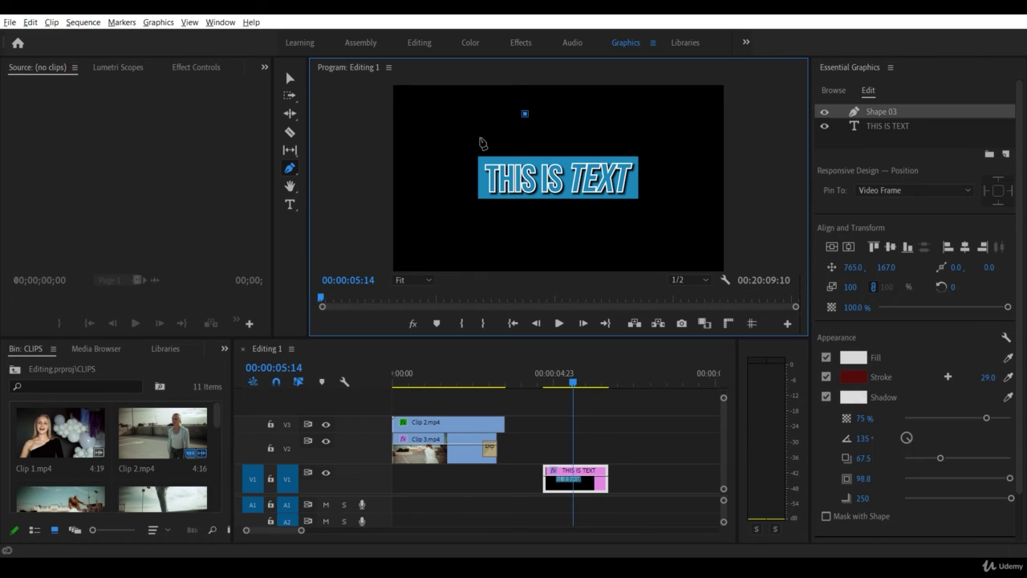
left_click(422, 206)
left_click(552, 237)
left_click(686, 187)
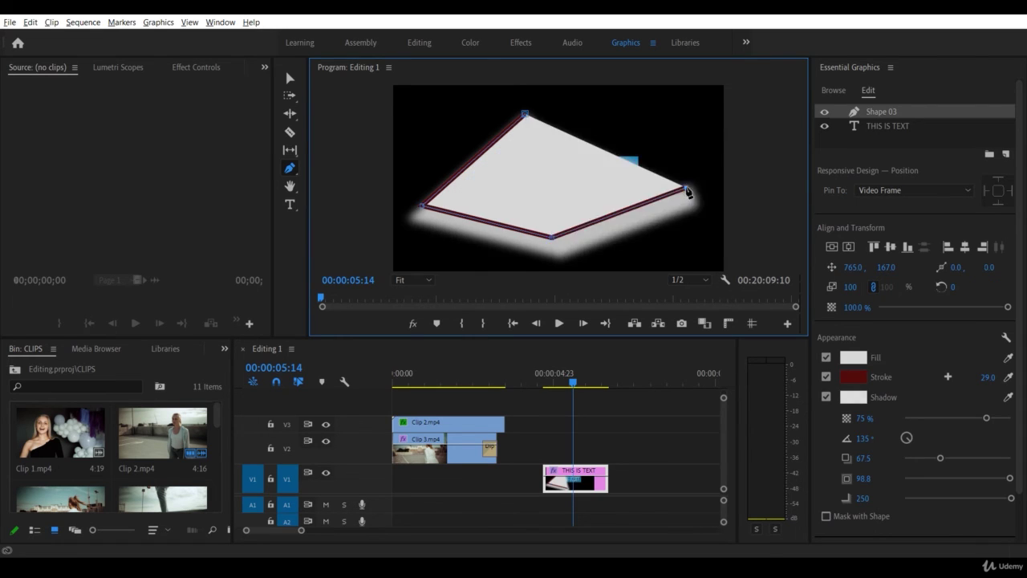
left_click(653, 129)
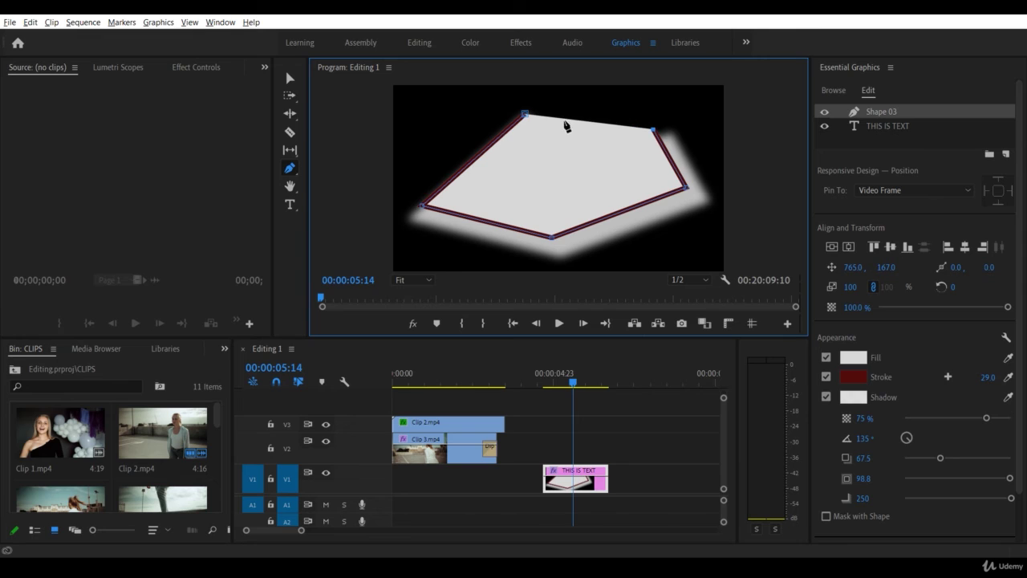
left_click(525, 114)
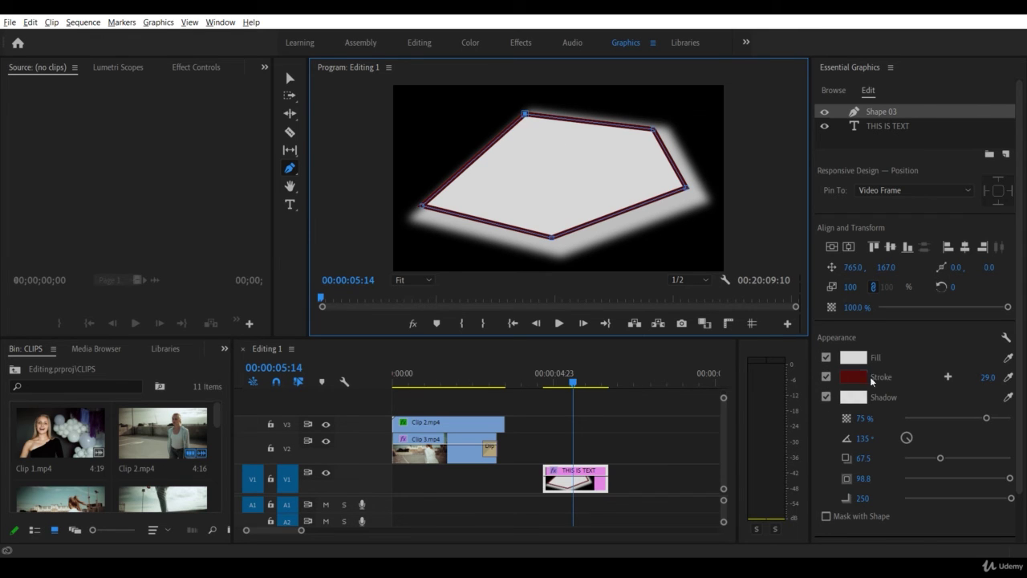
- Turn off the polygon's stroke and shadow and pull its rightmost corner point up and outward
left_click(826, 376)
left_click(826, 397)
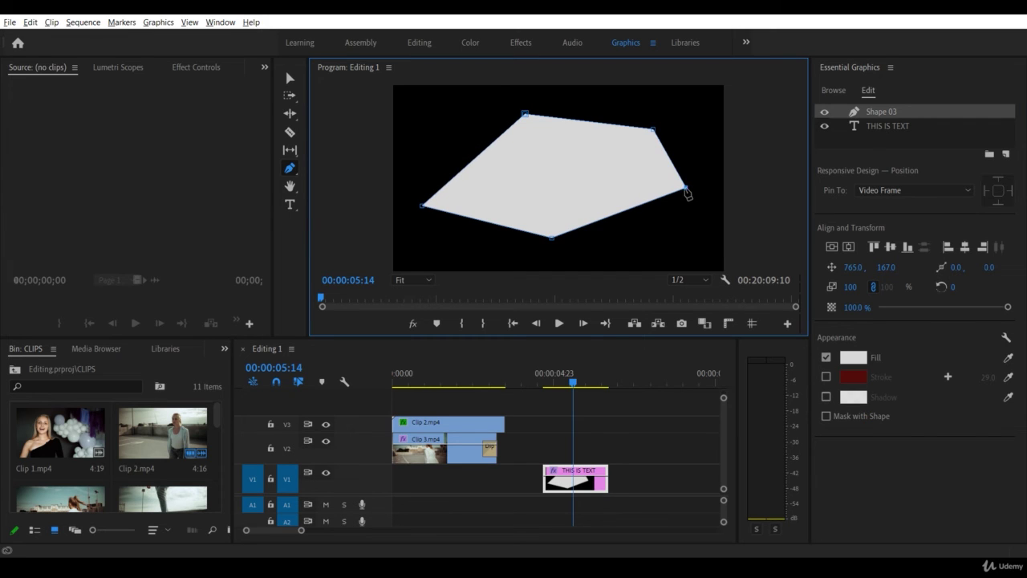
left_click_drag(689, 196, 703, 170)
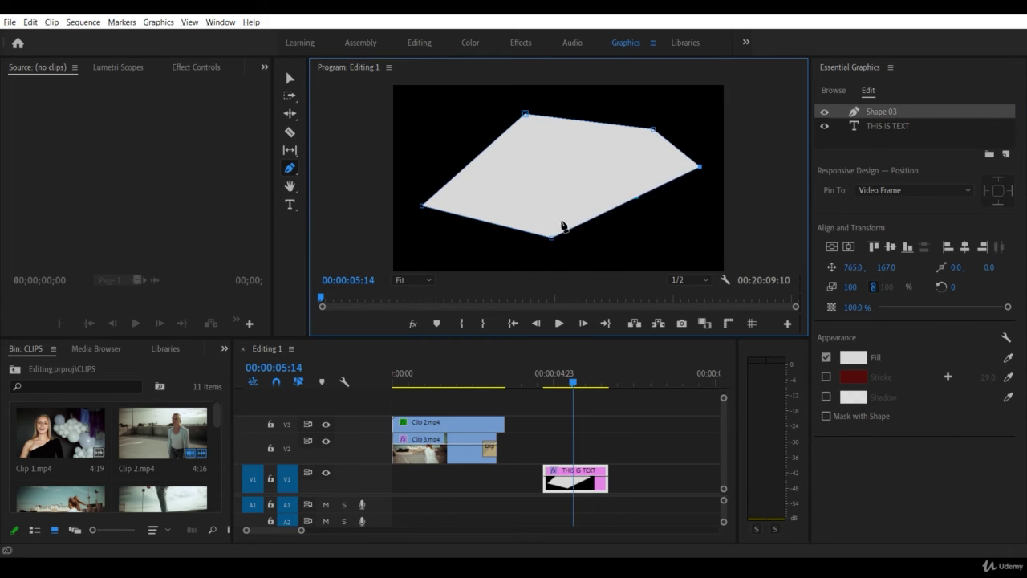
- Reshape the polygon by pulling its bottom corner down and right and adding outward-pulled points on its lower-left and upper-left edges
left_click(552, 237, "ctrl")
left_click_drag(553, 186, 602, 259)
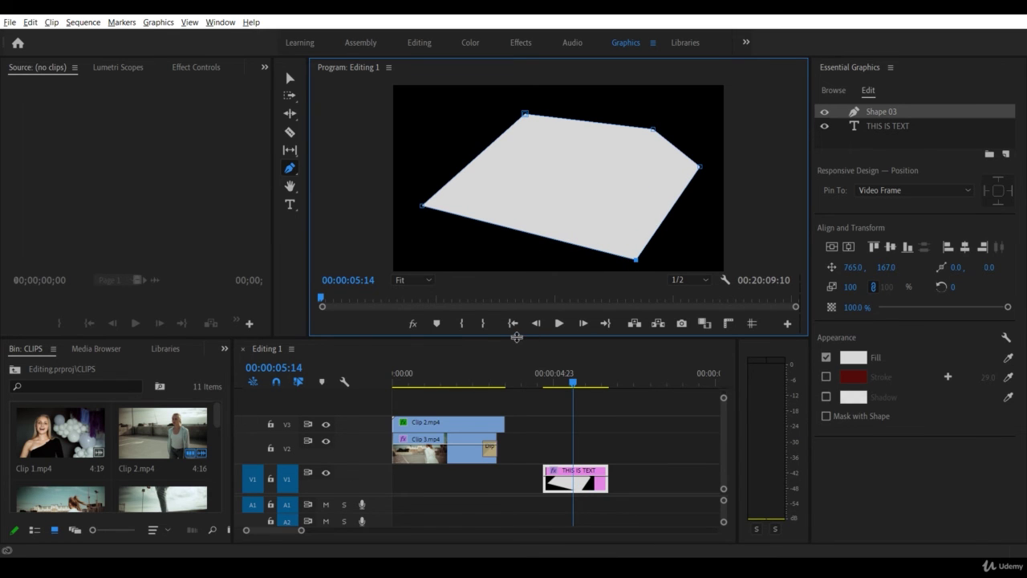
left_click_drag(516, 337, 517, 419)
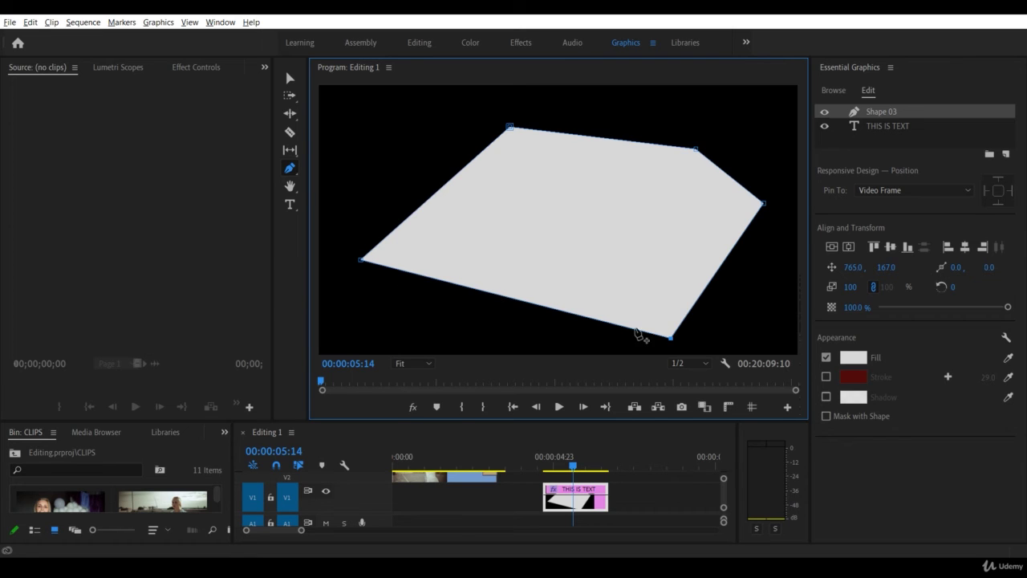
left_click_drag(488, 293, 466, 303)
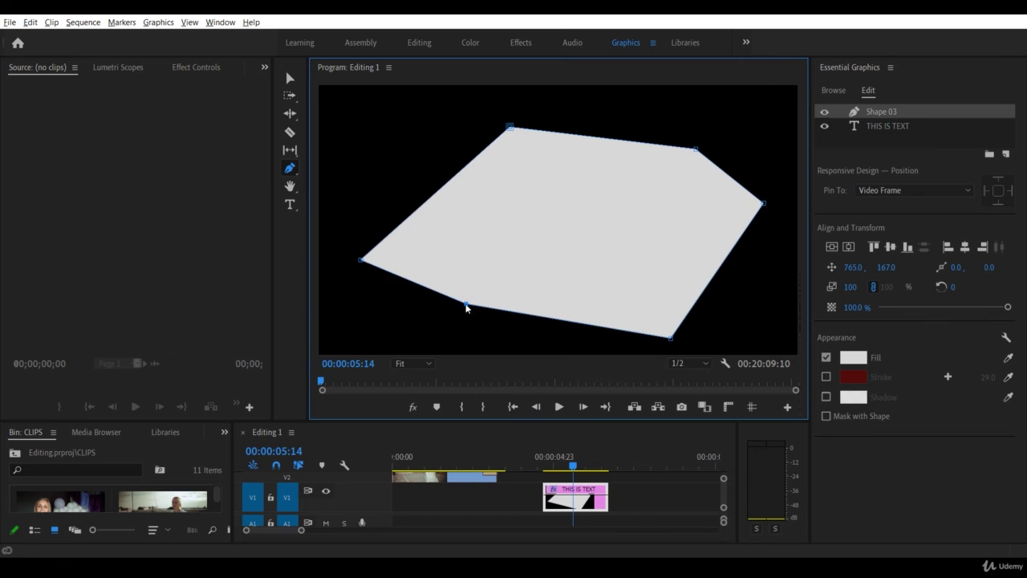
left_click_drag(427, 206, 387, 137)
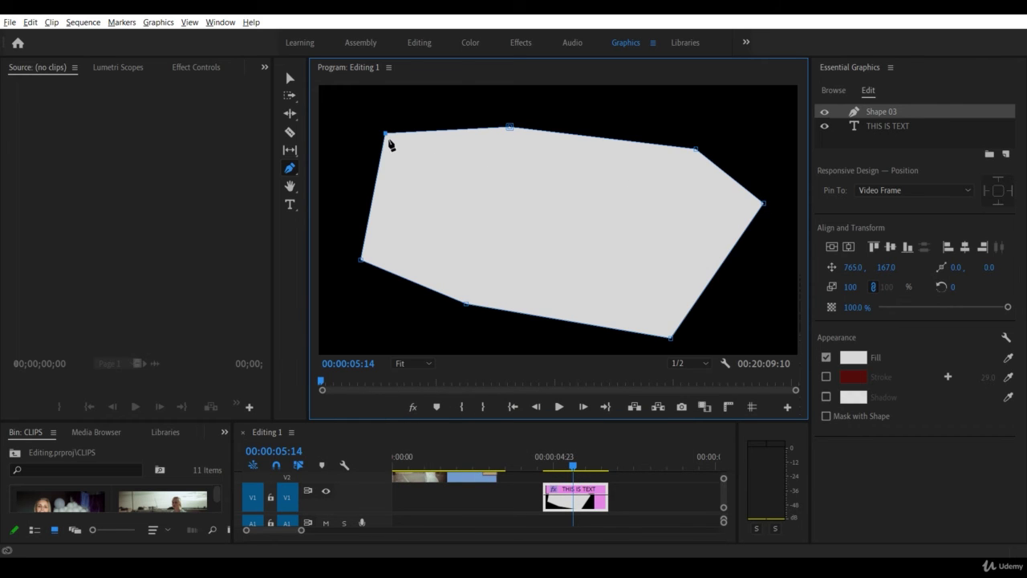
- Round the polygon's upper-left, lower-right, rightmost and two lower-left corners with curve handles, and raise the lower-right point slightly
left_click_drag(385, 134, 341, 160)
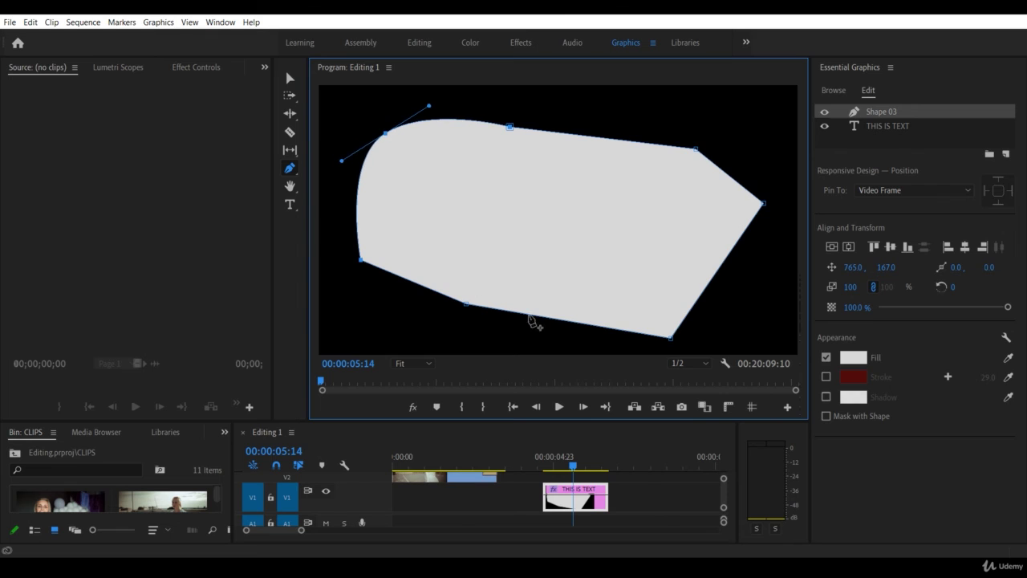
left_click(671, 338)
left_click_drag(670, 338, 759, 340)
left_click_drag(678, 340, 682, 313)
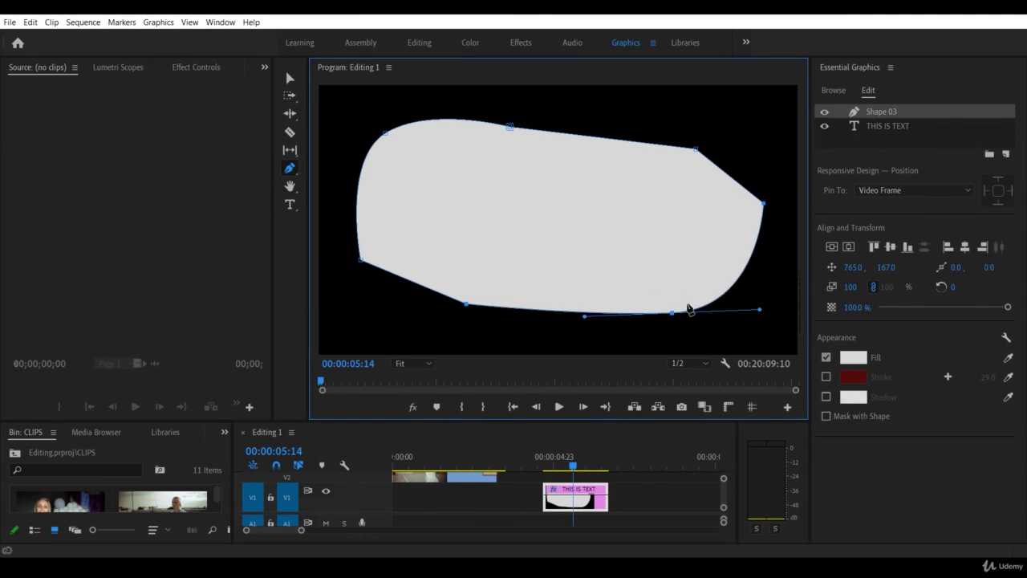
left_click_drag(764, 205, 752, 148)
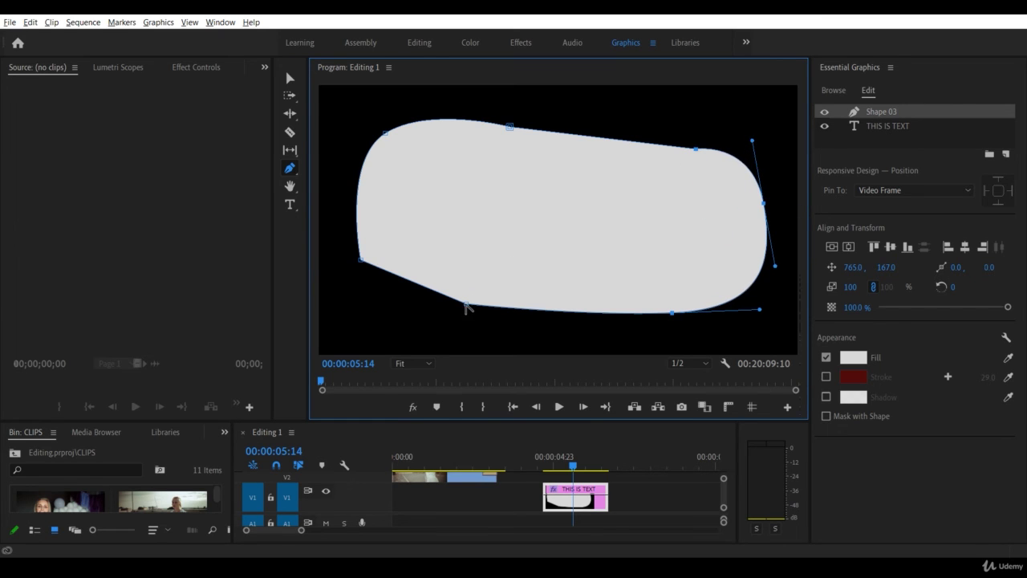
left_click_drag(465, 305, 520, 336)
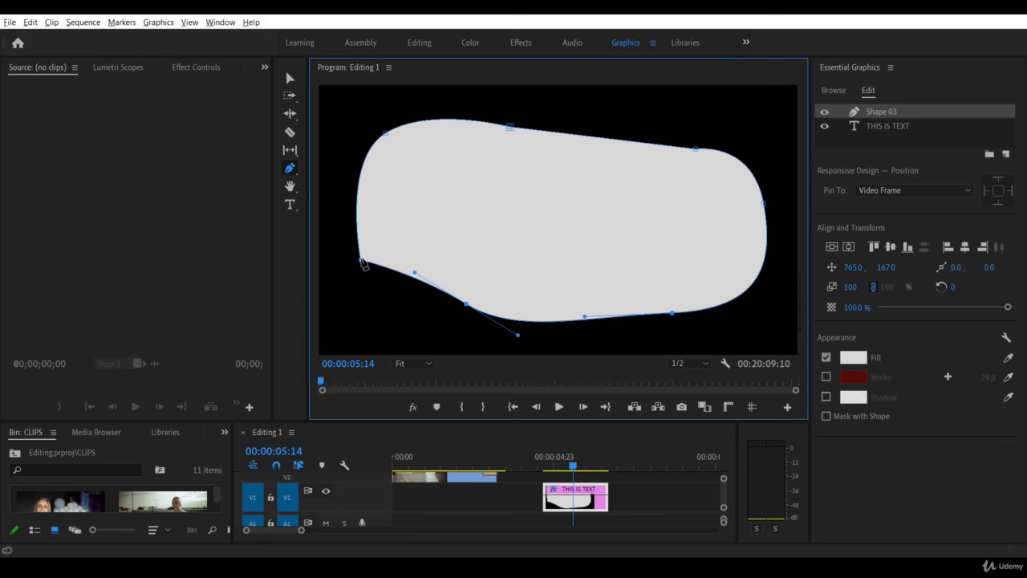
left_click_drag(361, 260, 386, 321)
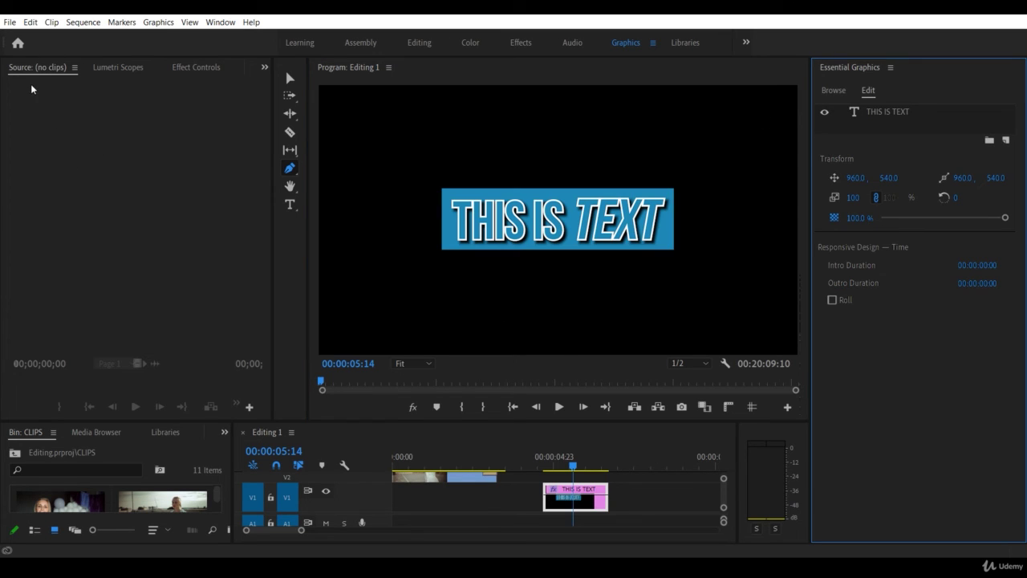
- Expand the THIS IS TEXT layer's settings in Effect Controls and set its fill color to grey 878C8E
left_click(194, 67)
scroll(262, 207, "down", 2)
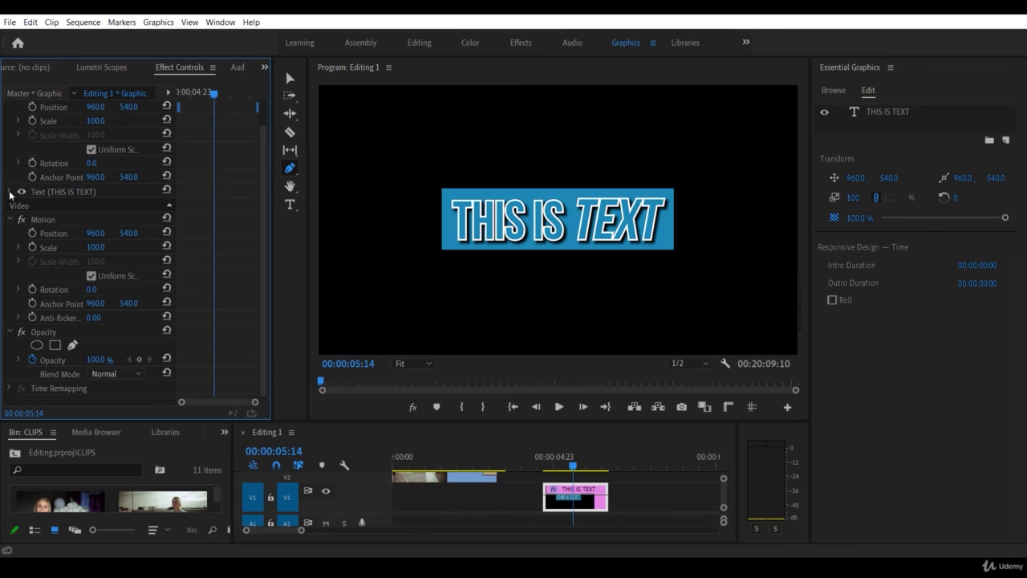
left_click(53, 190)
scroll(79, 206, "up", 2)
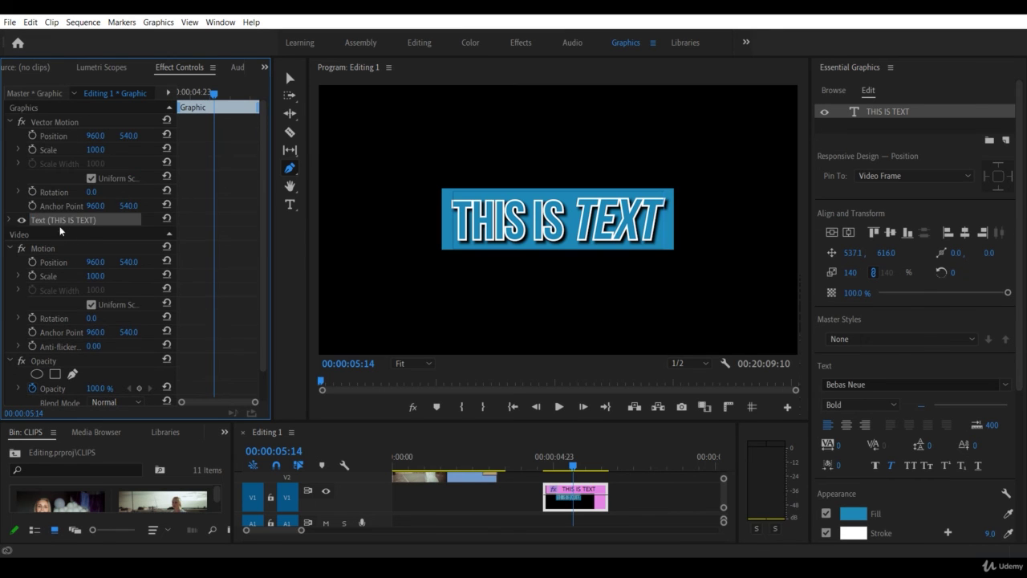
left_click(10, 219)
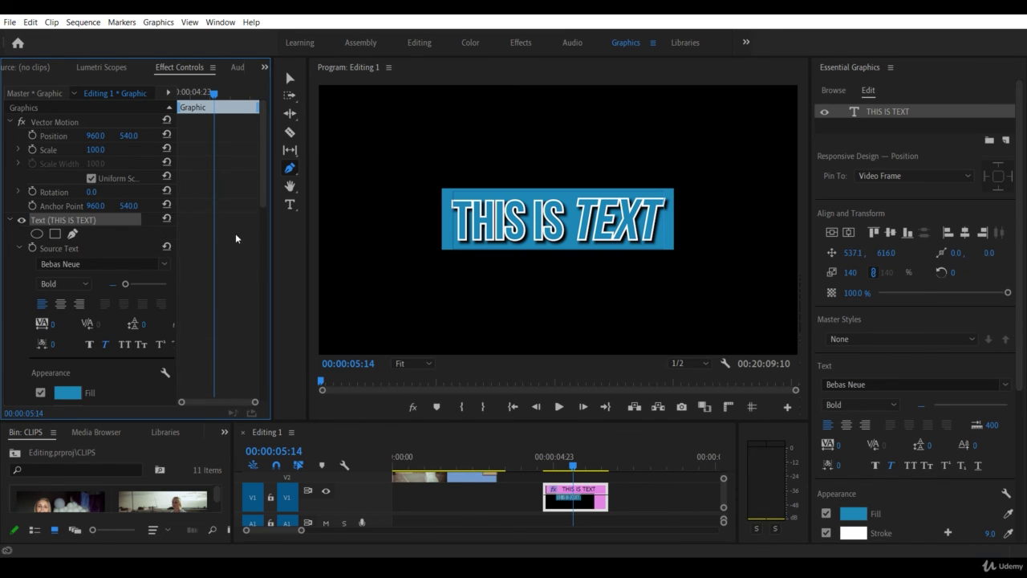
scroll(212, 227, "down", 5)
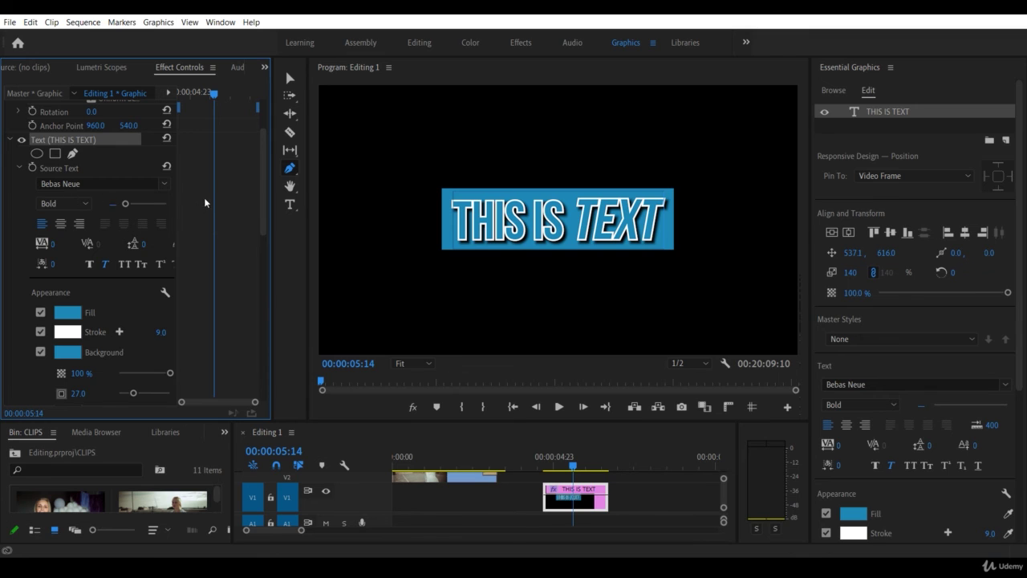
scroll(201, 210, "down", 10)
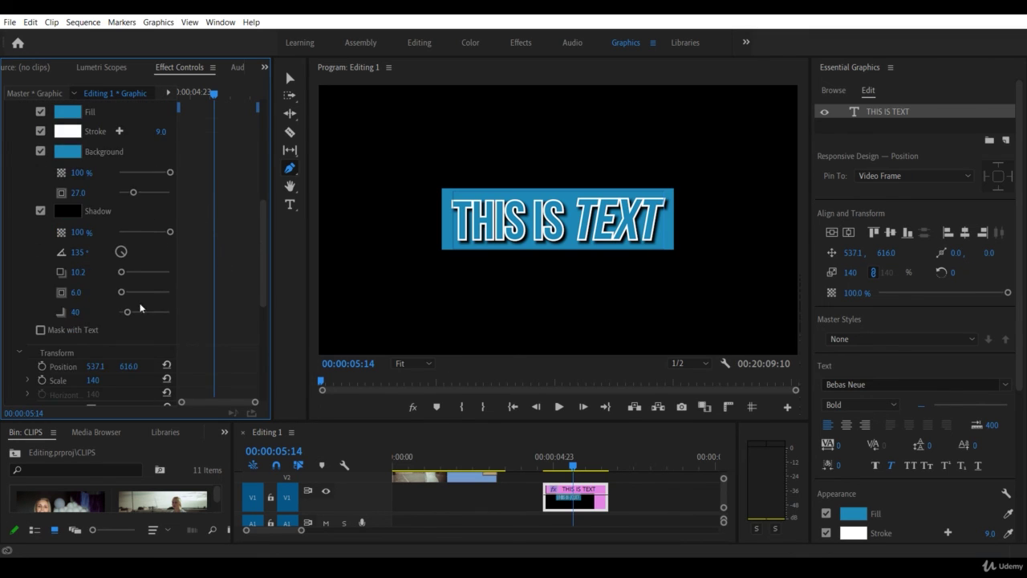
scroll(199, 299, "up", 6)
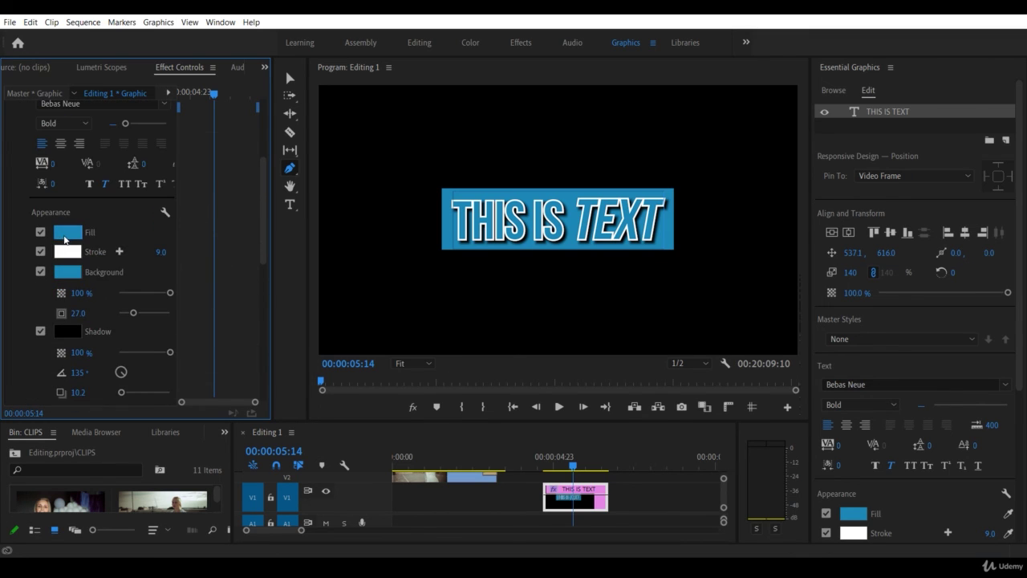
left_click(66, 234)
left_click(526, 345)
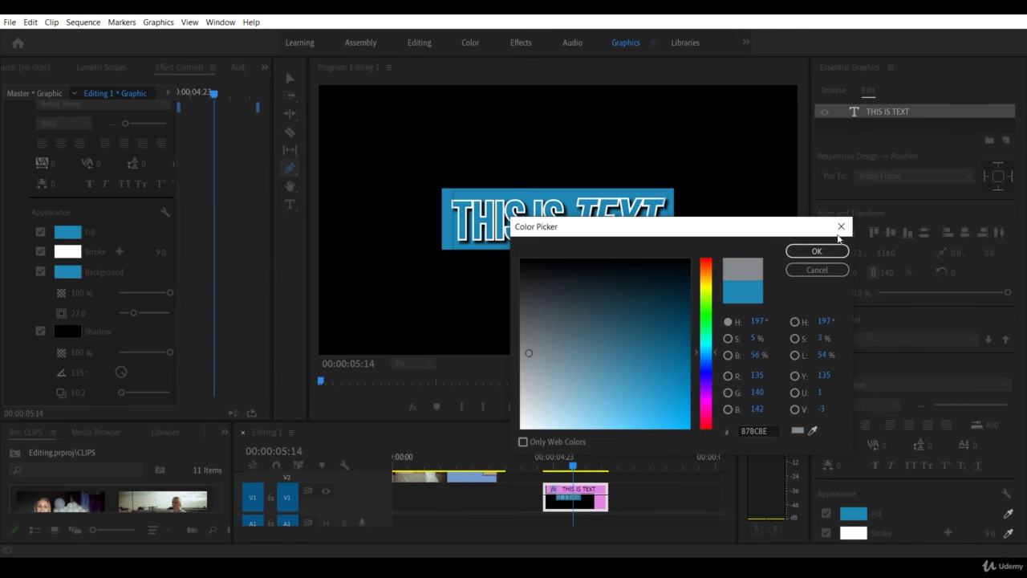
left_click(817, 250)
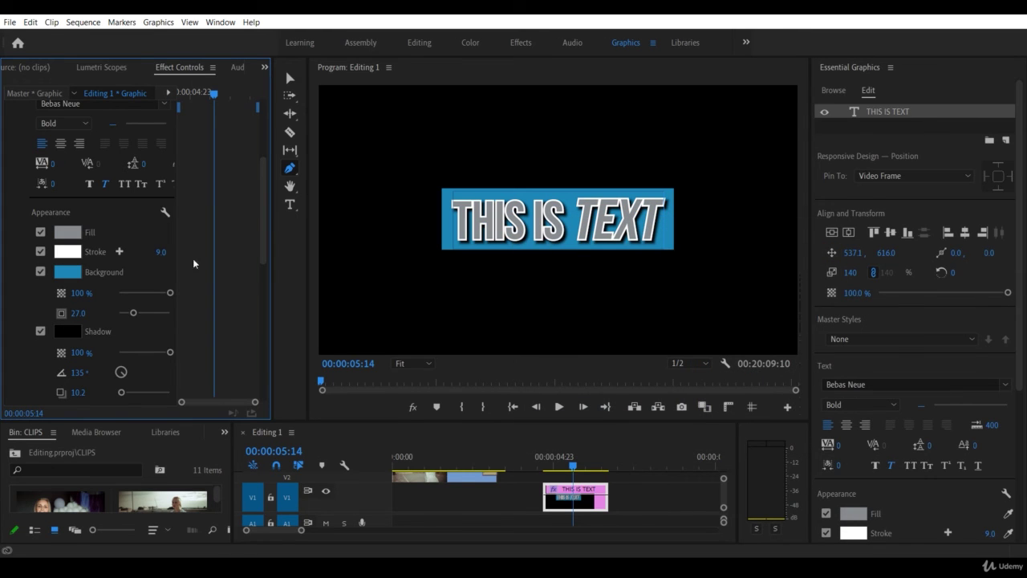
- Set the THIS IS TEXT background color to light blue 65C3EB and review the matching text and appearance settings in Essential Graphics
left_click(57, 273)
left_click(617, 414)
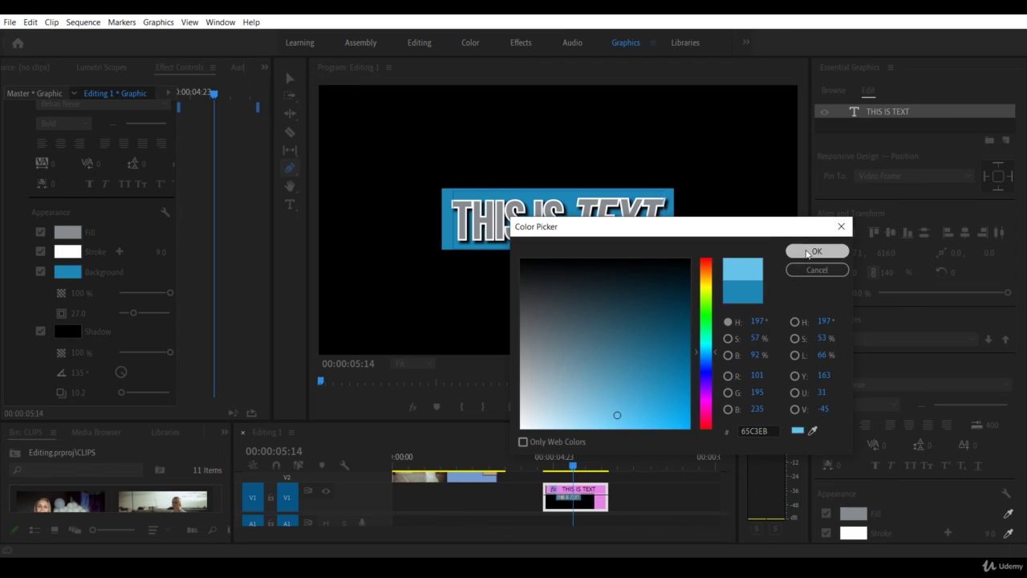
left_click(814, 251)
scroll(246, 270, "down", 2)
left_click_drag(263, 245, 265, 140)
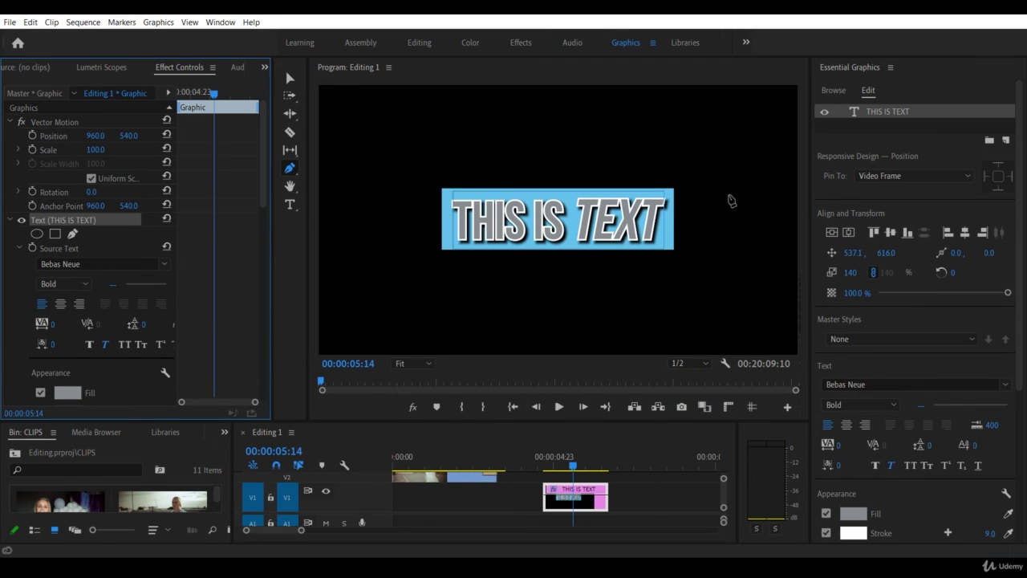
left_click(926, 85)
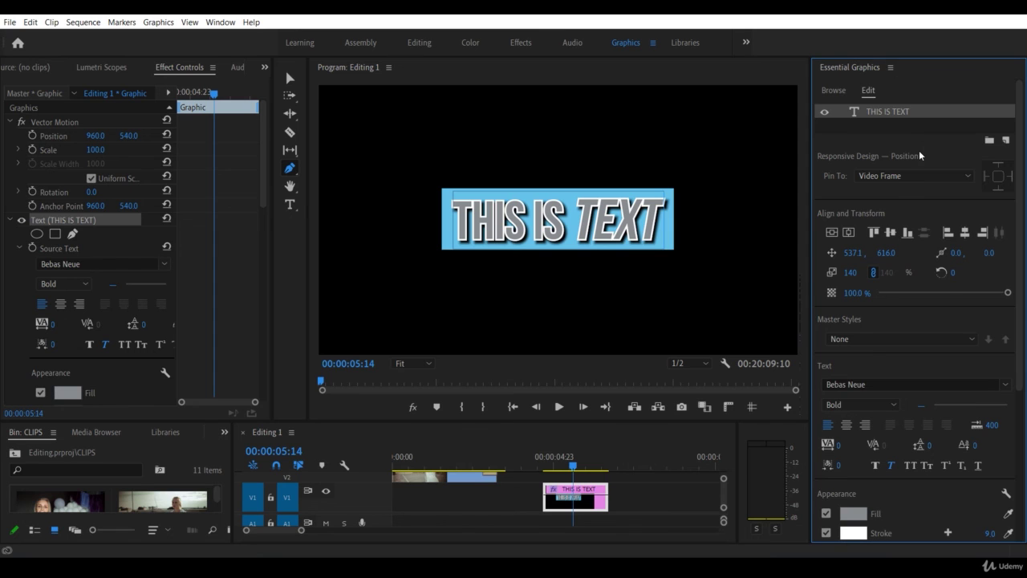
left_click_drag(1021, 189, 1019, 279)
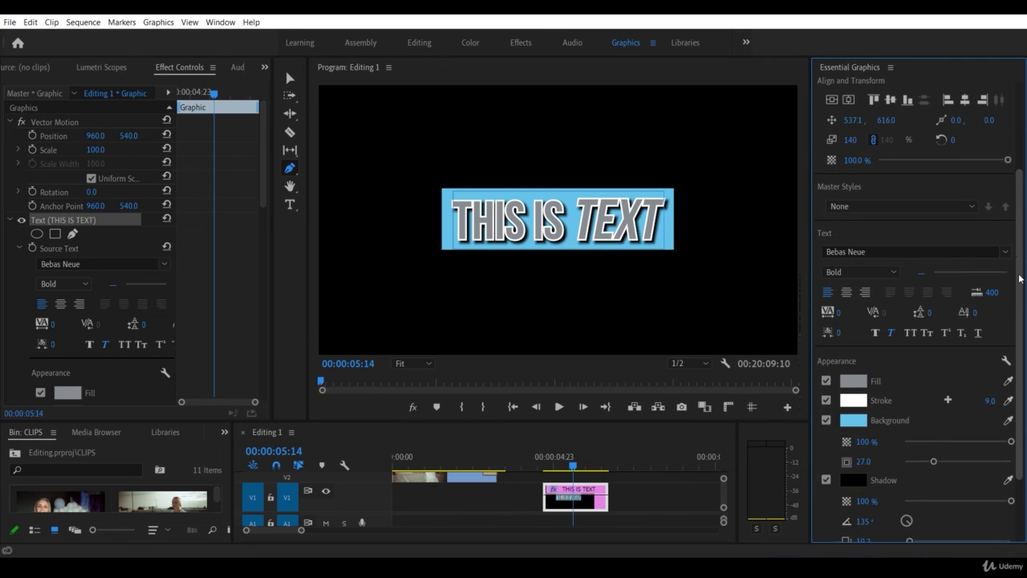
scroll(997, 164, "up", 4)
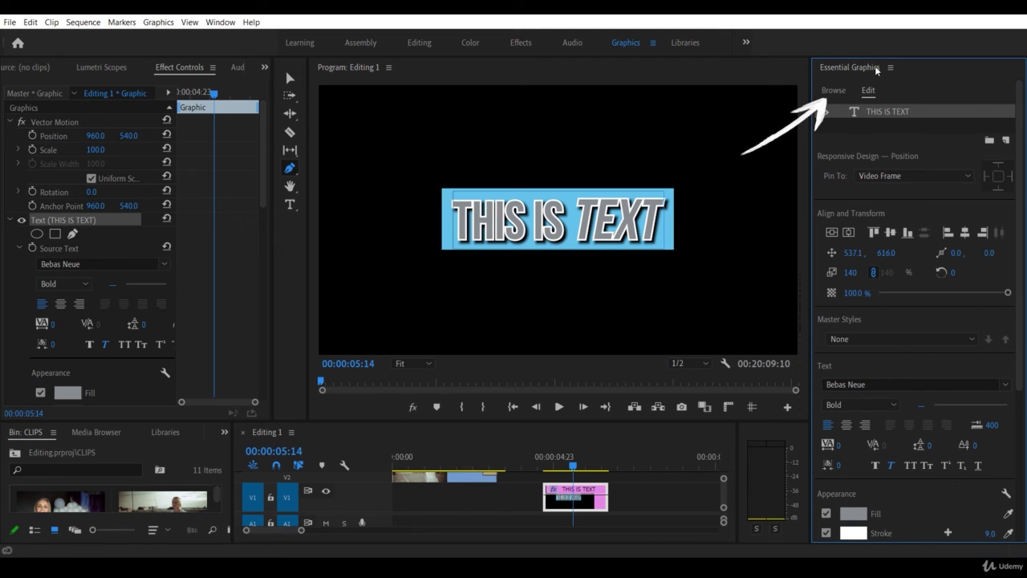
- Browse the Adobe Stock motion graphics templates, filter them to Free and shrink the thumbnails to the smallest size
left_click(834, 91)
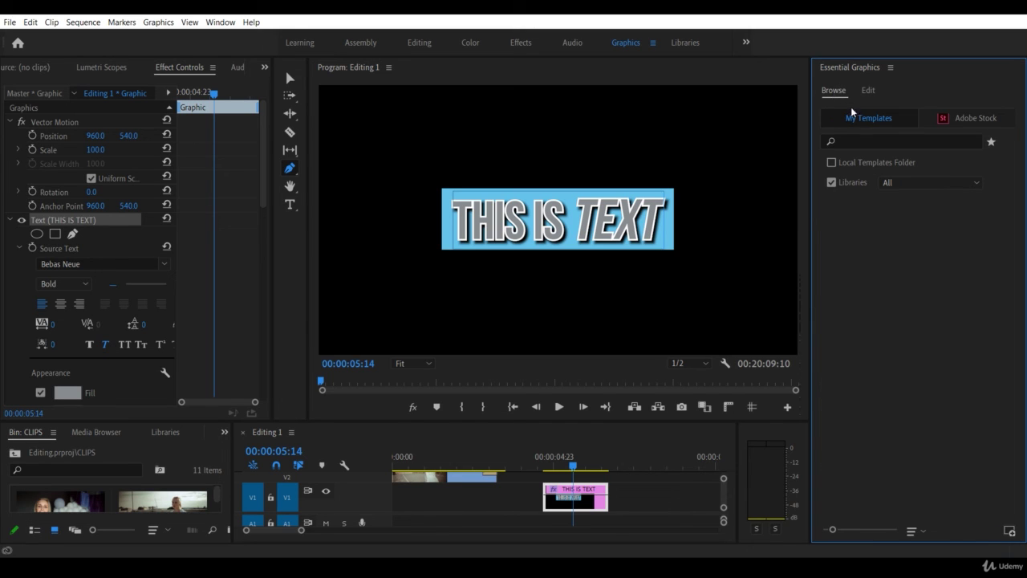
left_click(974, 120)
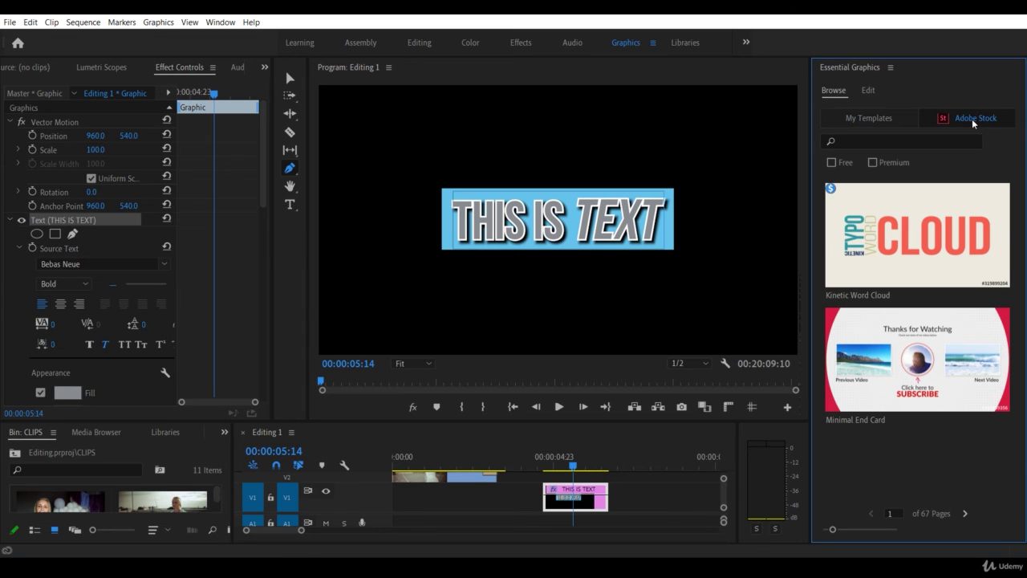
left_click(835, 163)
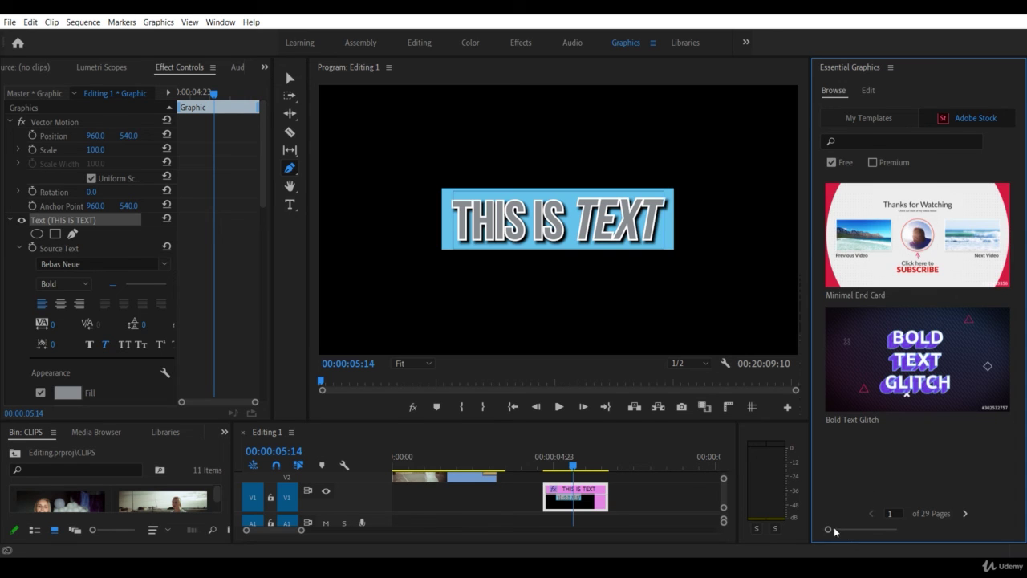
left_click_drag(834, 531, 823, 530)
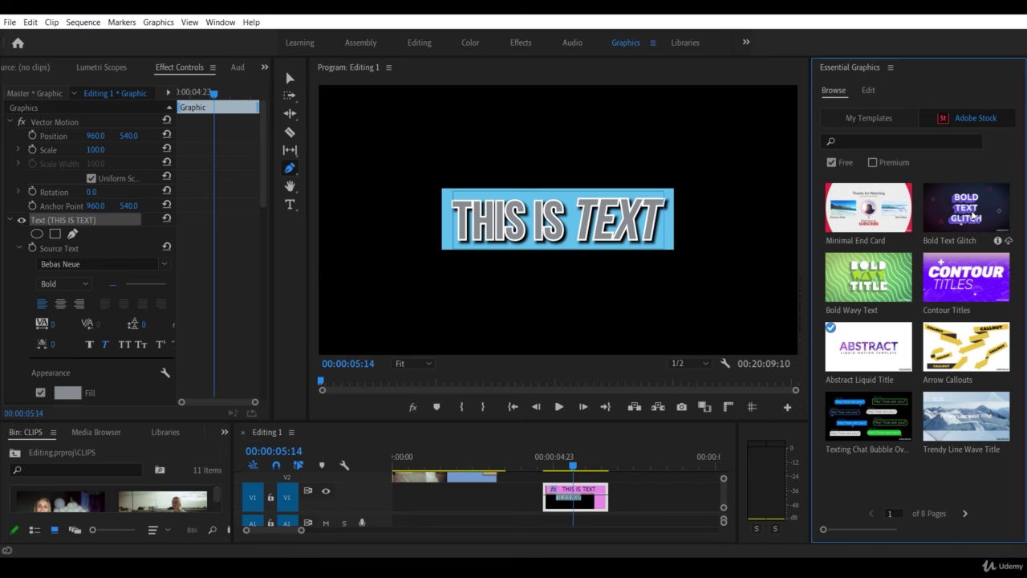
- Switch to Creative Cloud Desktop and look through the available and recent app updates
left_click(900, 555)
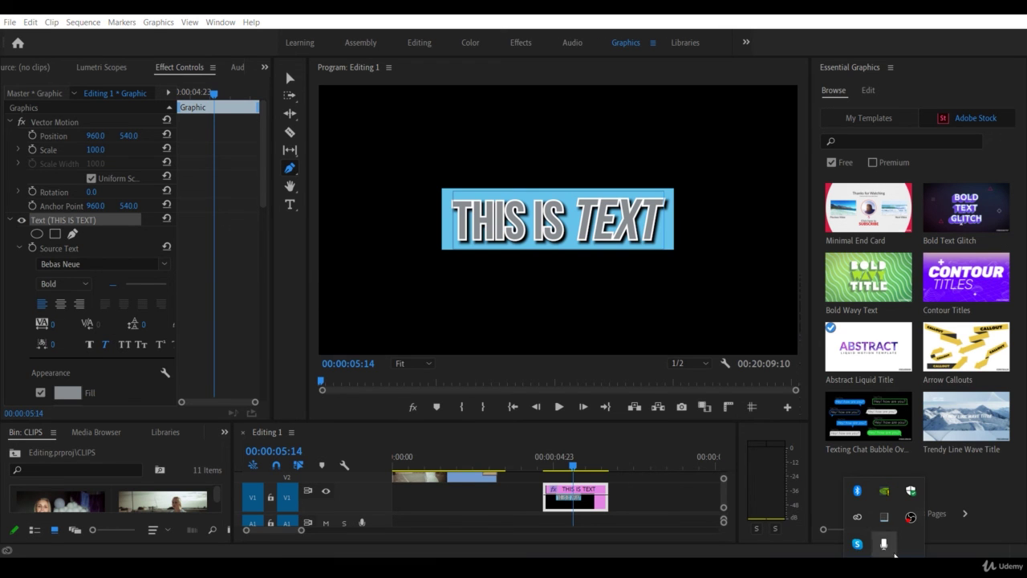
left_click(884, 516)
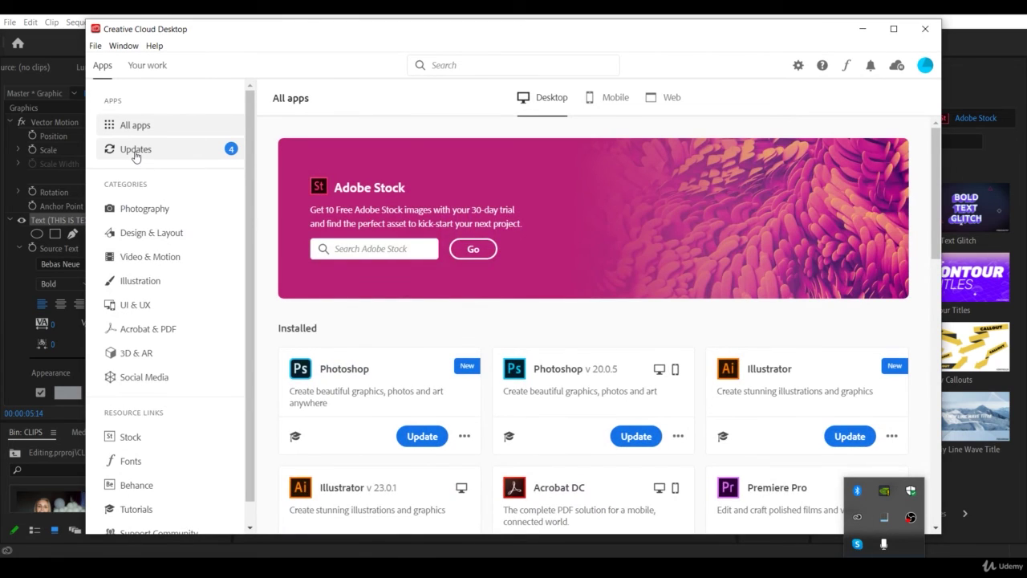
left_click(135, 155)
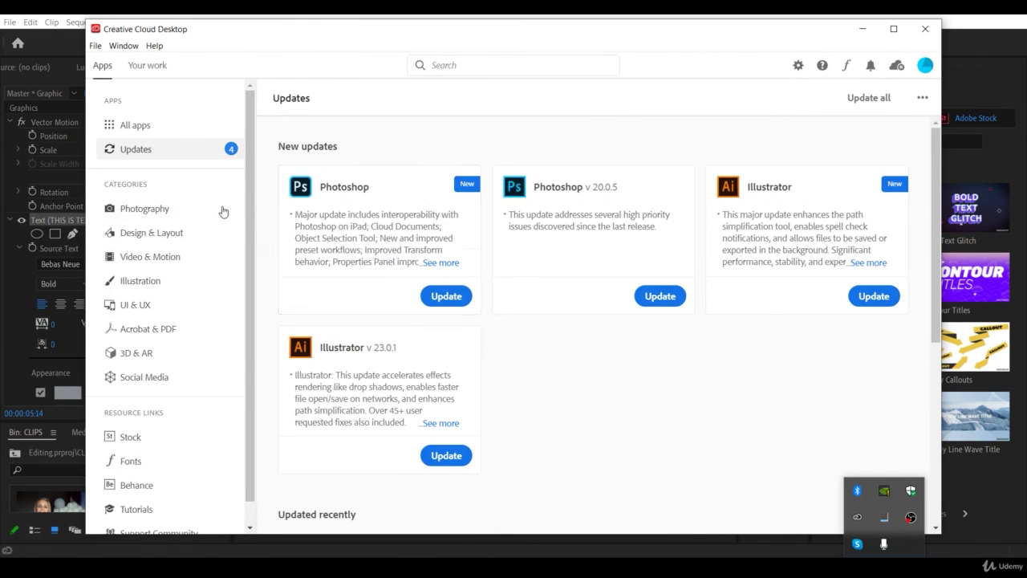
scroll(466, 353, "down", 5)
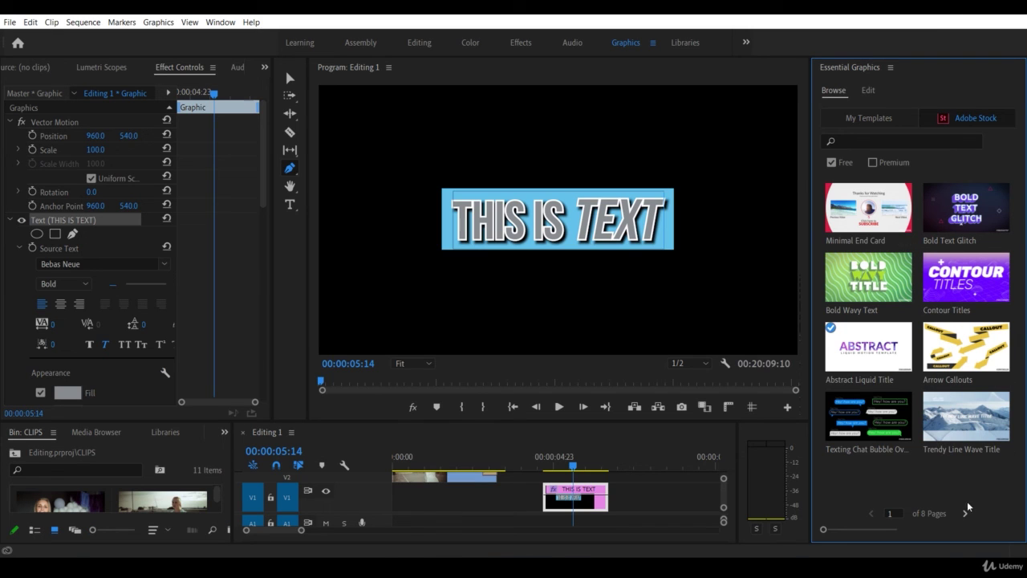
- Place the Typography as Imagery template from page 2 of the free templates on track V1 after the THIS IS TEXT clip
left_click(965, 513)
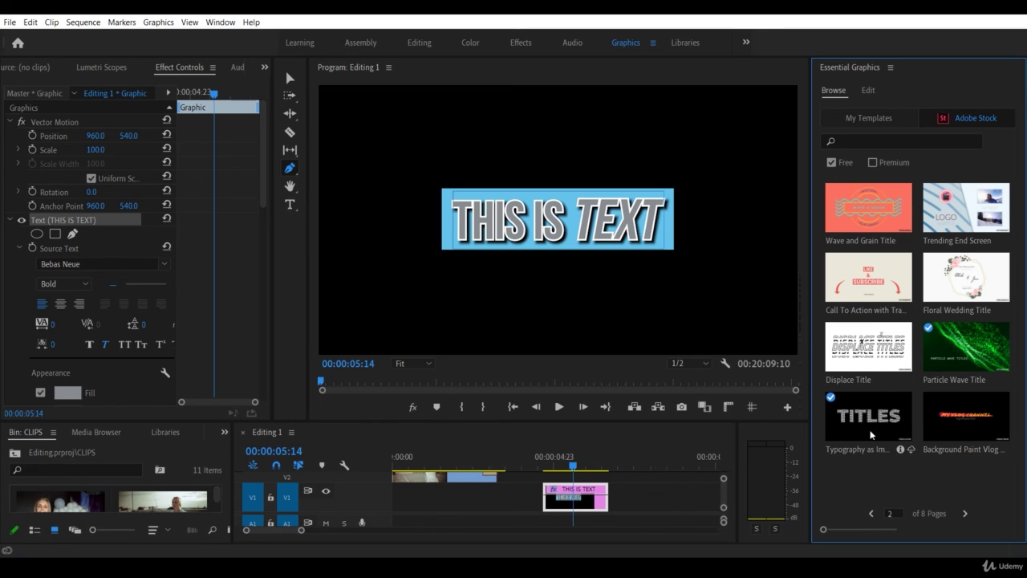
left_click_drag(872, 419, 664, 483)
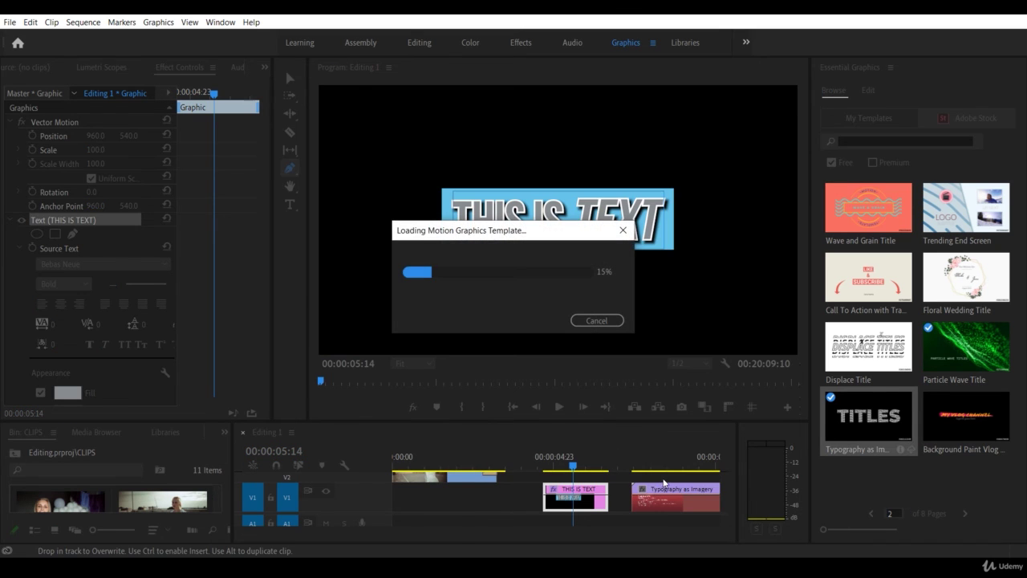
- Play back the Typography as Imagery Title clip from just before its start and stop partway through it
key("space")
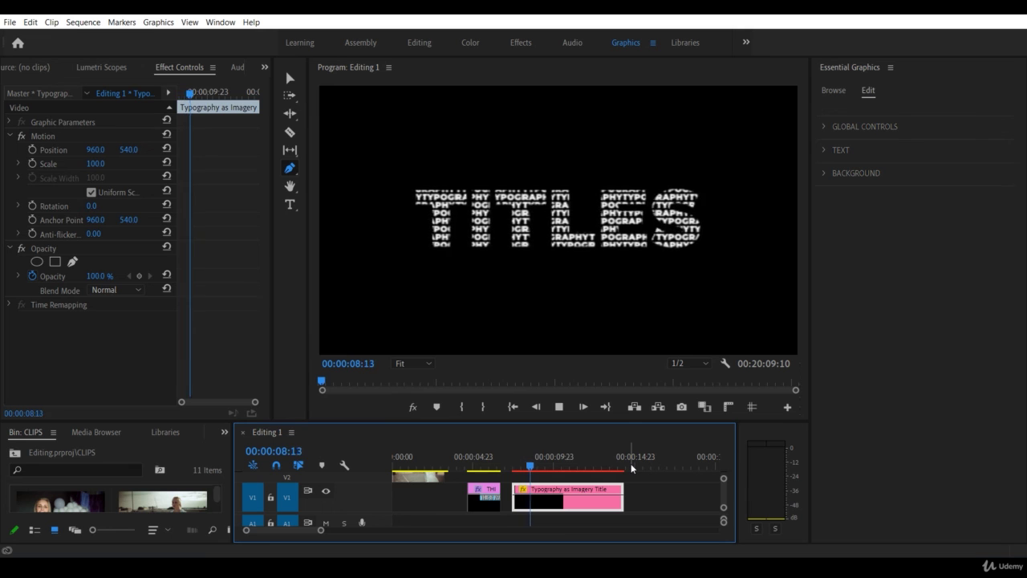
left_click(507, 456)
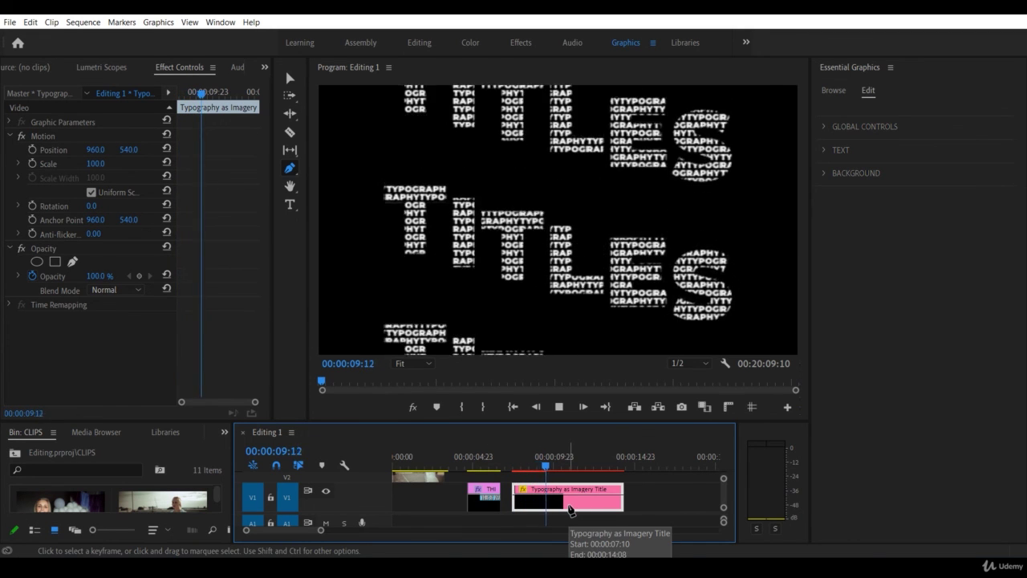
key("space")
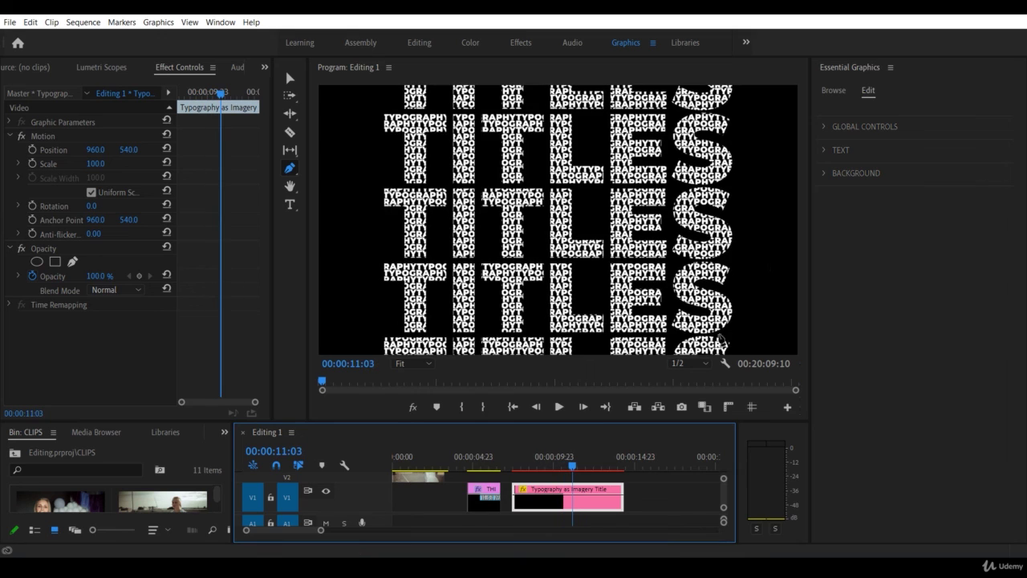
- Replace the big text of the Typography as Imagery Title with EDITING
left_click(823, 152)
left_click(823, 151)
double_click(854, 204)
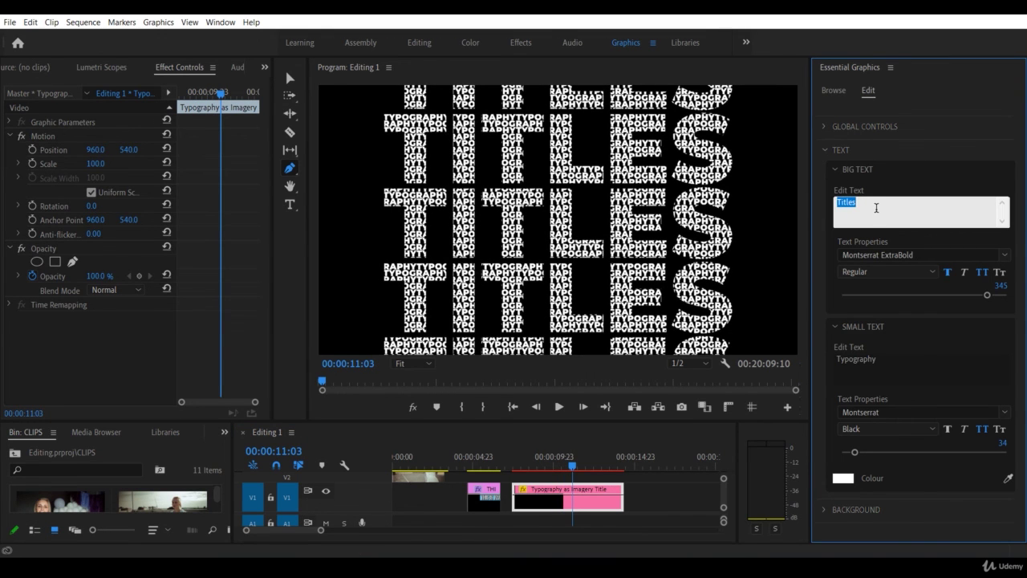
type("EDITING")
left_click(902, 175)
- Play back the Typography as Imagery Title clip from its start and switch to the Selection tool
left_click(564, 495)
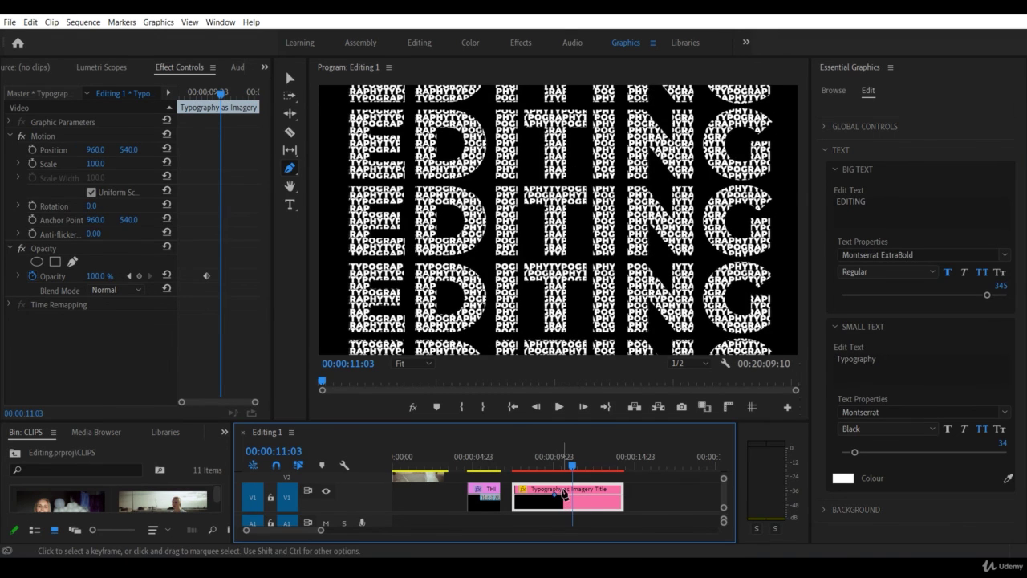
left_click(511, 465)
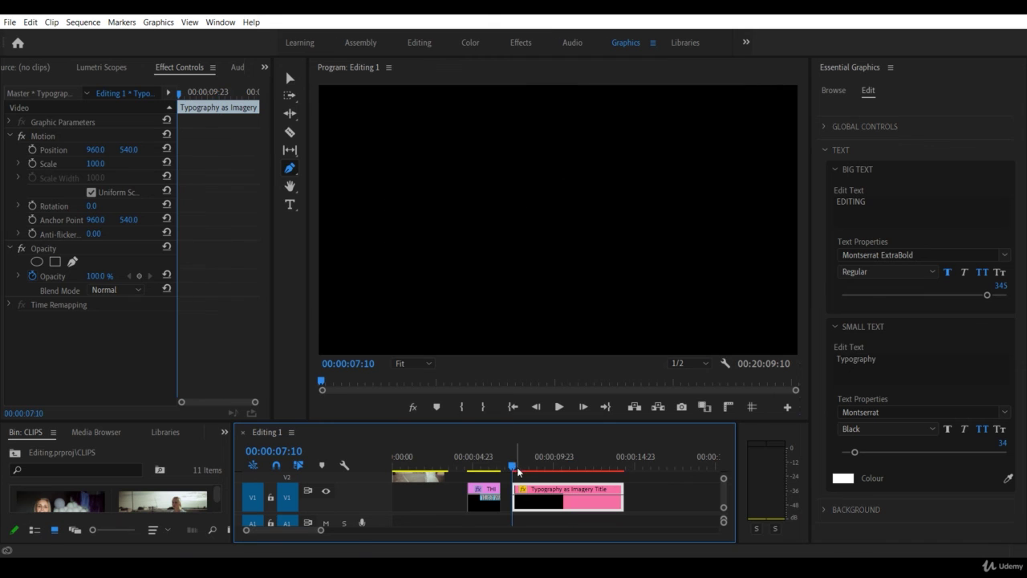
key("space")
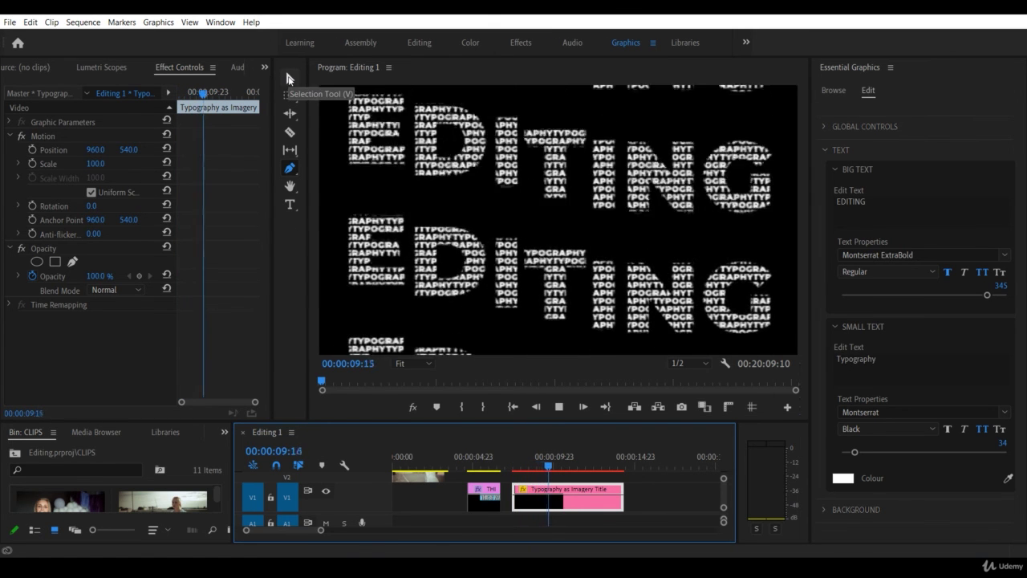
left_click(288, 78)
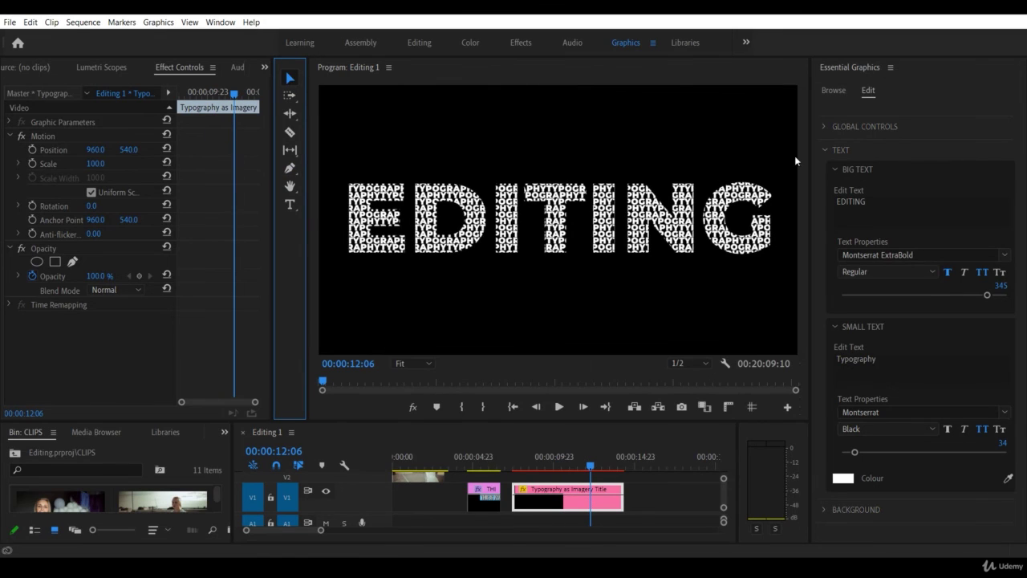
- Place the Bright Vlog Lower Third template from page 3 of the free templates on track V1 after the Typography clip and preview it
left_click(834, 90)
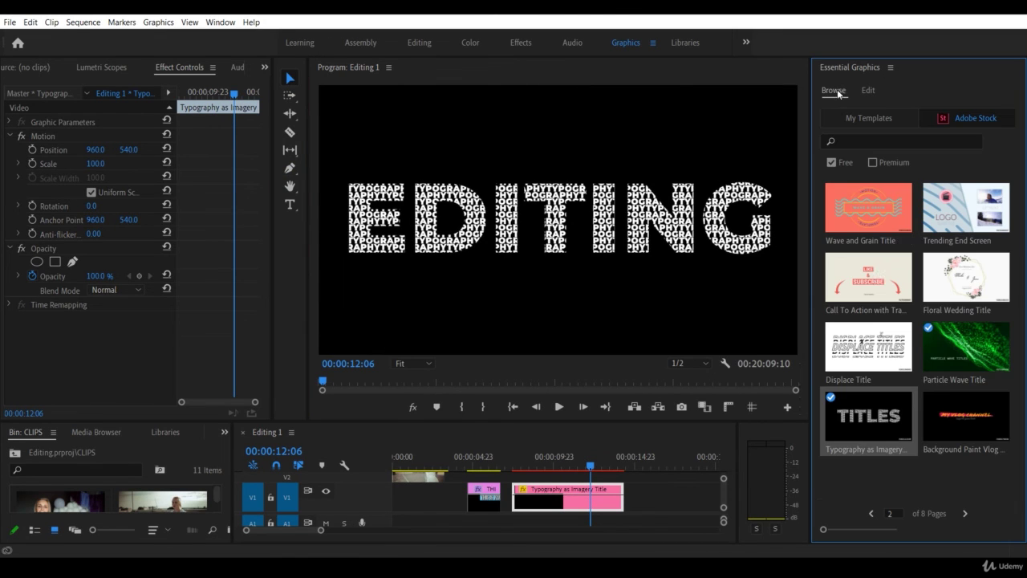
left_click(965, 514)
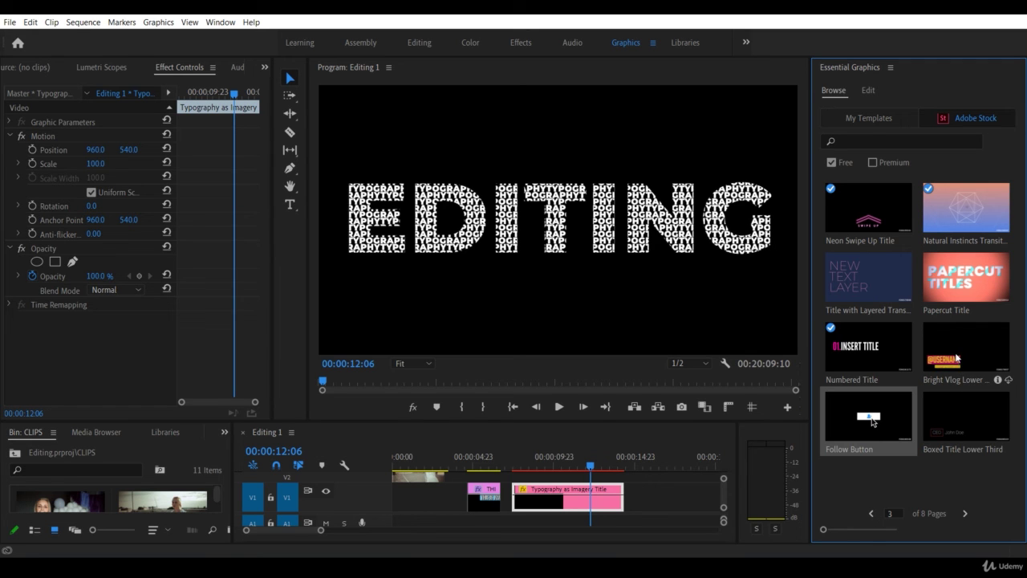
left_click_drag(955, 359, 657, 472)
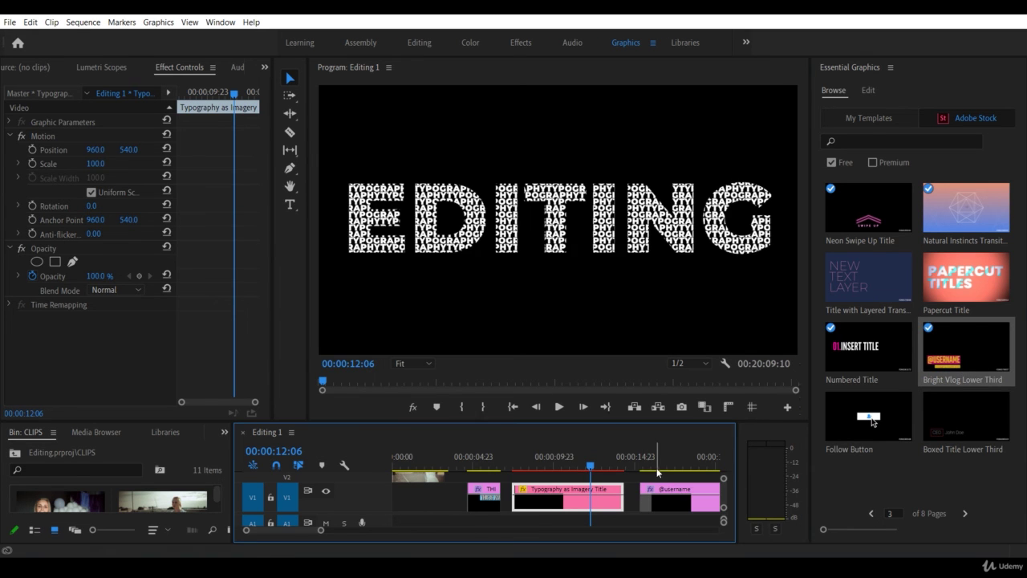
left_click(652, 471)
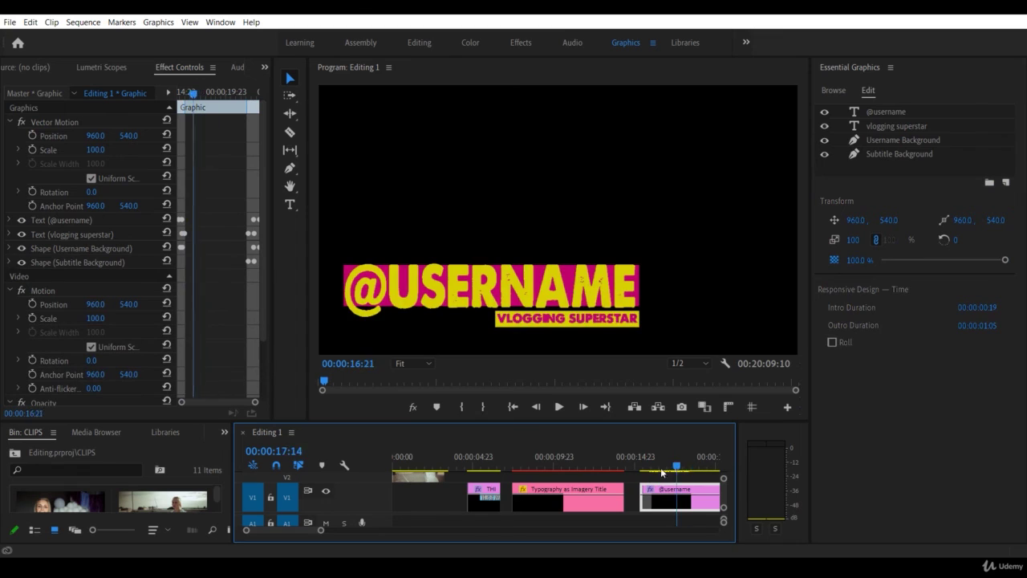